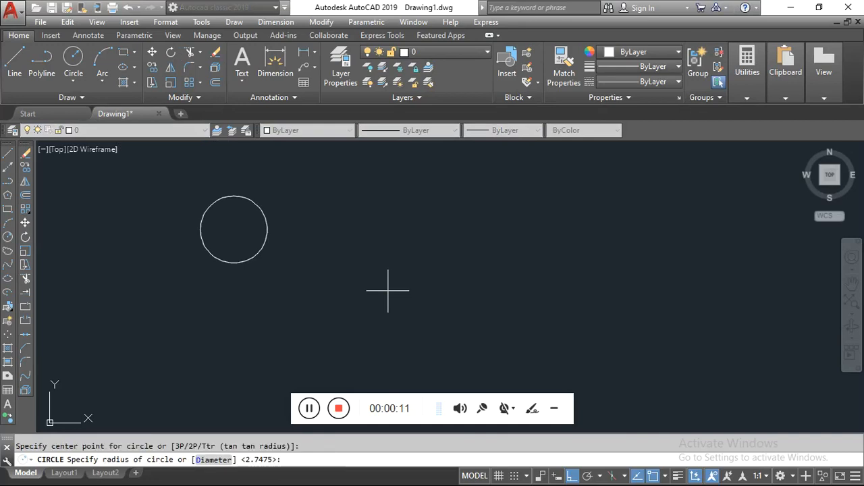
# Finish the second circle with a radius of about 3.3 and connect the upper sides of both circles with a line.
pyautogui.click(410, 325)
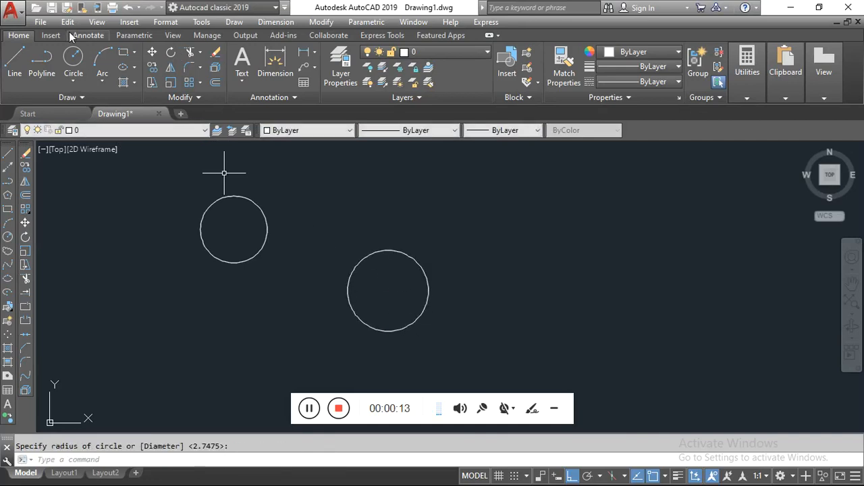
pyautogui.click(14, 61)
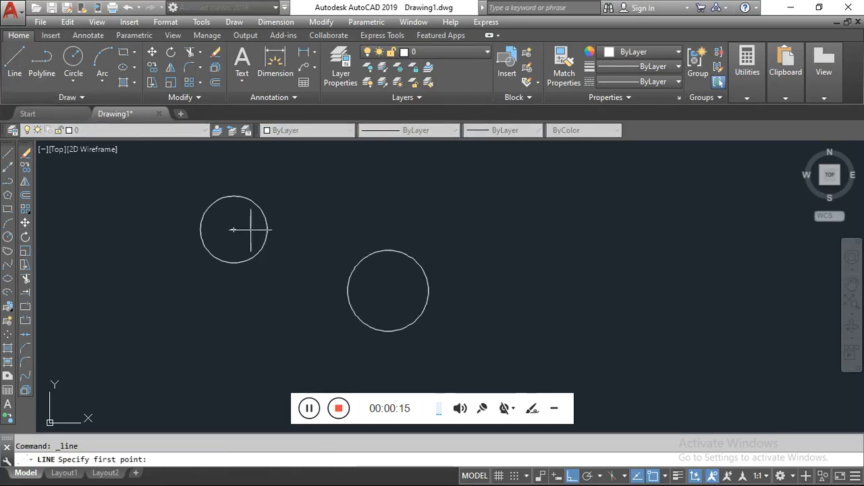
pyautogui.click(241, 196)
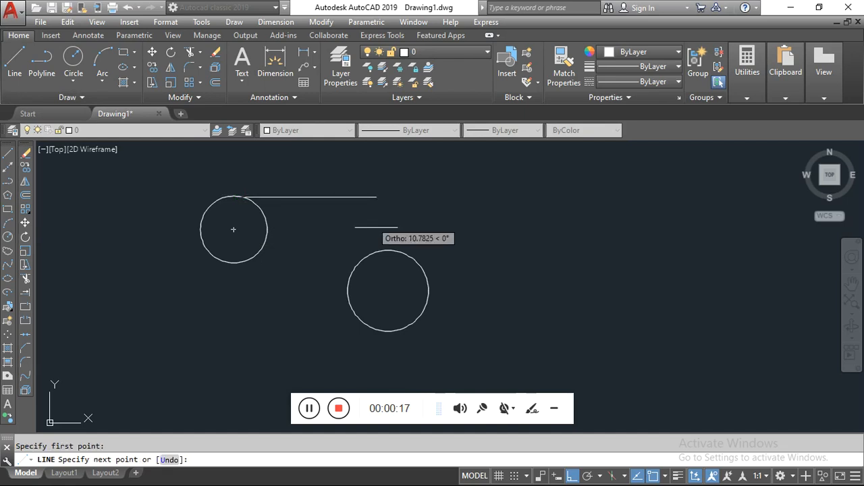
pyautogui.click(401, 253)
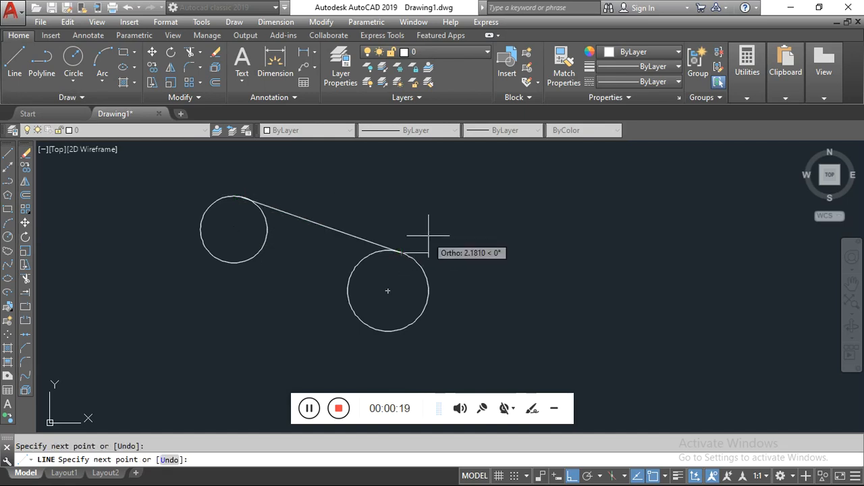
pyautogui.press('Return')
# Check where the connecting line meets the first circle and erase that line.
pyautogui.scroll(4, 240, 200)
pyautogui.scroll(2, 250, 183)
pyautogui.scroll(2, 266, 173)
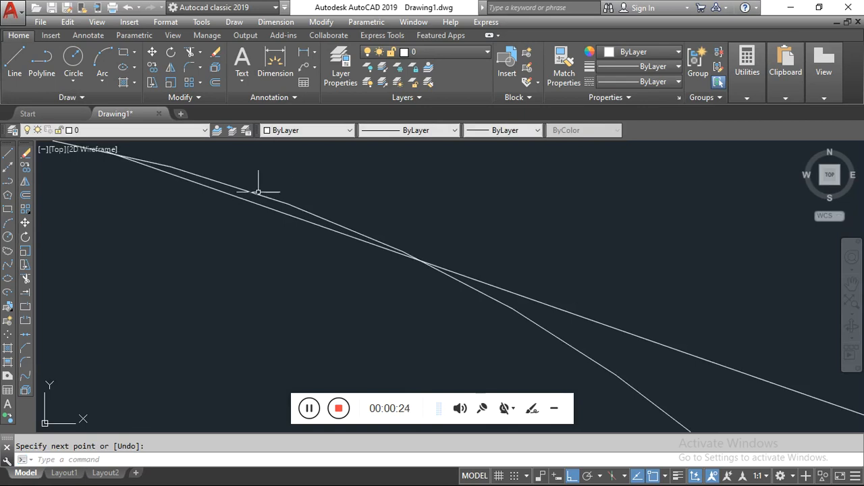
pyautogui.scroll(-3, 276, 179)
pyautogui.scroll(-5, 276, 181)
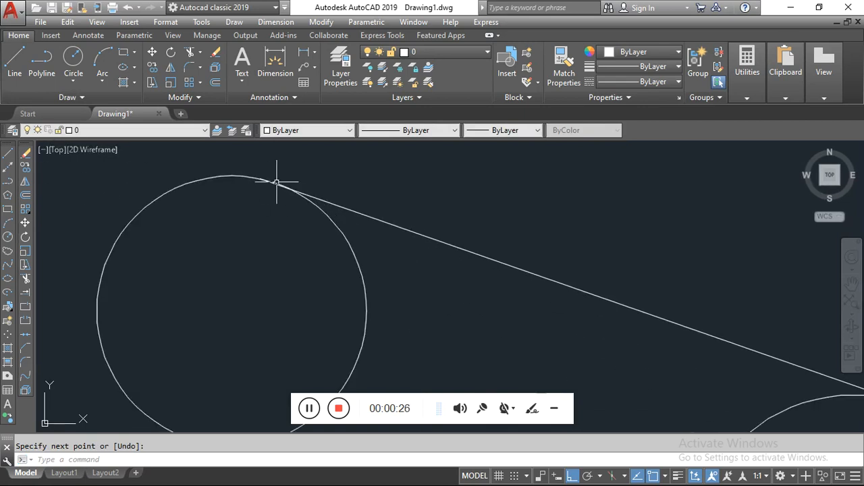
pyautogui.click(593, 223)
pyautogui.click(477, 281)
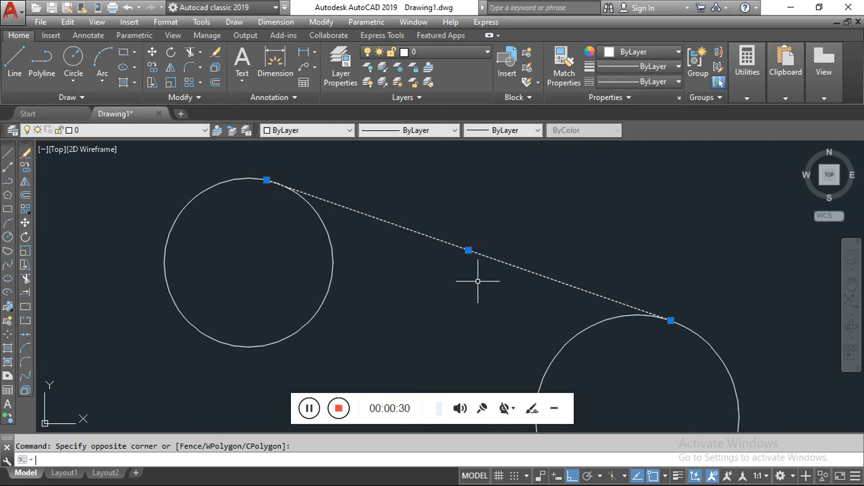
pyautogui.press('Delete')
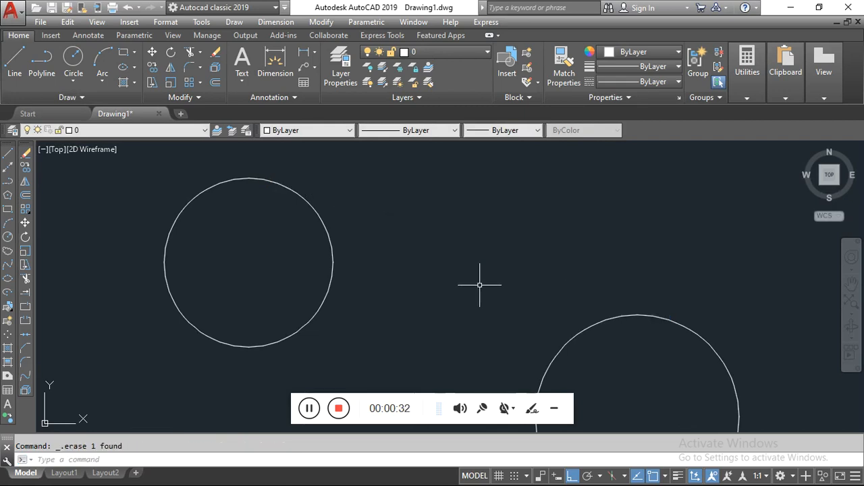
# Draw a line tangent to the upper sides of both circles, using the tan object snap for each end point.
pyautogui.write('1')
pyautogui.press('Return')
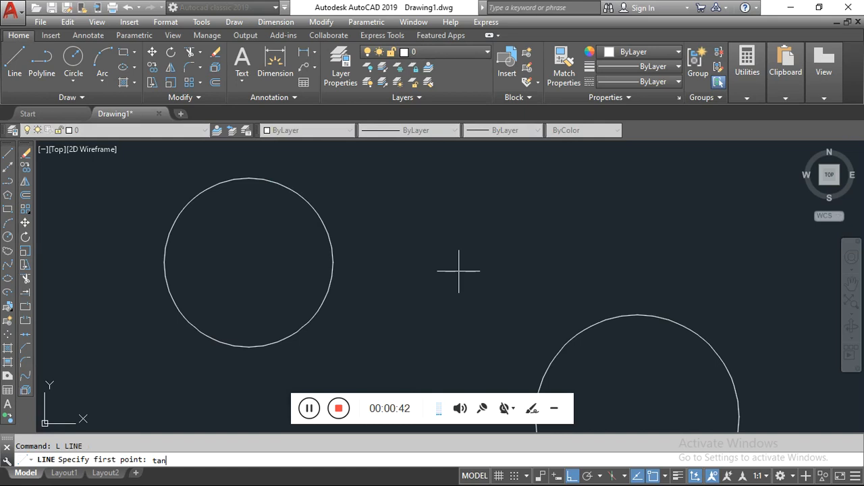
pyautogui.press('Return')
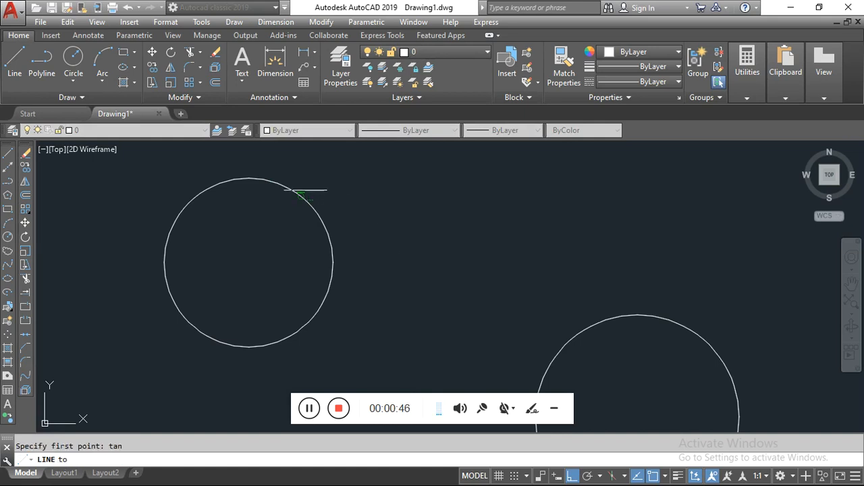
pyautogui.click(287, 185)
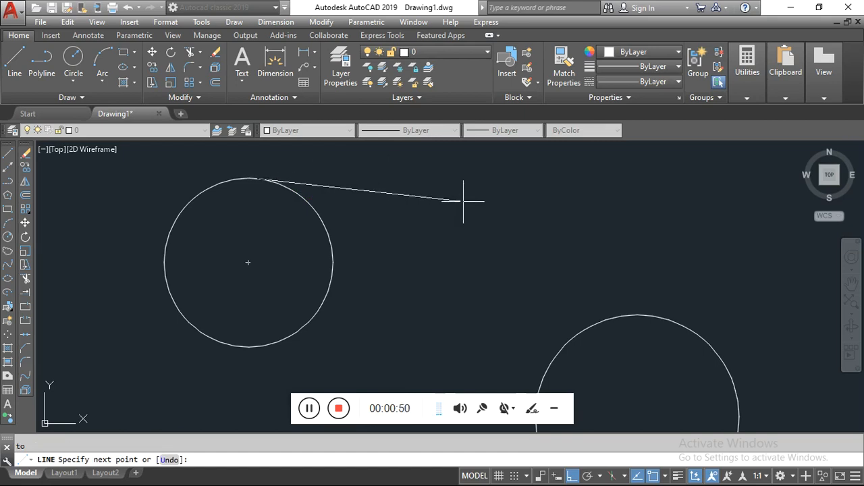
pyautogui.write('tan')
pyautogui.press('space')
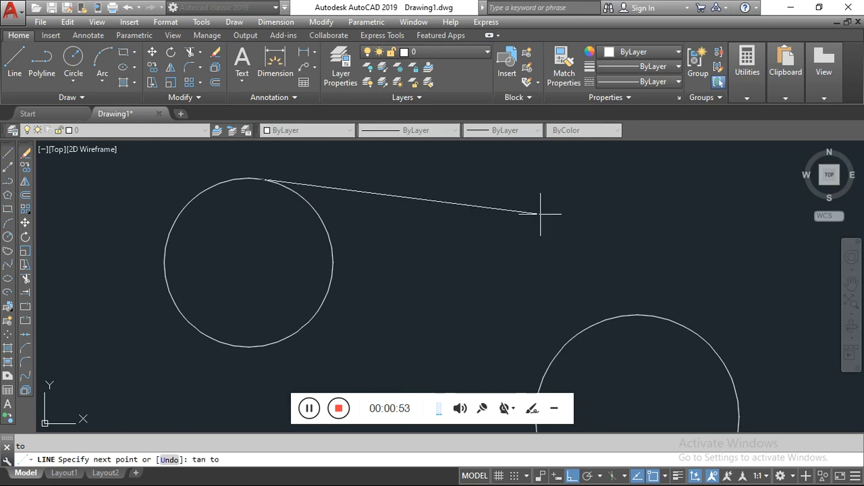
pyautogui.click(653, 314)
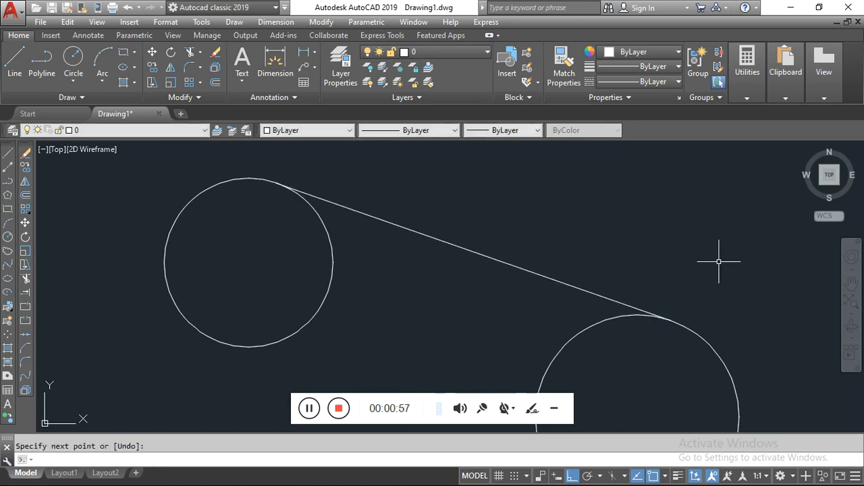
pyautogui.scroll(-4, 523, 227)
pyautogui.scroll(2, 462, 290)
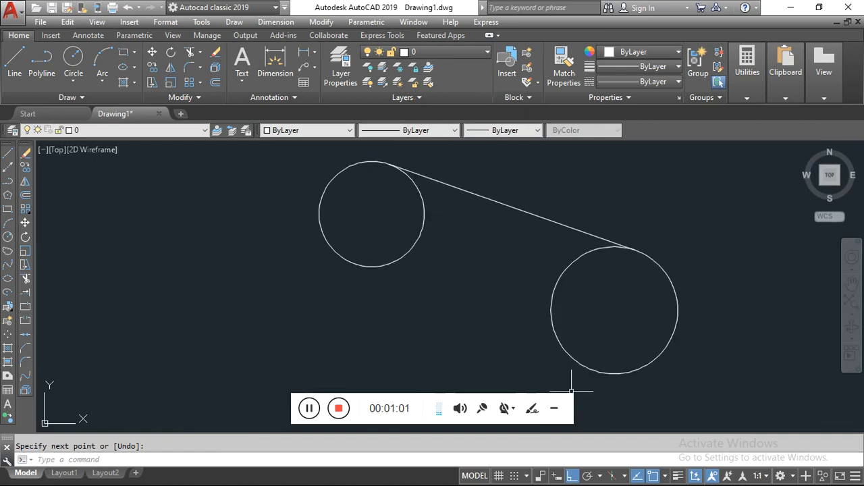
# Draw a second line tangent to the lower sides of both circles with the tan object snap.
pyautogui.write('l')
pyautogui.press('Return')
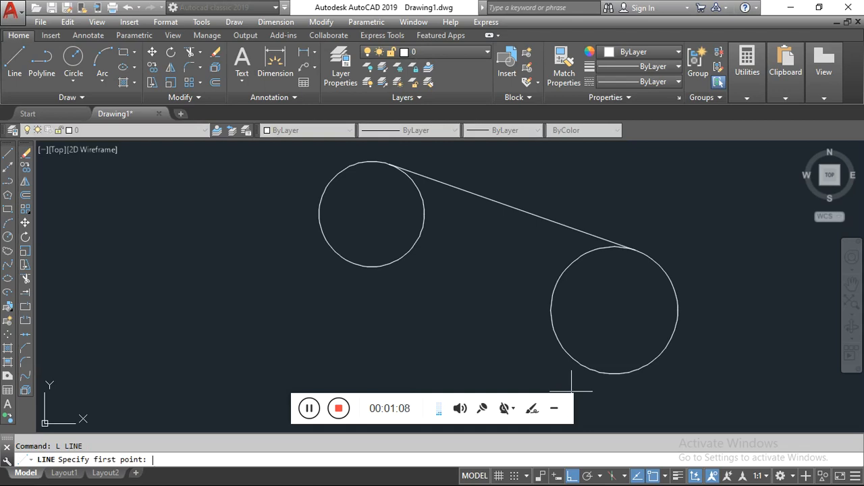
pyautogui.write('tan')
pyautogui.press('space')
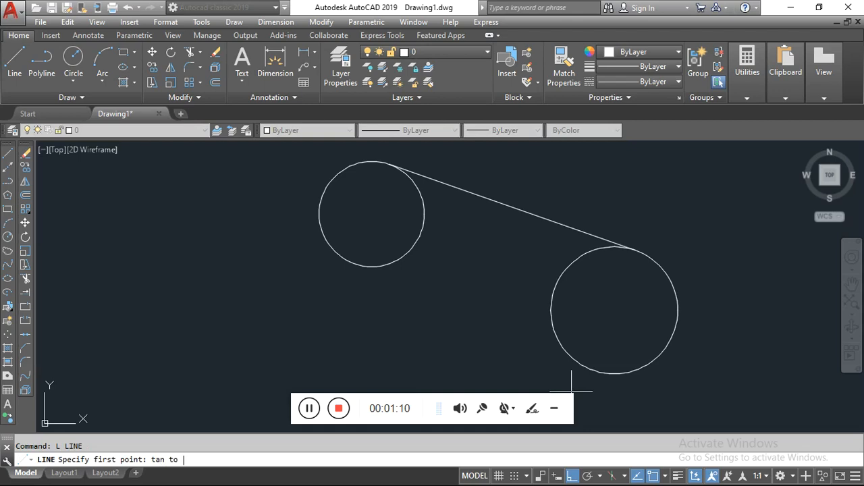
pyautogui.click(326, 241)
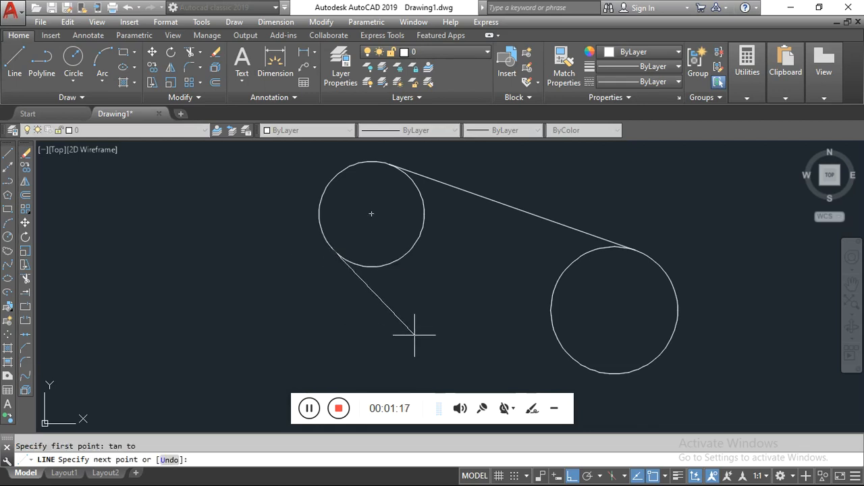
pyautogui.write('tan')
pyautogui.press('space')
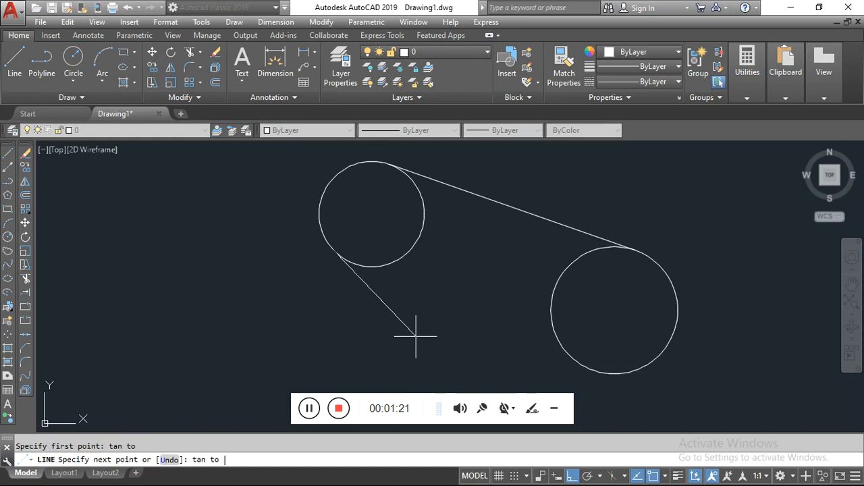
pyautogui.click(606, 368)
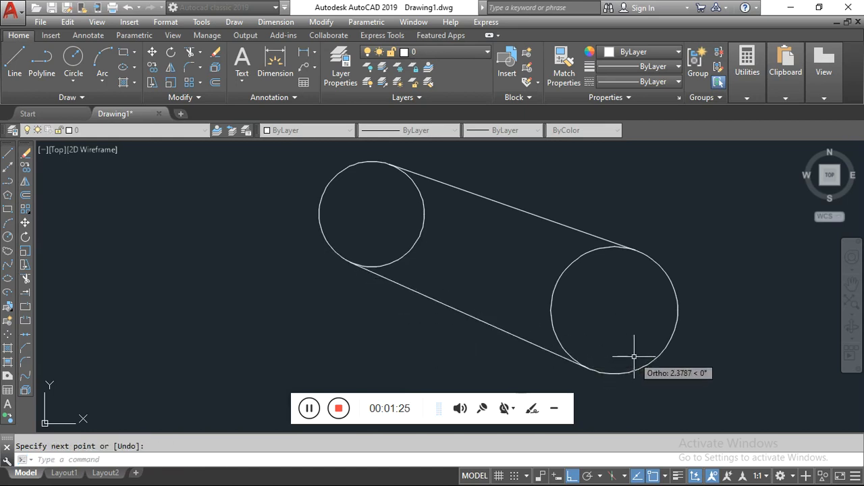
pyautogui.press('Return')
# Trim away the inner arcs of both circles between the two tangent lines to leave a closed slot outline.
pyautogui.write('tr')
pyautogui.press('Return')
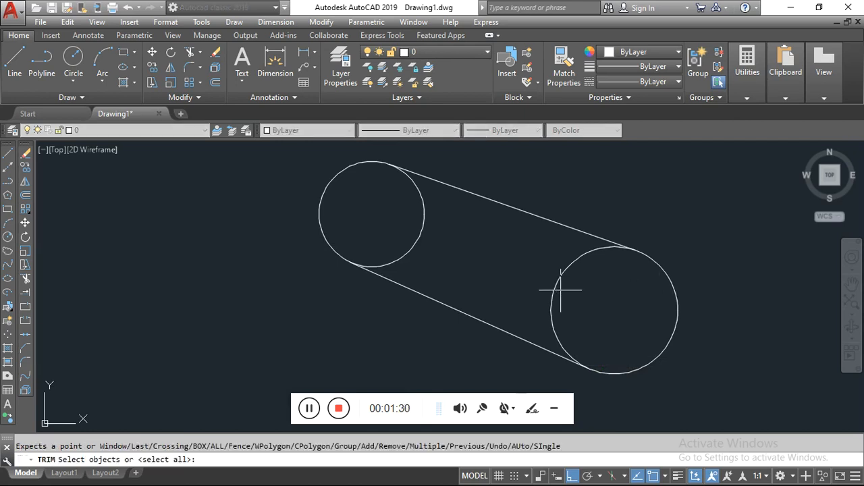
pyautogui.click(560, 290)
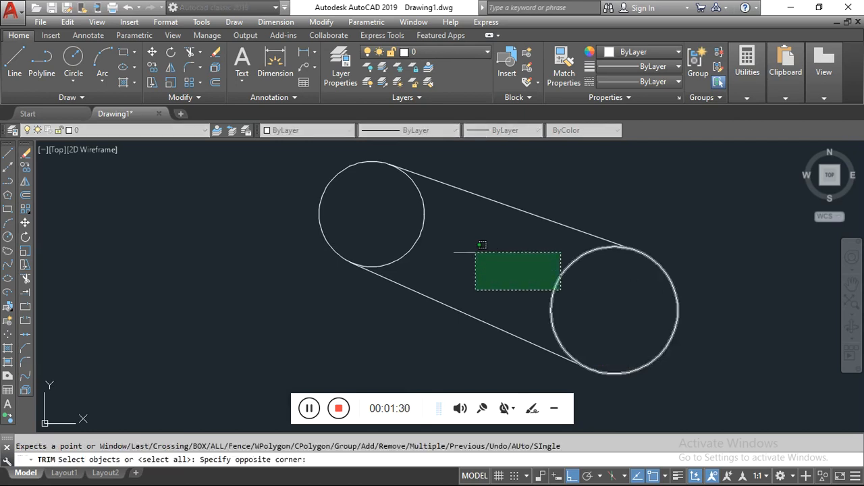
pyautogui.click(618, 311)
pyautogui.press('Return')
pyautogui.click(598, 312)
pyautogui.click(486, 242)
pyautogui.click(488, 243)
pyautogui.click(424, 230)
pyautogui.press('Return')
pyautogui.scroll(5, 623, 234)
pyautogui.scroll(-6, 677, 207)
pyautogui.scroll(3, 642, 187)
pyautogui.scroll(-4, 507, 187)
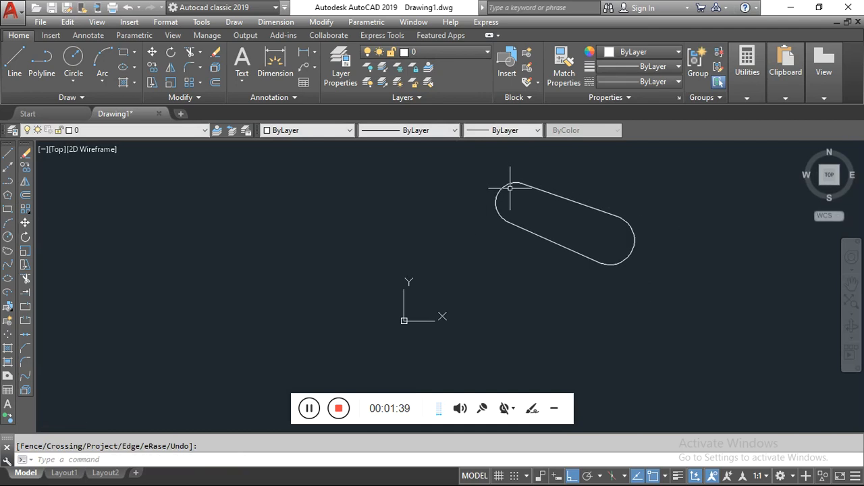
# Erase the whole slot outline, both arcs and both tangent lines.
pyautogui.click(696, 172)
pyautogui.click(408, 298)
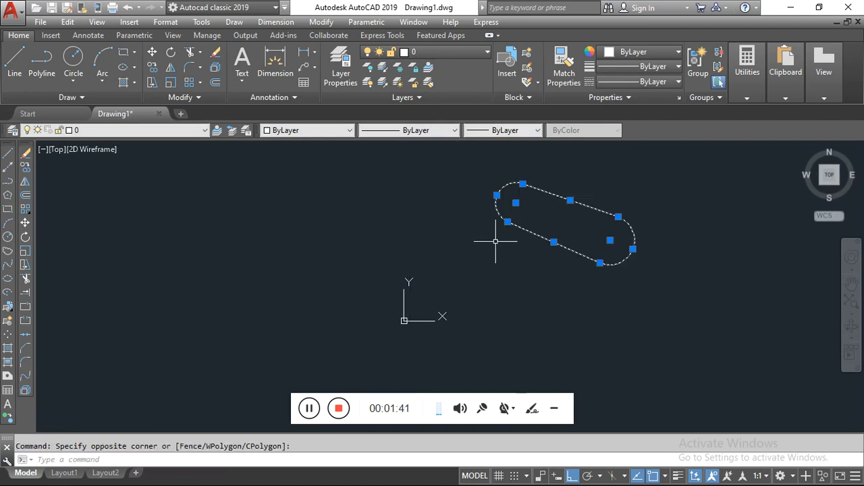
pyautogui.press('Delete')
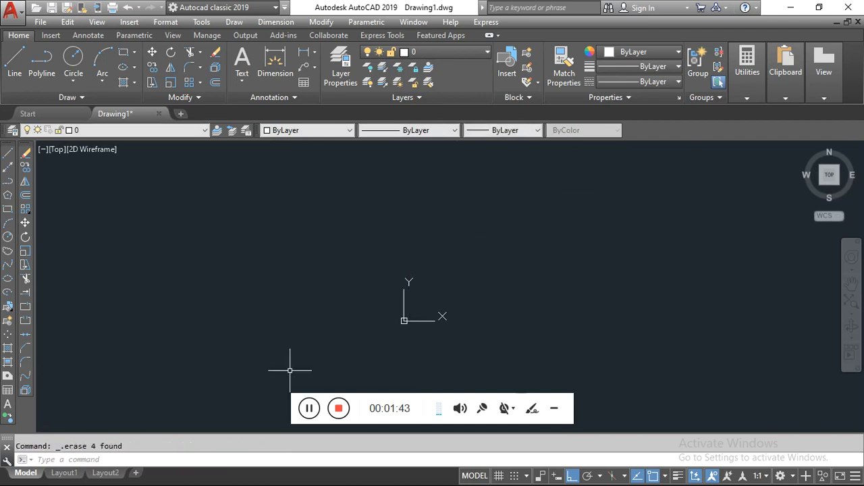
pyautogui.click(309, 409)
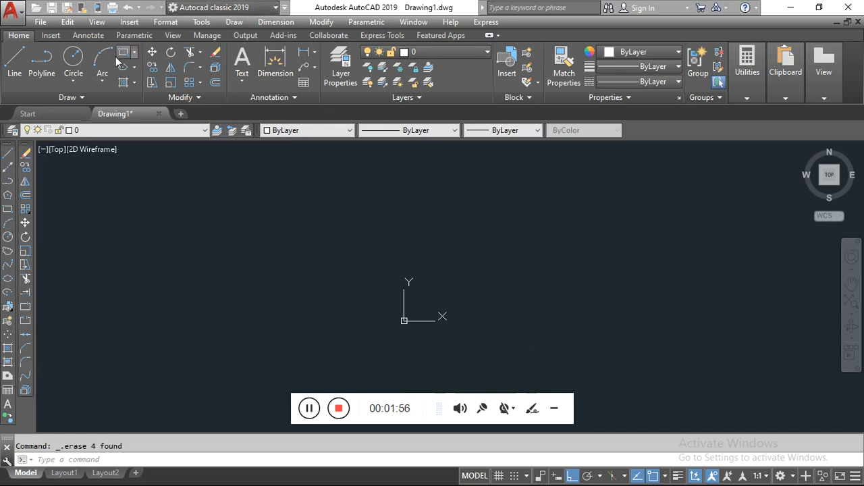
# Draw a circle with a diameter of 20 in the empty drawing area.
pyautogui.scroll(5, 478, 187)
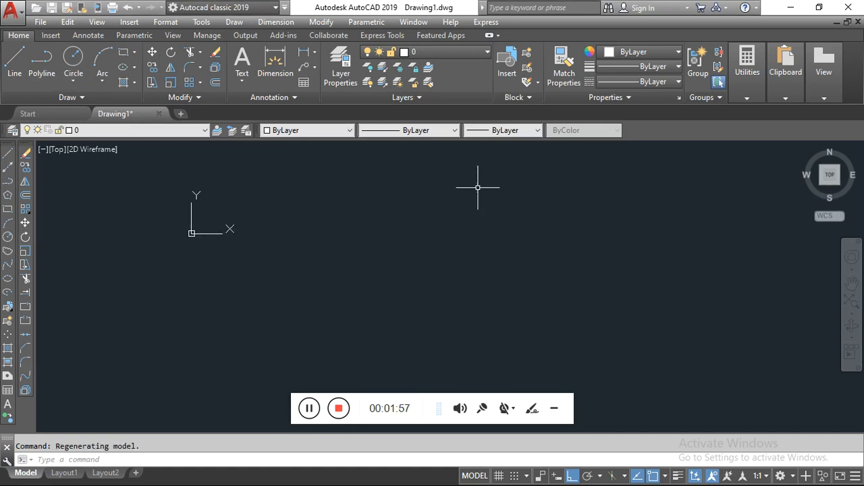
pyautogui.click(279, 326)
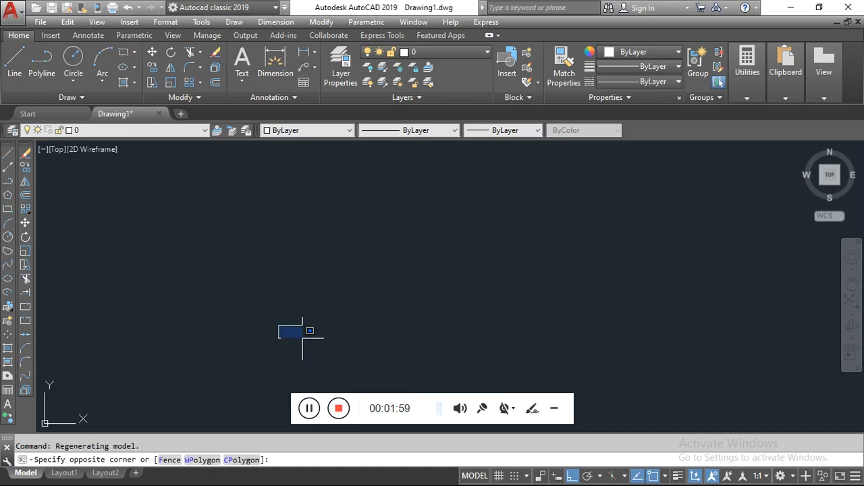
pyautogui.click(294, 333)
pyautogui.click(75, 61)
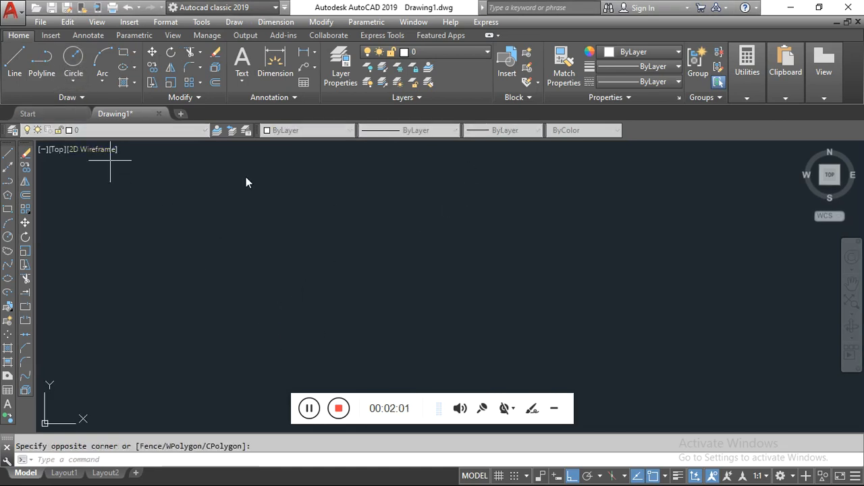
pyautogui.click(310, 291)
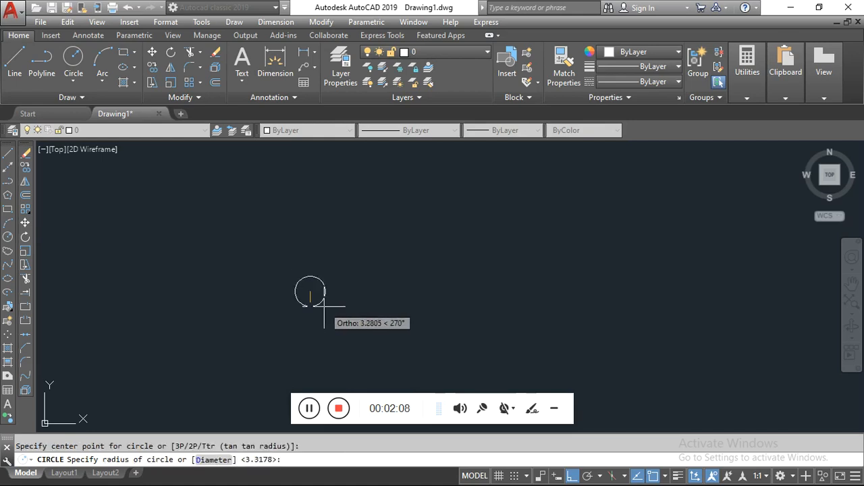
pyautogui.press('Return')
pyautogui.write('20')
pyautogui.press('Return')
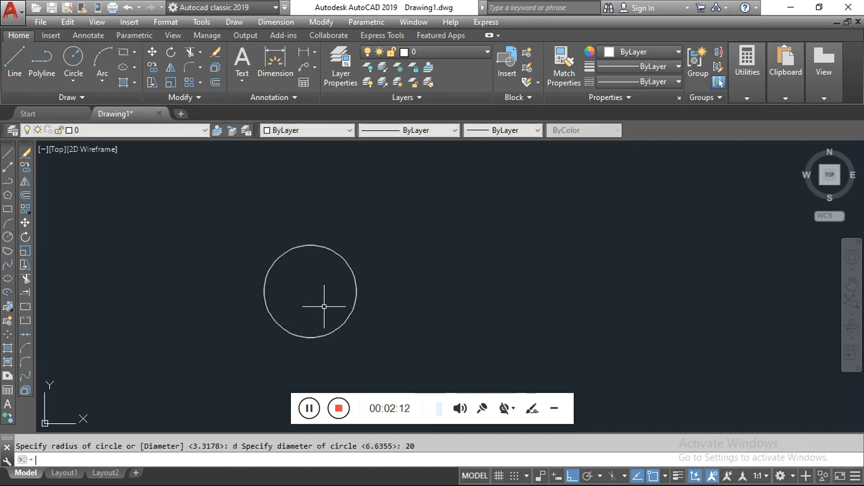
# Draw a concentric circle with a radius of 17 around the 20-diameter circle.
pyautogui.scroll(-2, 324, 306)
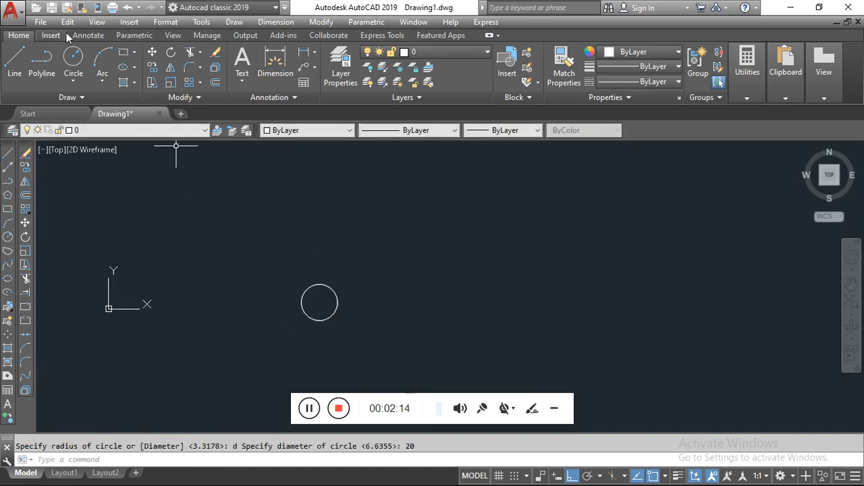
pyautogui.click(78, 65)
pyautogui.click(320, 303)
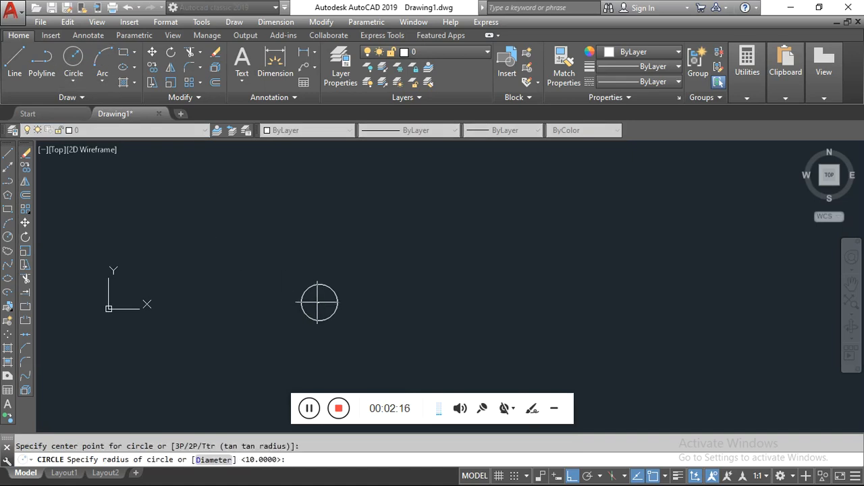
pyautogui.write('17')
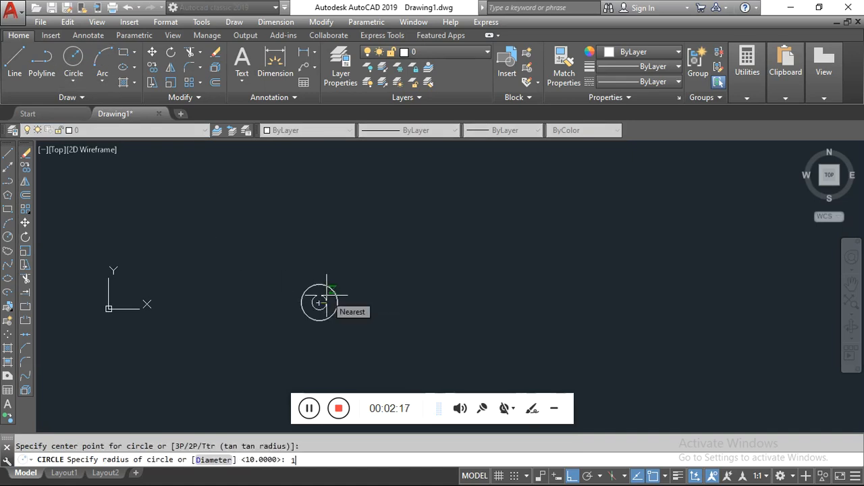
pyautogui.press('Return')
# Copy both concentric circles 84 units horizontally to the right, using their common centre as the base point.
pyautogui.click(359, 263)
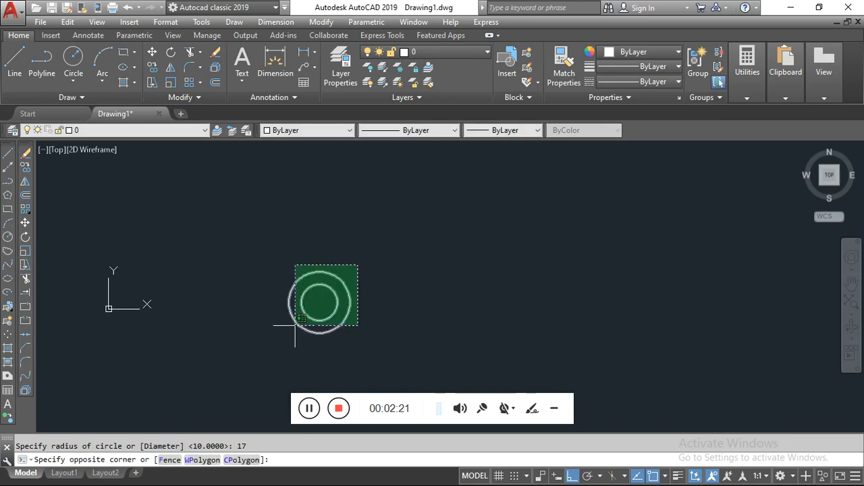
pyautogui.click(294, 329)
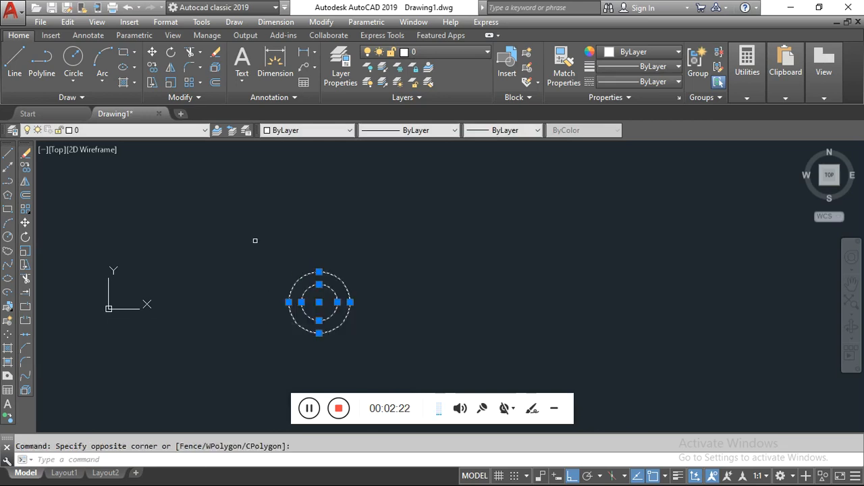
pyautogui.click(155, 69)
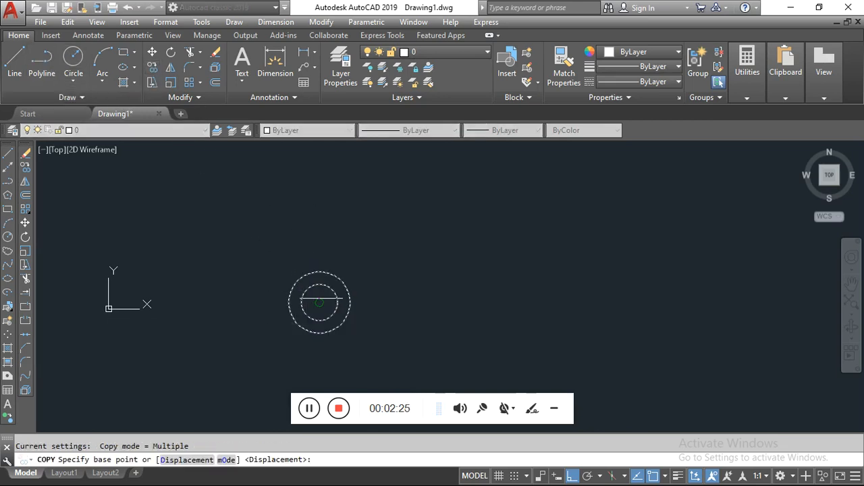
pyautogui.click(320, 304)
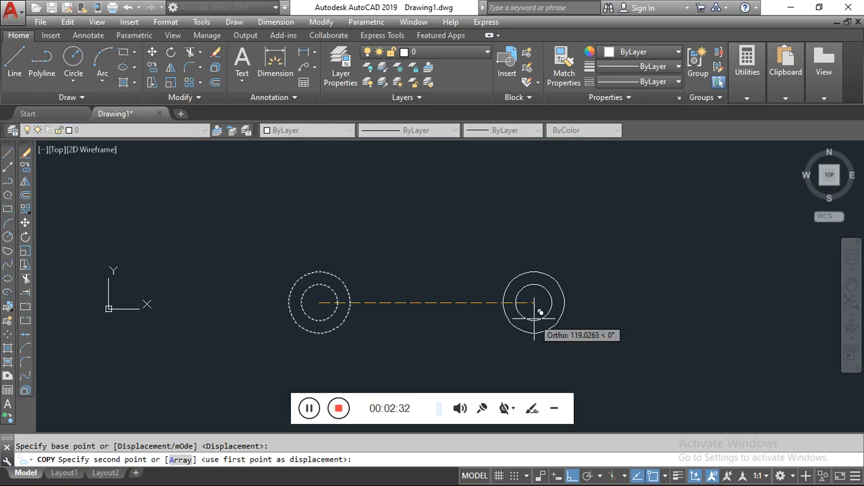
pyautogui.write('84')
pyautogui.press('Return')
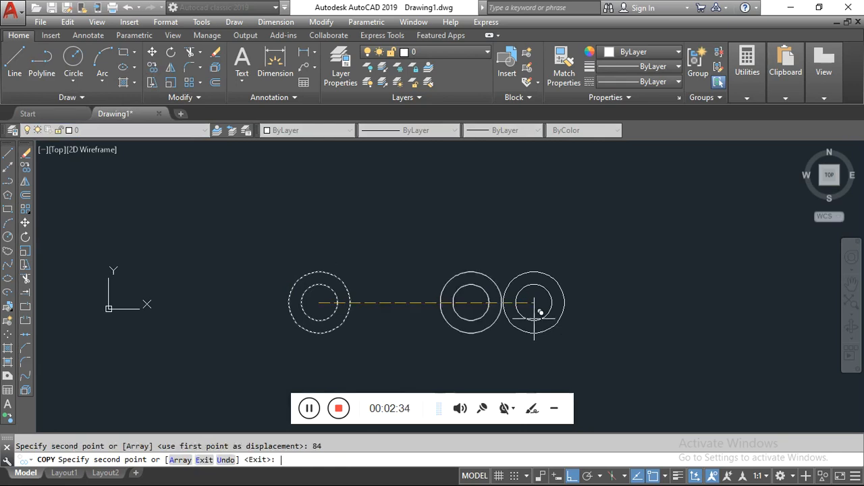
# Draw a vertical line 90 units upward from the centre of the left concentric circles.
pyautogui.click(12, 63)
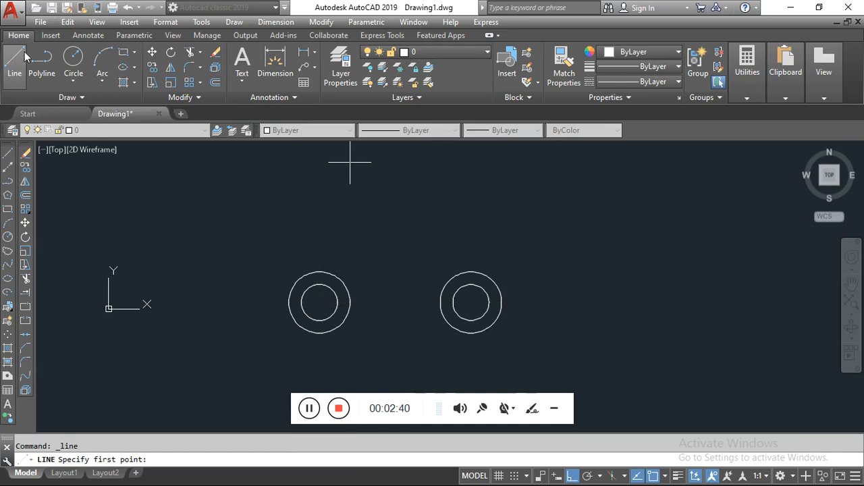
pyautogui.click(318, 303)
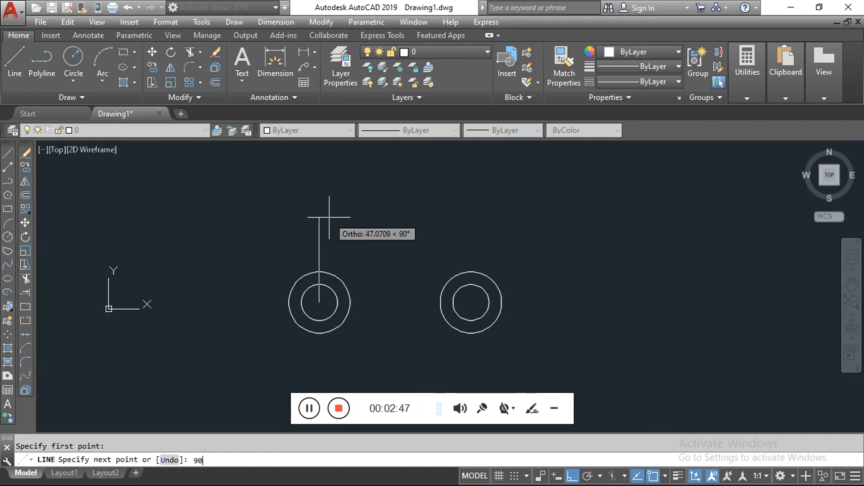
pyautogui.write('90')
pyautogui.press('Return')
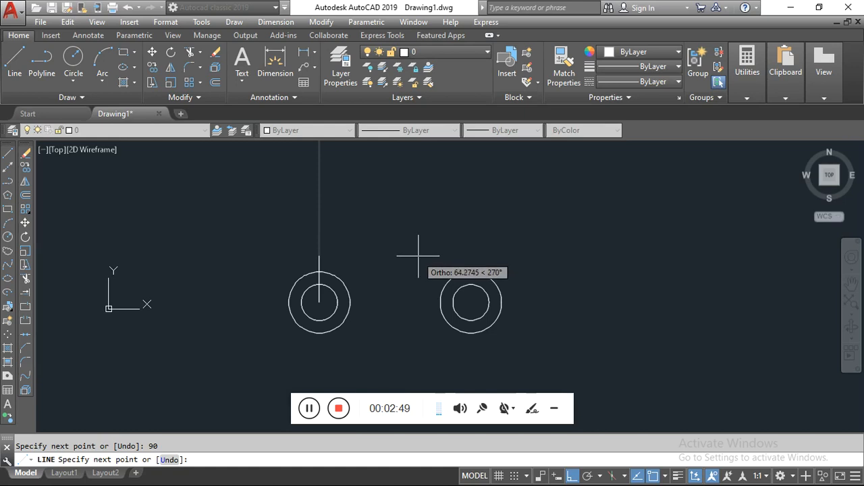
pyautogui.press('Return')
pyautogui.scroll(-3, 419, 277)
pyautogui.scroll(1, 410, 249)
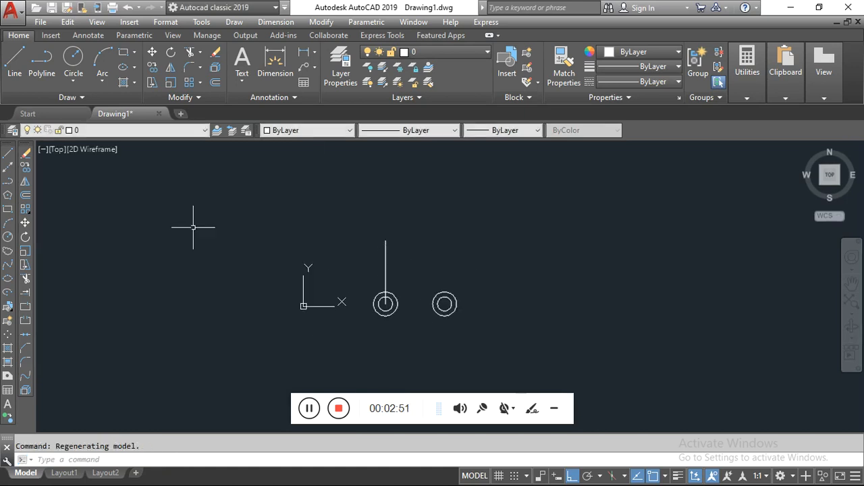
# Draw an 11-unit horizontal line to the right from the upper end of the vertical line.
pyautogui.click(73, 59)
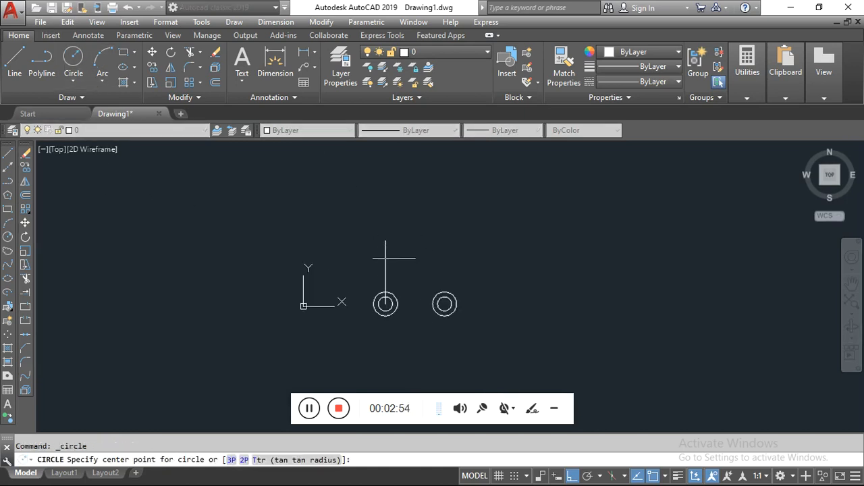
pyautogui.scroll(2, 386, 257)
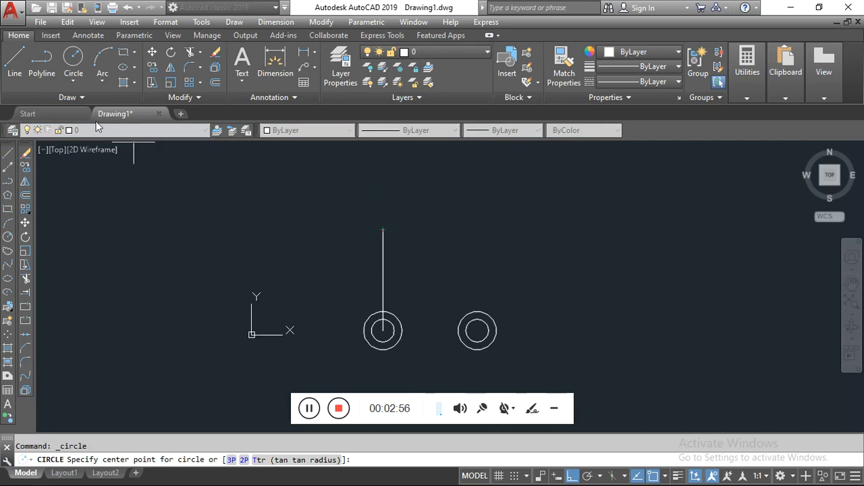
pyautogui.click(15, 61)
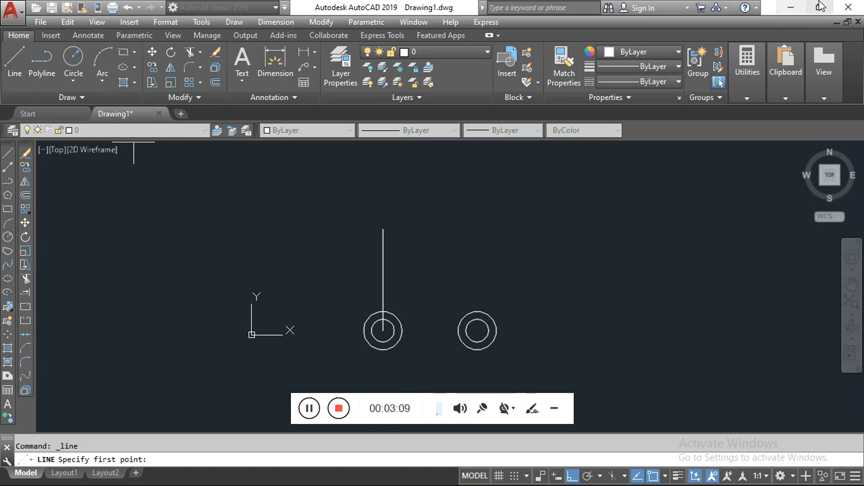
pyautogui.click(383, 230)
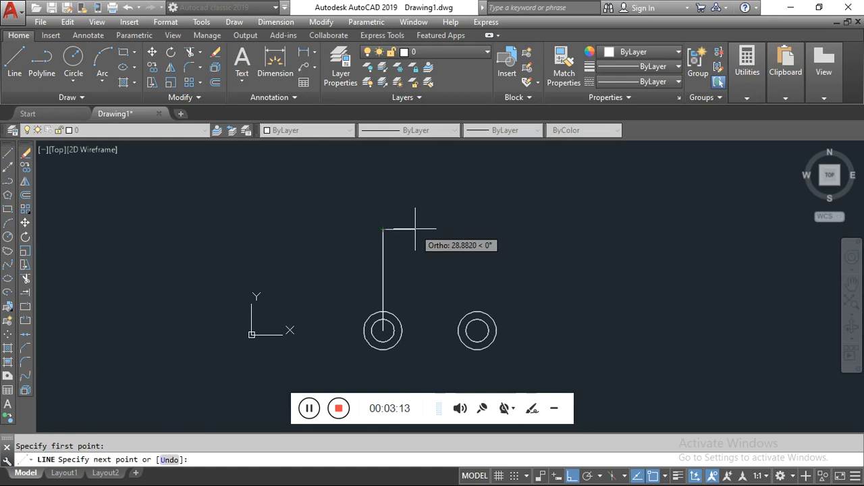
pyautogui.press('Return')
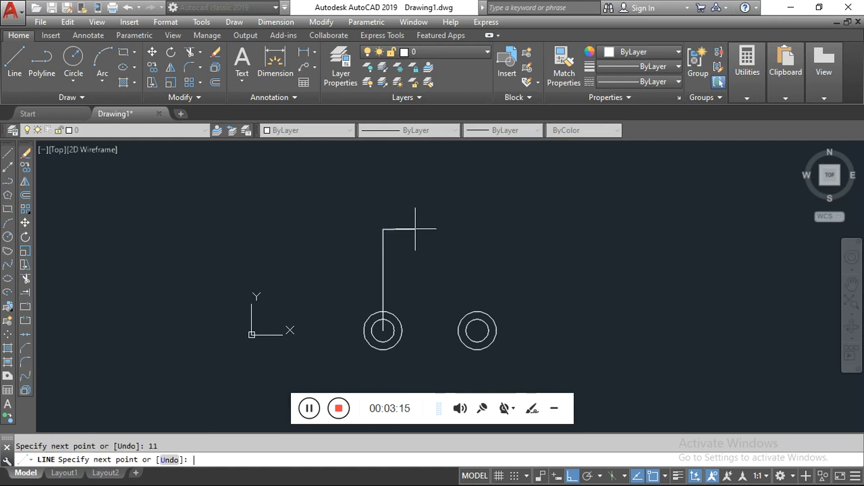
# Draw a circle with a diameter of 22 centred on the free end of the short horizontal line.
pyautogui.click(64, 61)
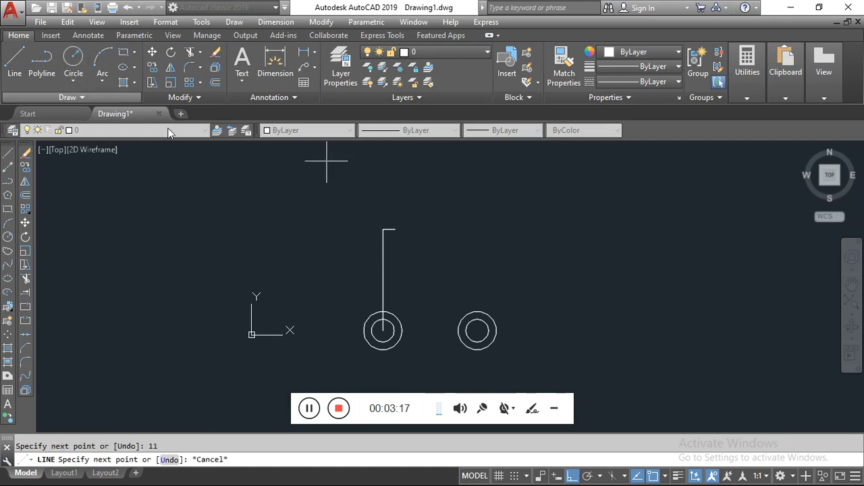
pyautogui.scroll(2, 398, 235)
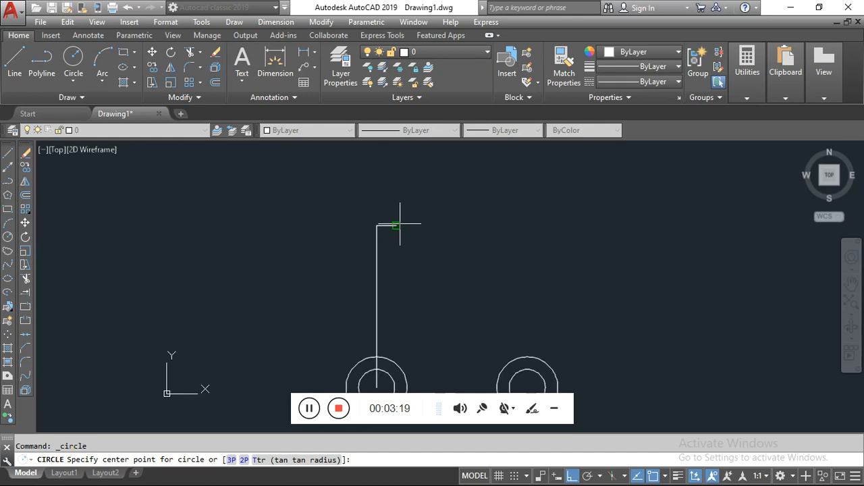
pyautogui.click(398, 225)
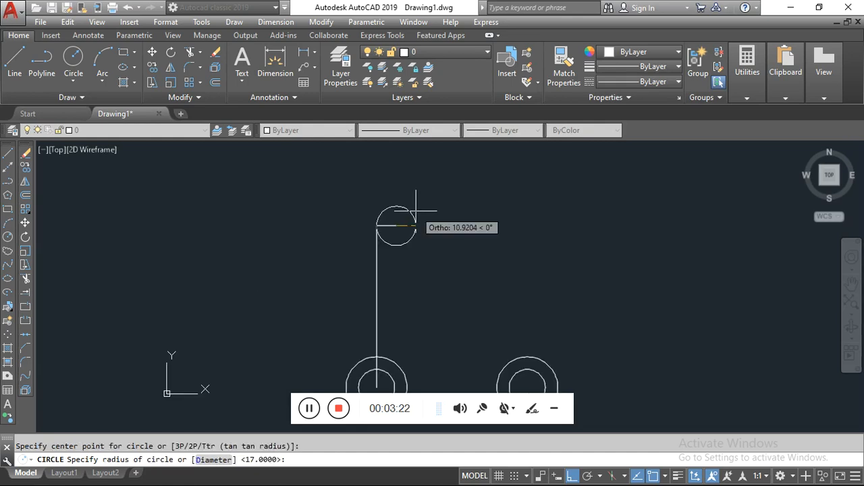
pyautogui.write('d')
pyautogui.press('Return')
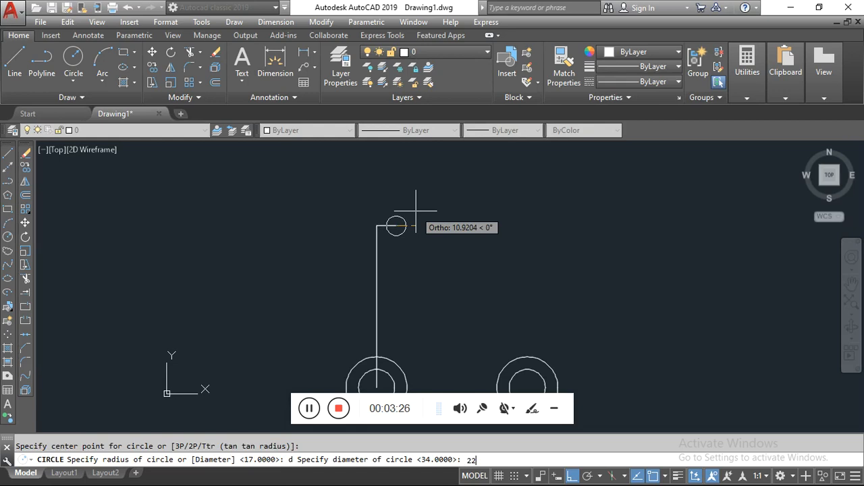
pyautogui.press('Return')
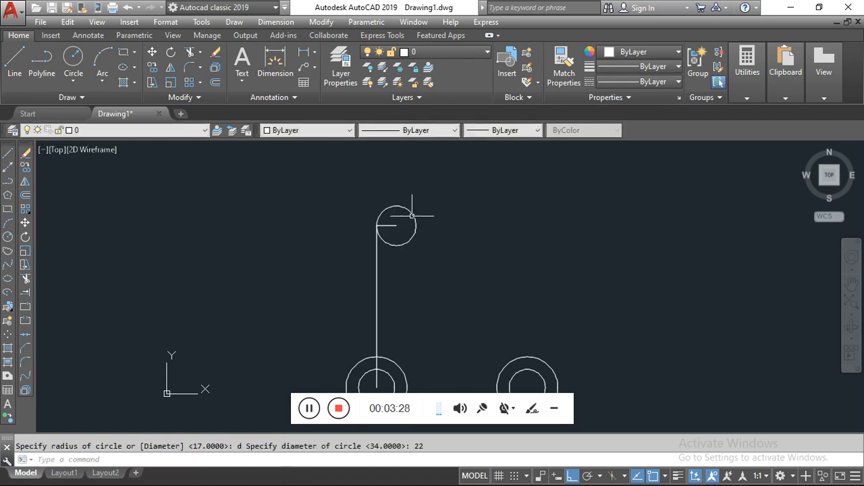
# Draw a concentric circle with a radius of 5 inside the 22-diameter circle.
pyautogui.click(74, 64)
pyautogui.click(396, 225)
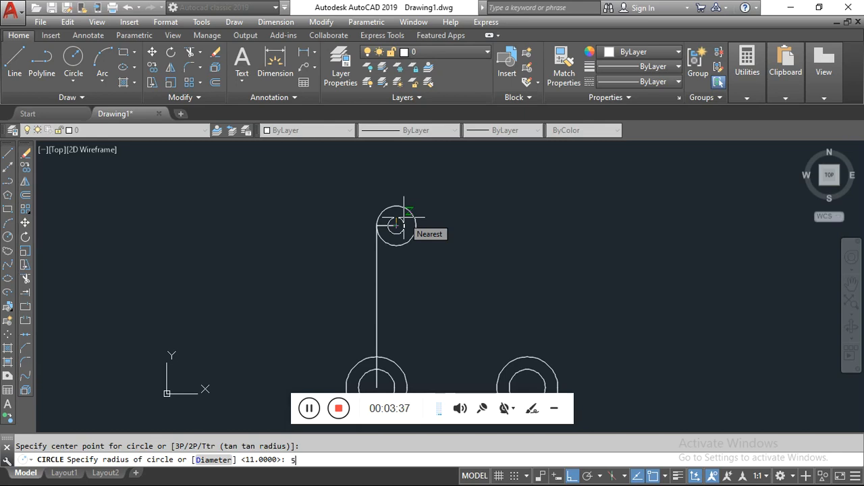
pyautogui.write('5')
pyautogui.press('Return')
# Erase the short horizontal construction line inside the upper circles.
pyautogui.scroll(4, 375, 230)
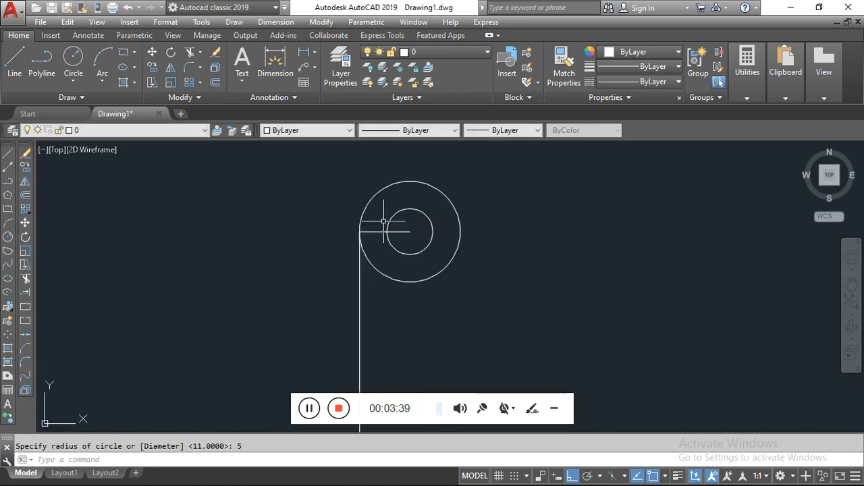
pyautogui.click(375, 230)
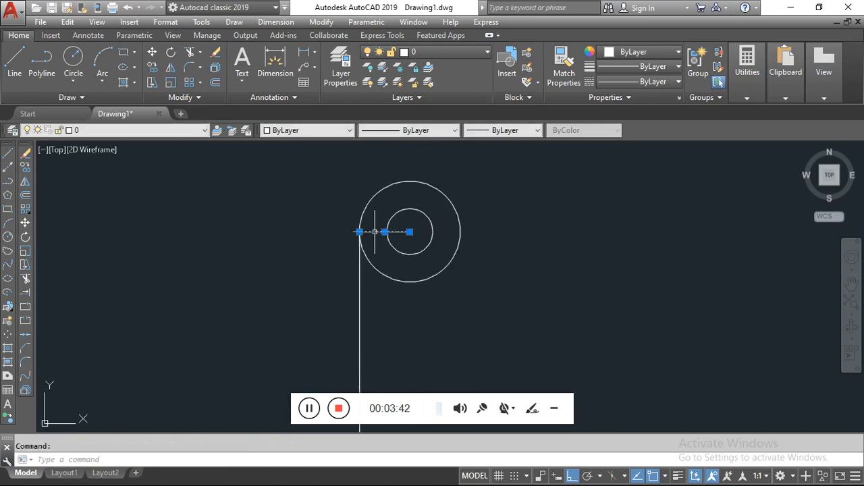
pyautogui.press('Delete')
# Draw a horizontal line joining the centres of the two lower pairs of concentric circles.
pyautogui.scroll(-5, 360, 213)
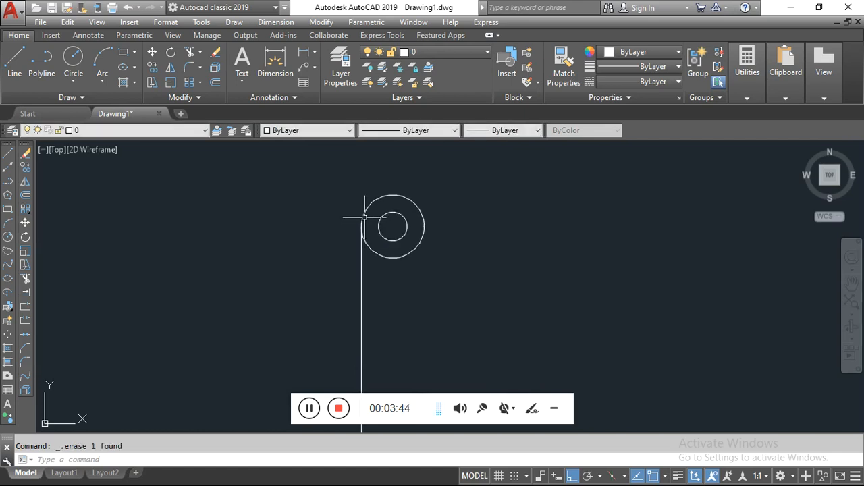
pyautogui.scroll(4, 368, 270)
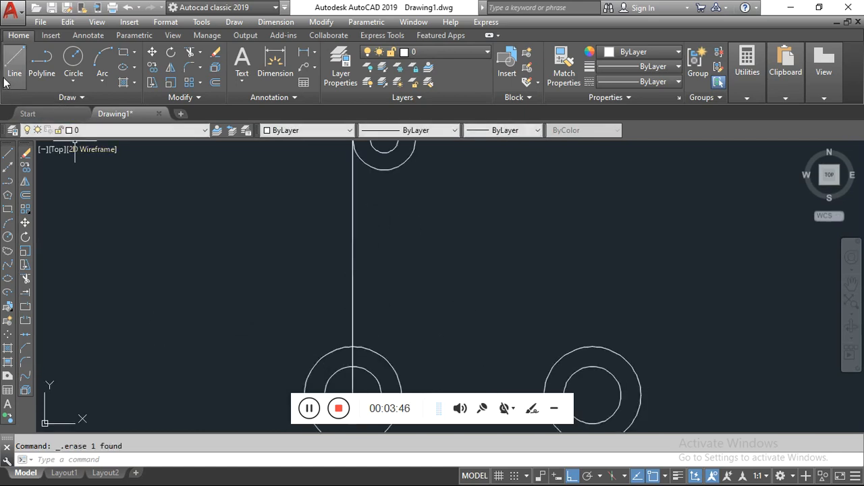
pyautogui.scroll(-3, 409, 243)
pyautogui.scroll(2, 409, 253)
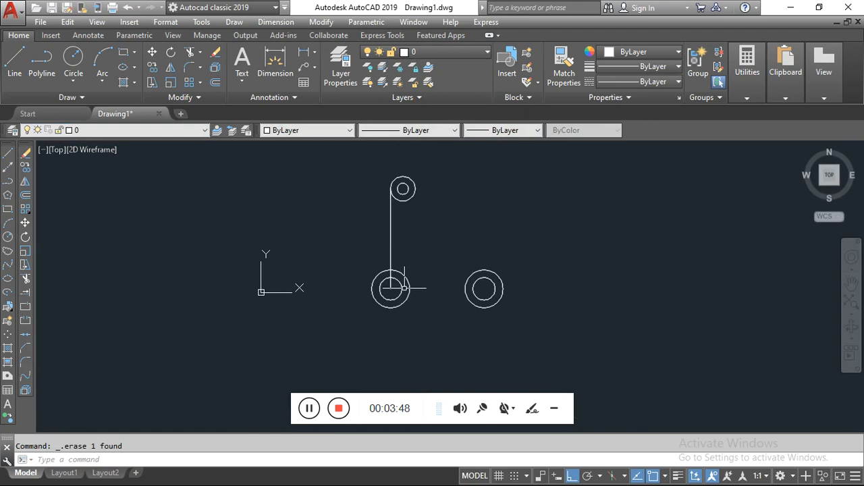
pyautogui.click(14, 59)
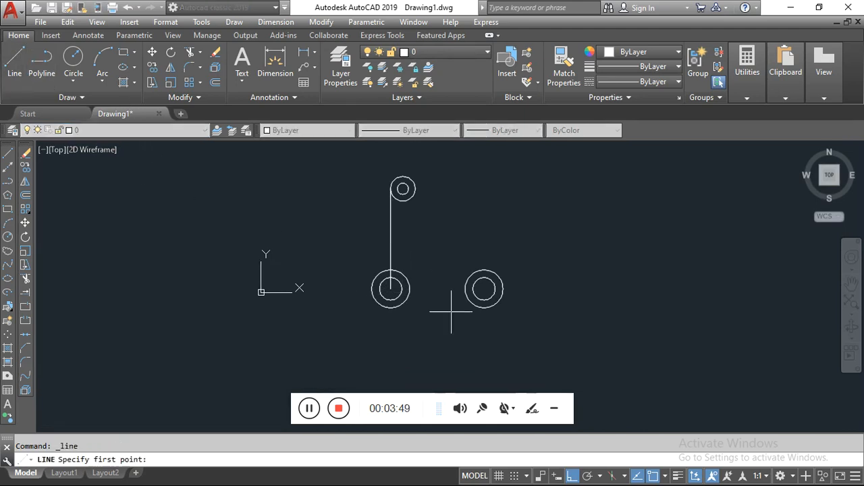
pyautogui.click(391, 289)
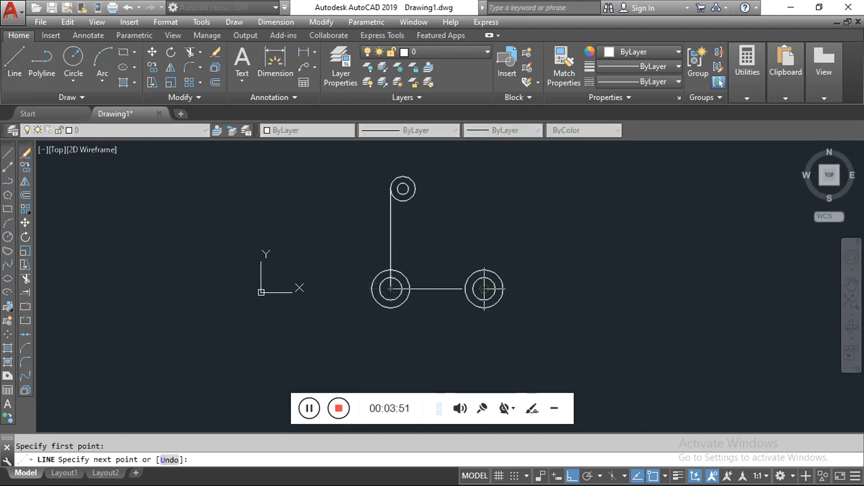
pyautogui.click(484, 289)
pyautogui.press('Return')
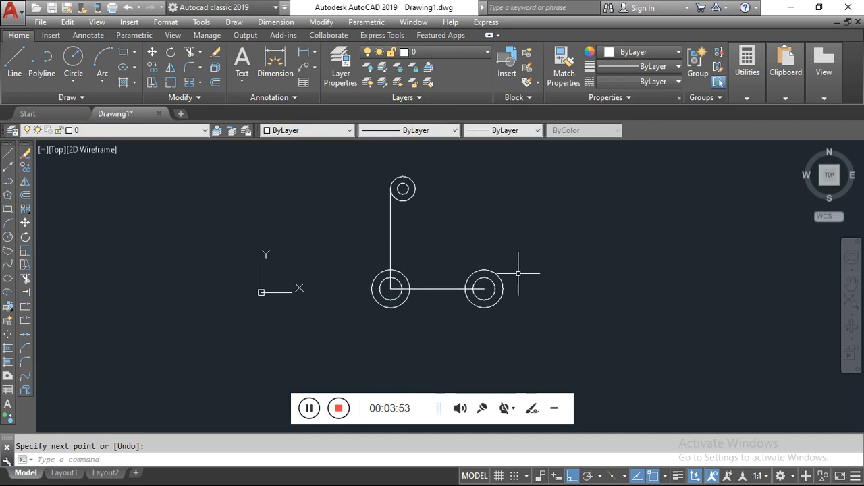
# Mirror the upper concentric circles and vertical line about a vertical axis through the lower horizontal line's midpoint, keeping the originals.
pyautogui.write('m')
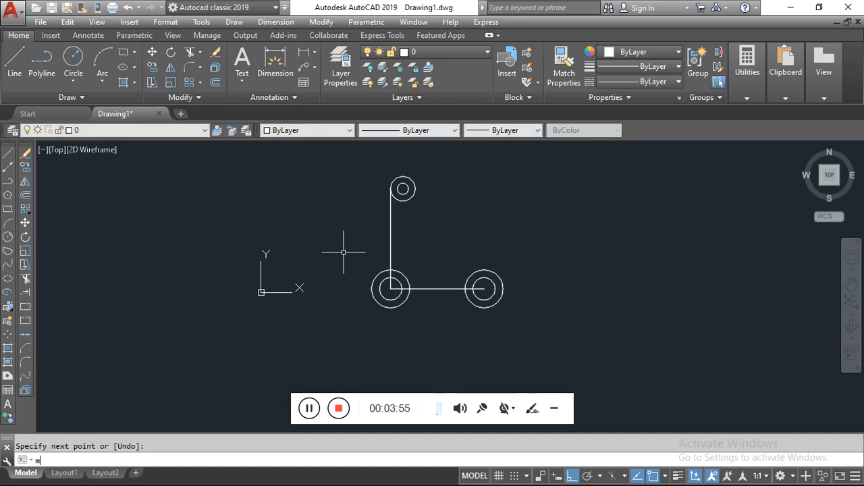
pyautogui.write('i')
pyautogui.scroll(-2, 344, 252)
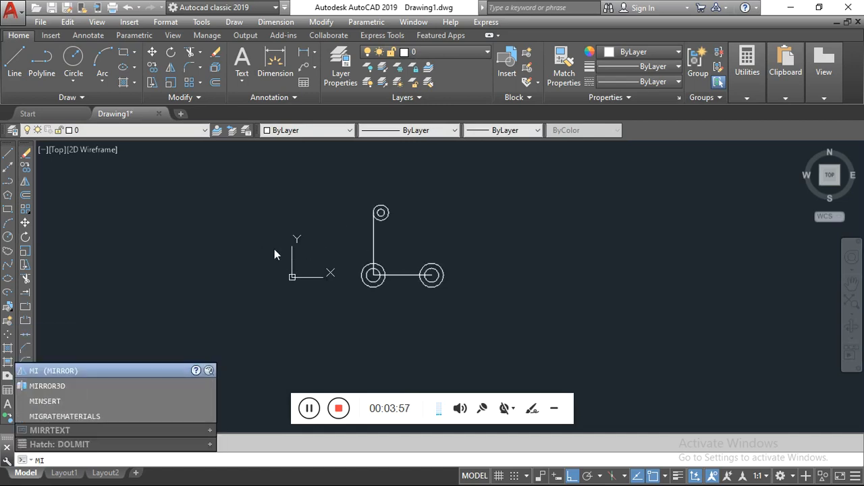
pyautogui.press('Return')
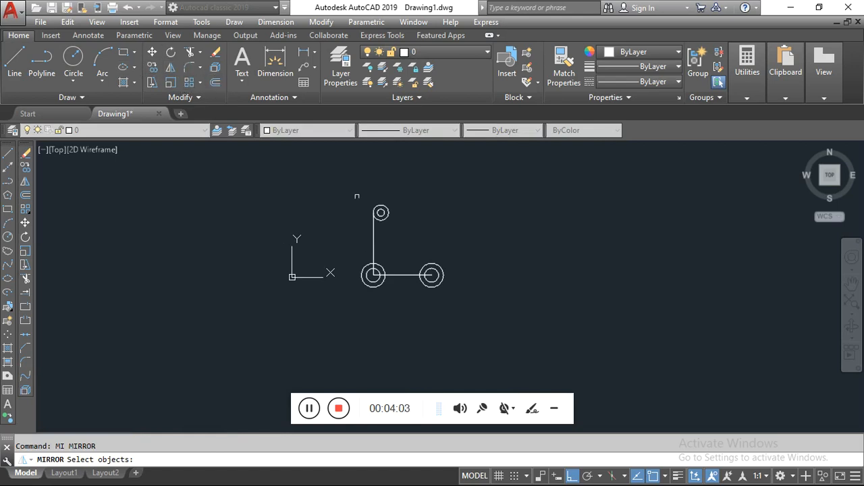
pyautogui.scroll(2, 391, 206)
pyautogui.click(397, 199)
pyautogui.click(359, 244)
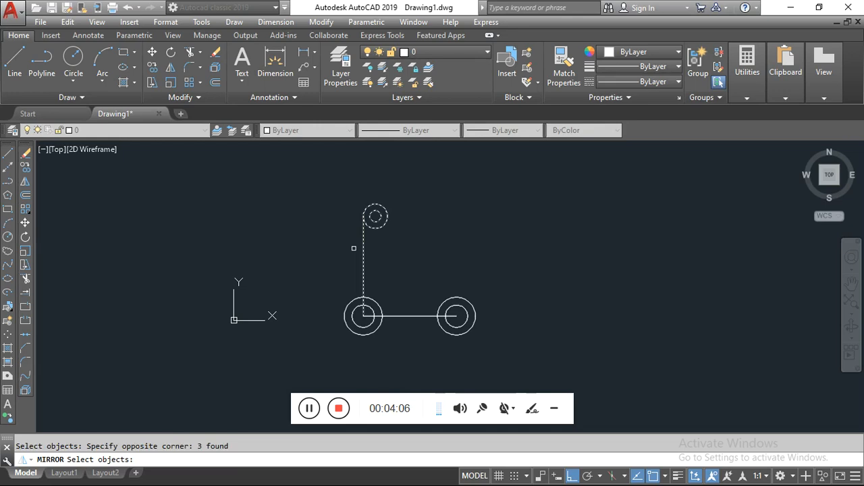
pyautogui.press('Return')
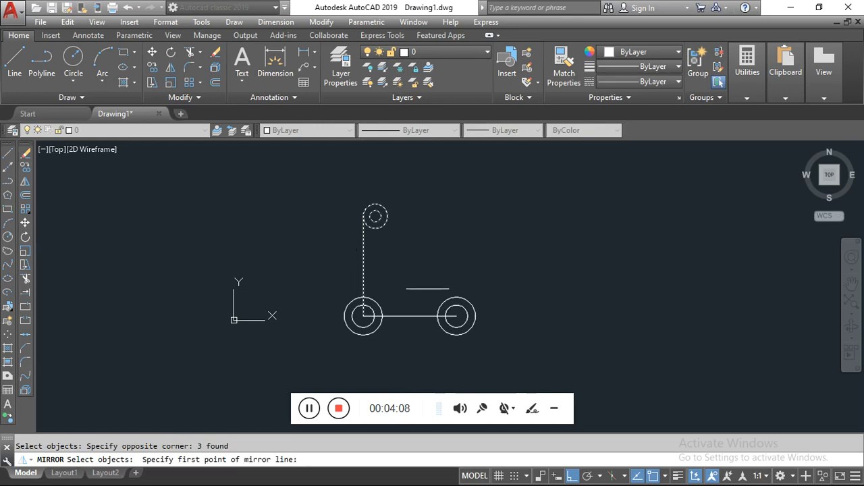
pyautogui.click(409, 316)
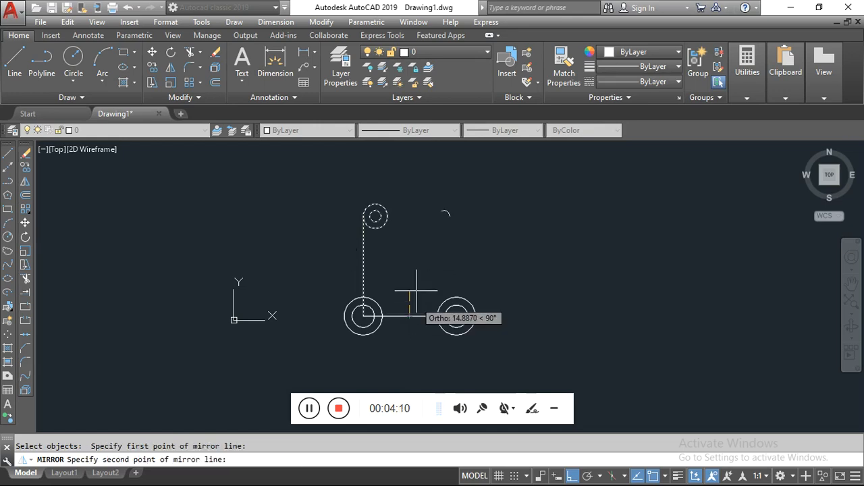
pyautogui.click(405, 160)
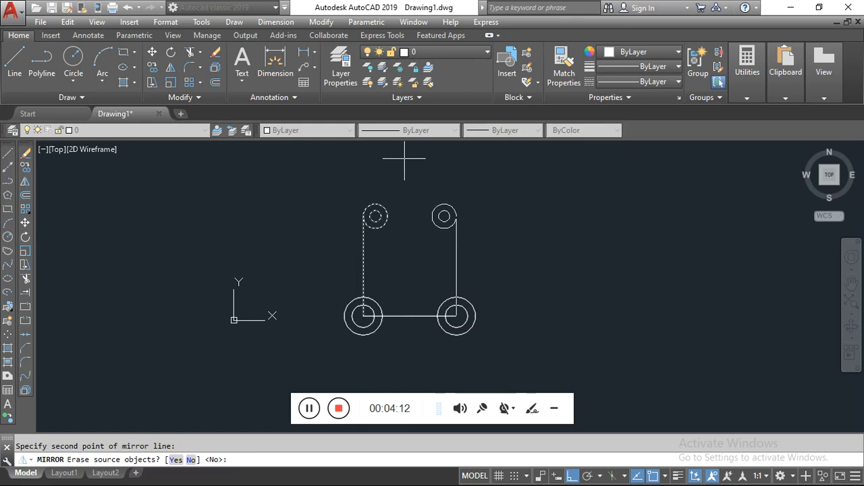
pyautogui.press('Return')
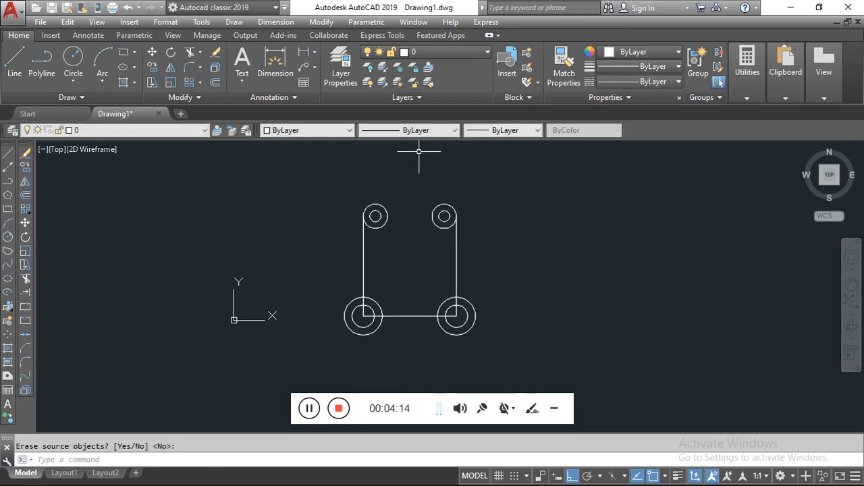
# Draw a circle with a radius of 25 centred on the midpoint of the lower horizontal line.
pyautogui.scroll(2, 423, 313)
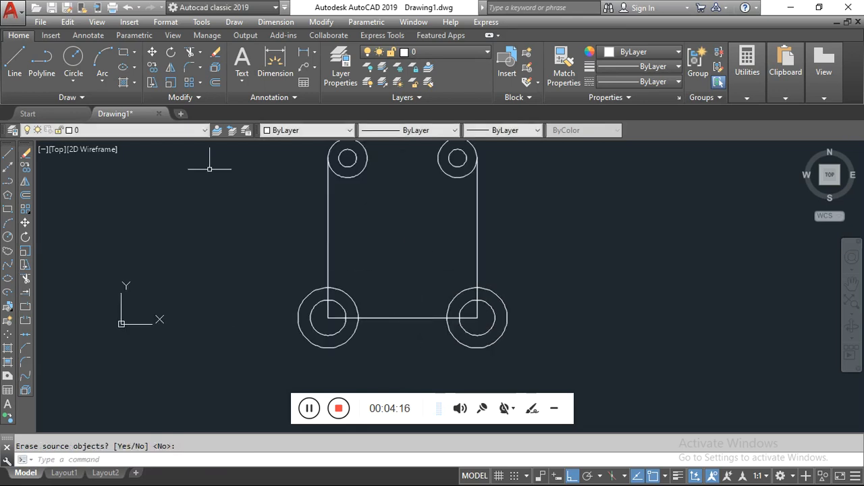
pyautogui.click(75, 60)
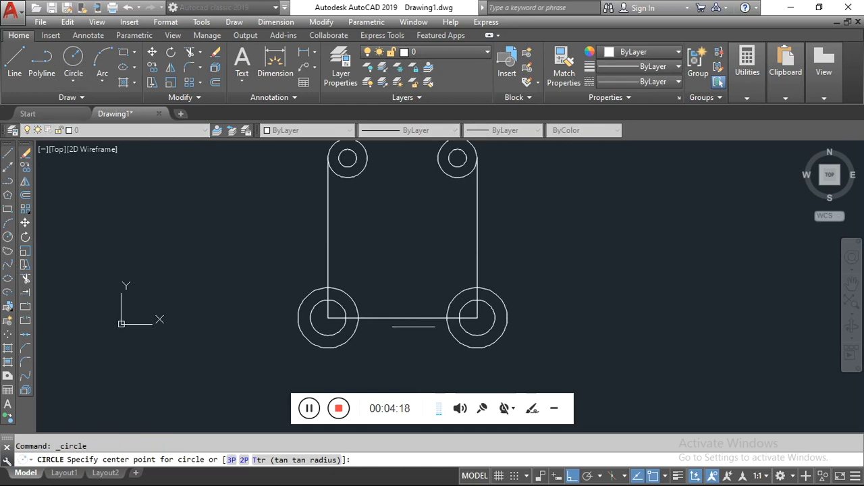
pyautogui.click(403, 316)
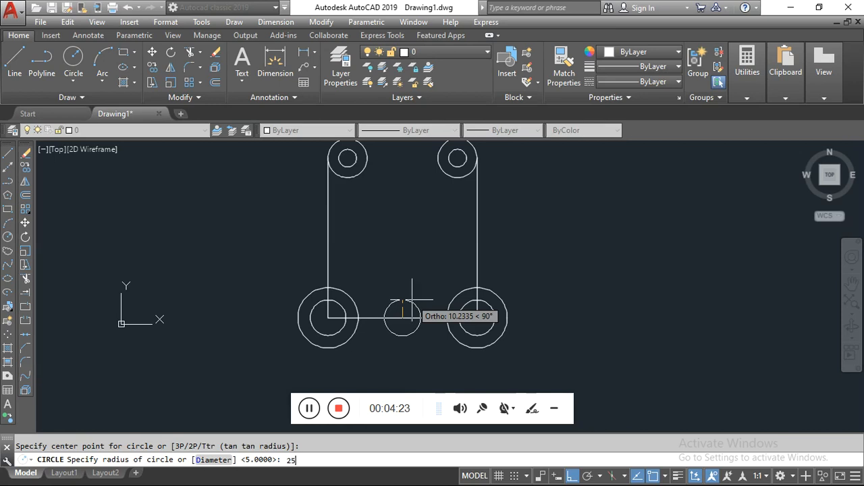
pyautogui.press('Return')
# Erase the horizontal line joining the centres of the two lower pairs of circles.
pyautogui.click(412, 299)
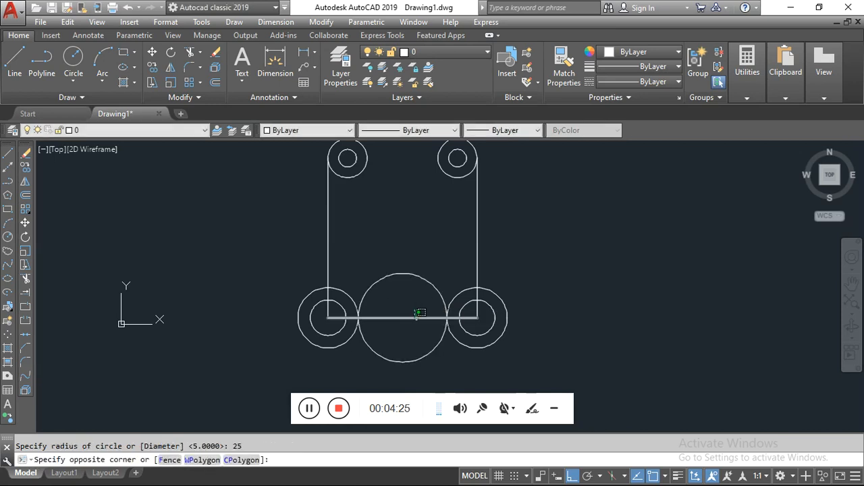
pyautogui.click(405, 331)
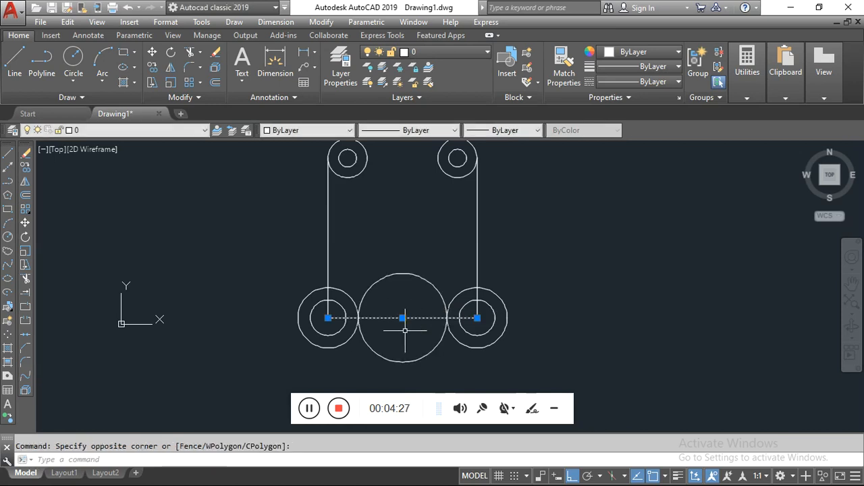
pyautogui.press('Delete')
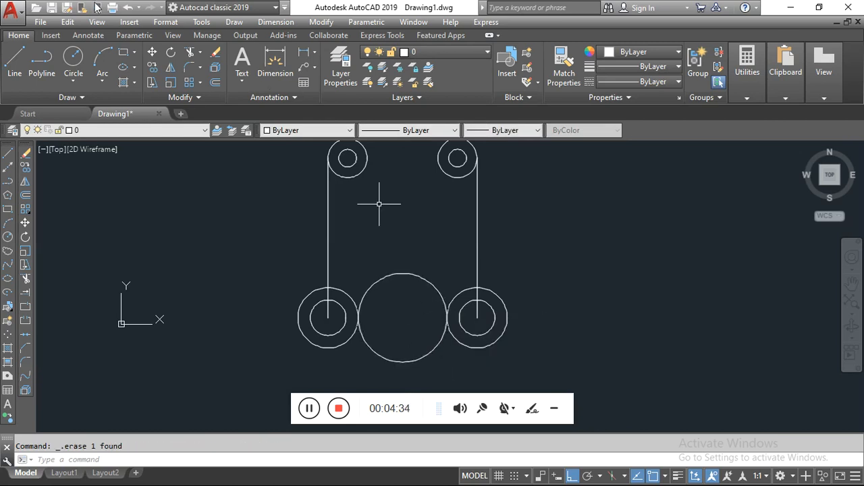
# Draw a tangent-tangent-radius circle of radius 14 touching the lower-left outer circle and the left vertical line on its outer side.
pyautogui.click(75, 86)
pyautogui.click(105, 211)
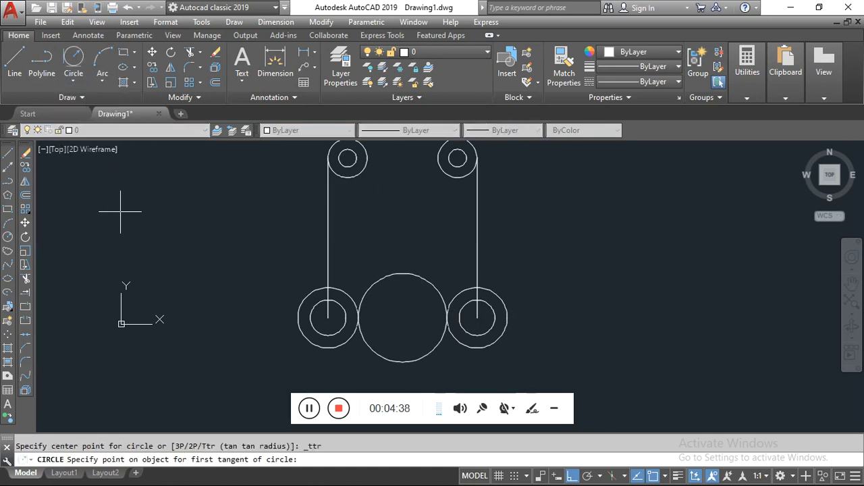
pyautogui.scroll(4, 319, 292)
pyautogui.click(309, 292)
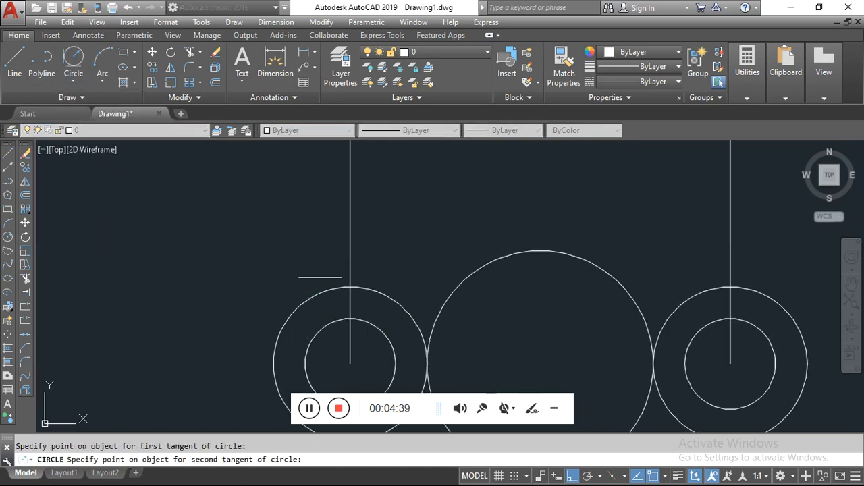
pyautogui.click(349, 243)
pyautogui.write('14')
pyautogui.press('Return')
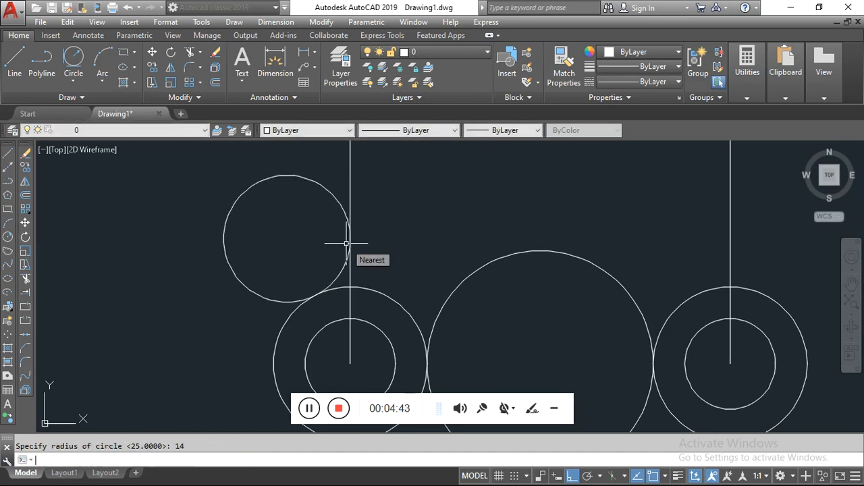
# Draw a tangent-tangent-radius circle of radius 14 touching the lower-right outer circle and the right vertical line on its outer side.
pyautogui.click(73, 61)
pyautogui.click(743, 286)
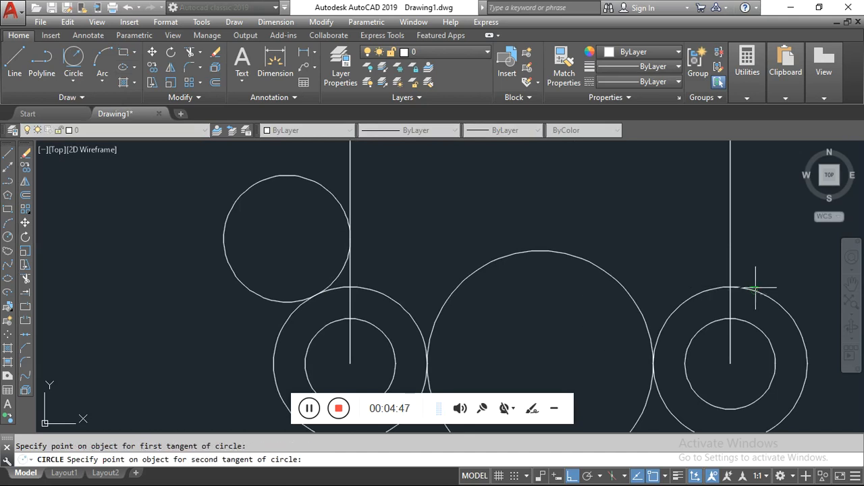
pyautogui.click(731, 252)
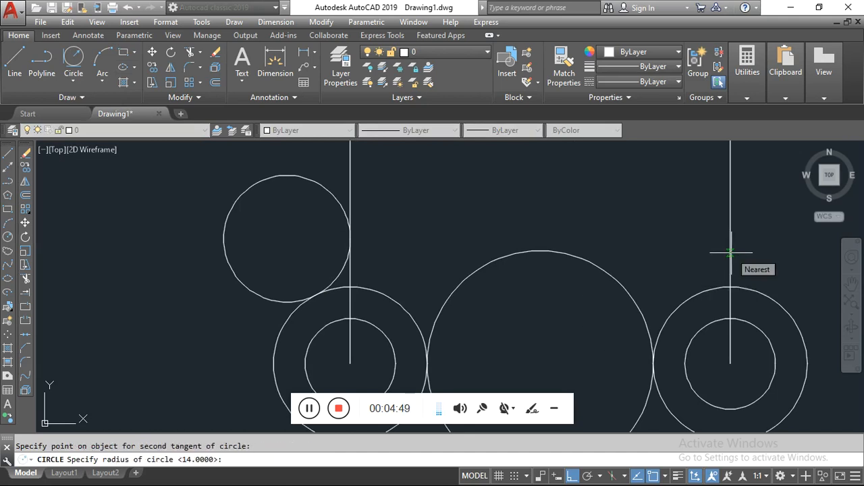
pyautogui.write('14')
pyautogui.press('Return')
# Trim the outer portions of both 14-radius circles, leaving only the fillet arcs between the vertical lines and lower outer circles.
pyautogui.scroll(-4, 457, 257)
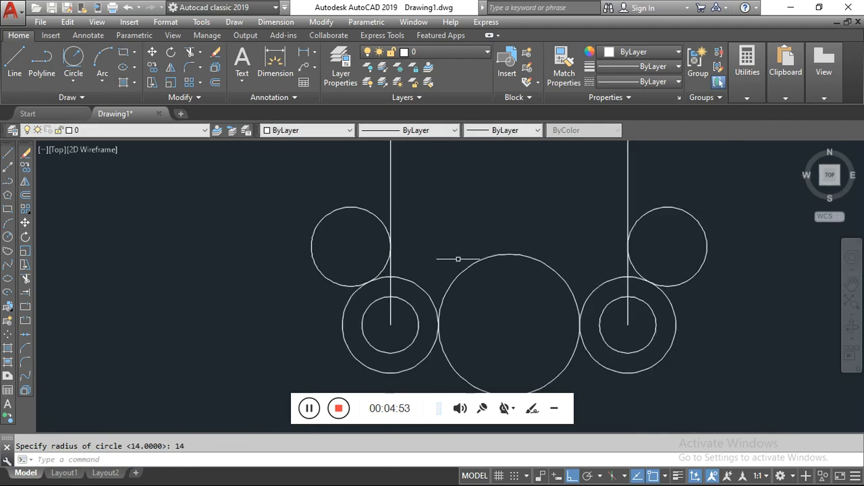
pyautogui.scroll(1, 507, 203)
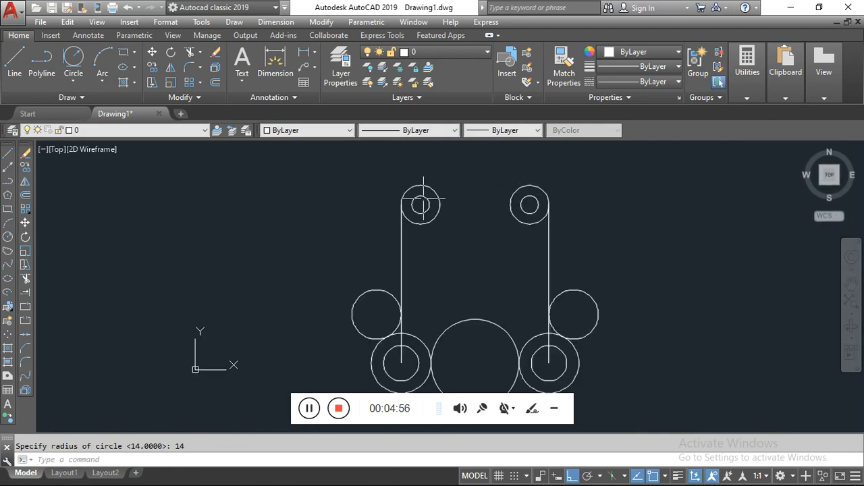
pyautogui.write('t')
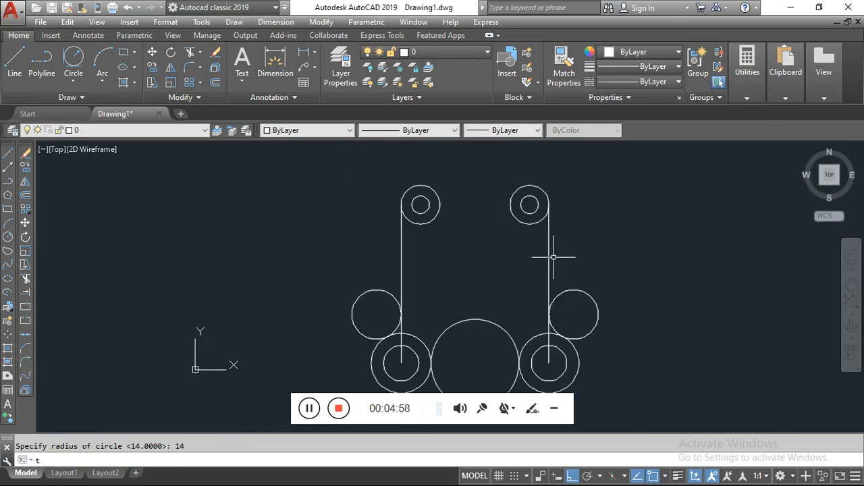
pyautogui.write('r')
pyautogui.press('Return')
pyautogui.press('Return')
pyautogui.click(582, 294)
pyautogui.click(363, 295)
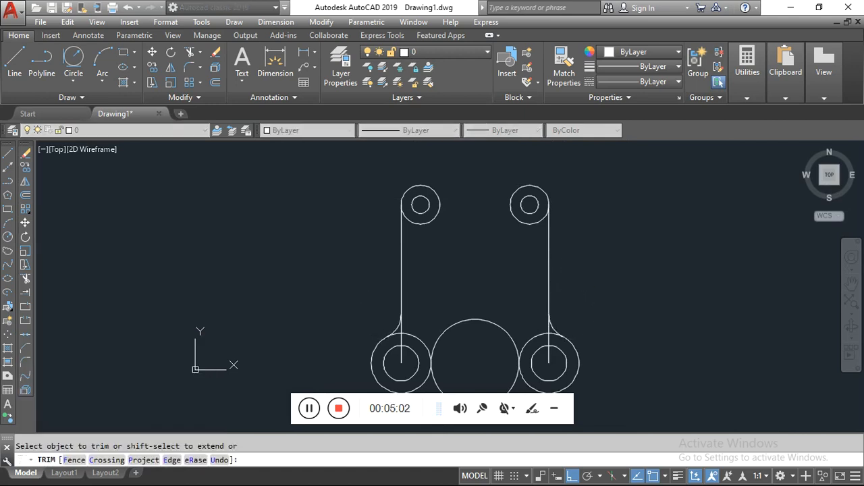
# Trim the left vertical line's end below the fillet and the upper inner arc of the lower-left outer circle.
pyautogui.scroll(5, 403, 351)
pyautogui.click(397, 351)
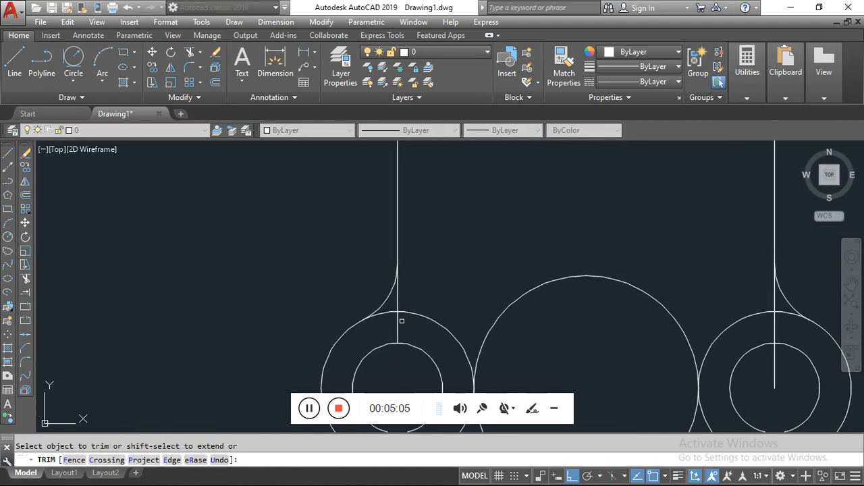
pyautogui.click(398, 327)
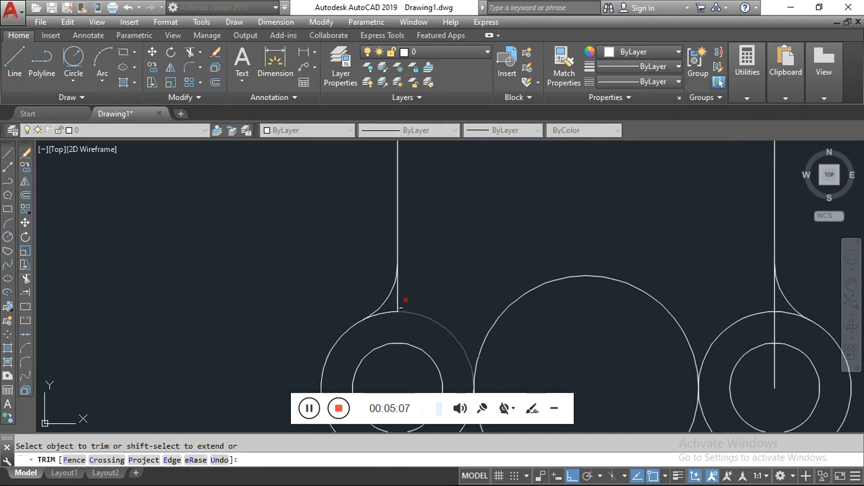
pyautogui.click(423, 315)
# Trim the lower half of the 25-radius circle and the excess line and arc at the lower-right outer circle.
pyautogui.scroll(-4, 487, 263)
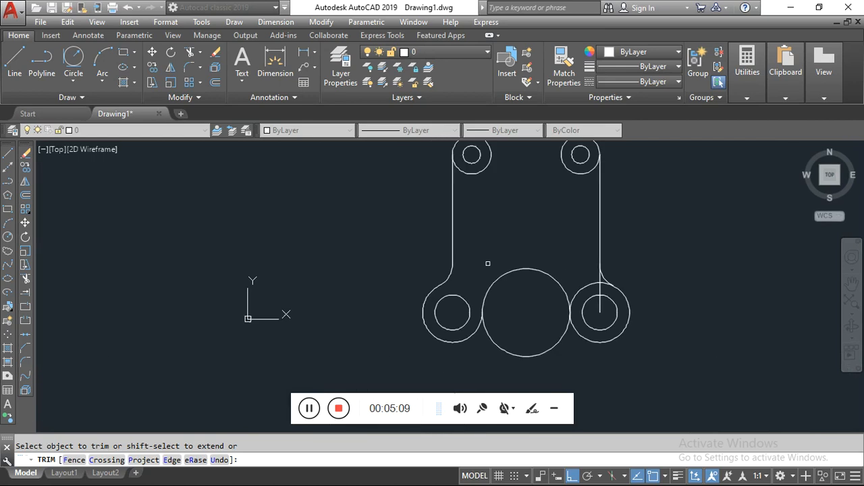
pyautogui.click(520, 351)
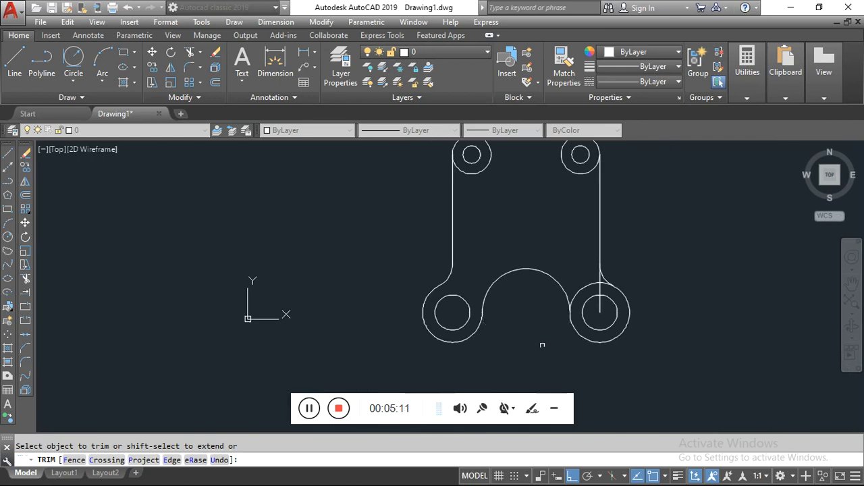
pyautogui.click(597, 285)
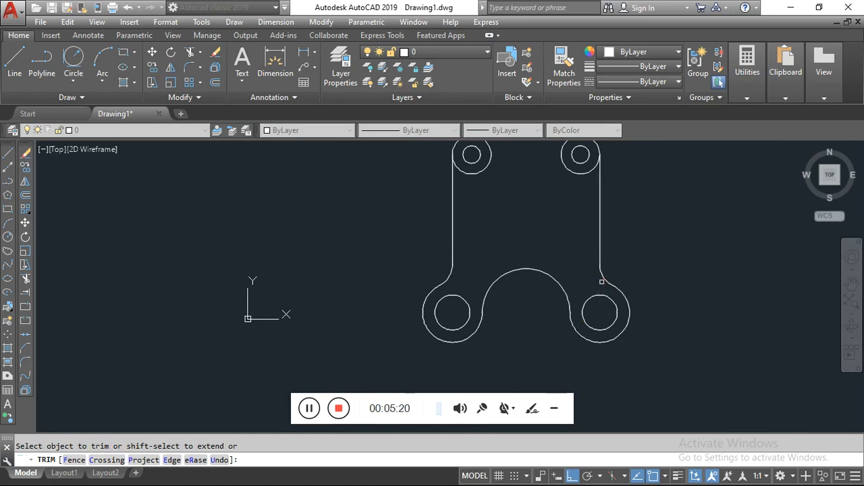
# Draw a tangent-tangent-radius circle of radius 48 touching the upper outer edges of the two upper outer circles.
pyautogui.scroll(-2, 473, 321)
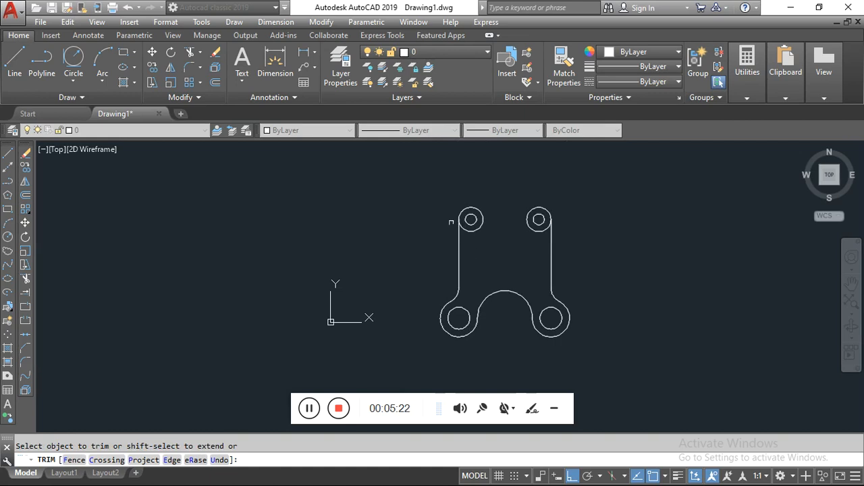
pyautogui.click(69, 62)
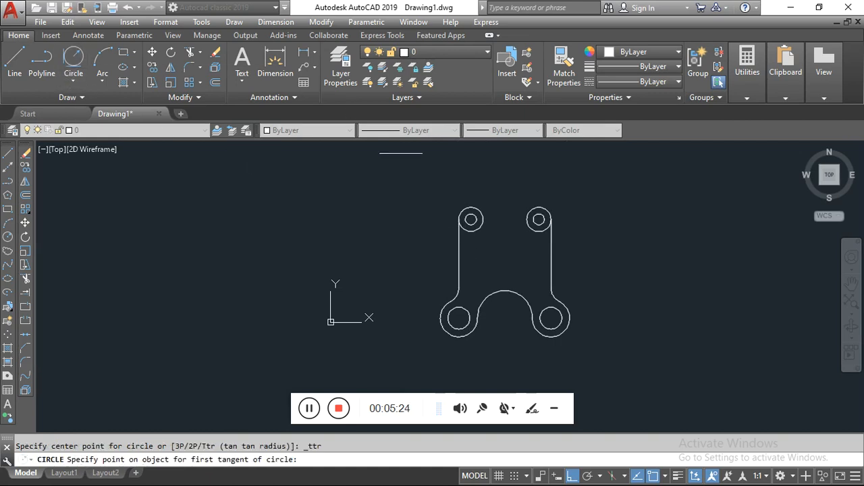
pyautogui.scroll(4, 460, 197)
pyautogui.click(479, 229)
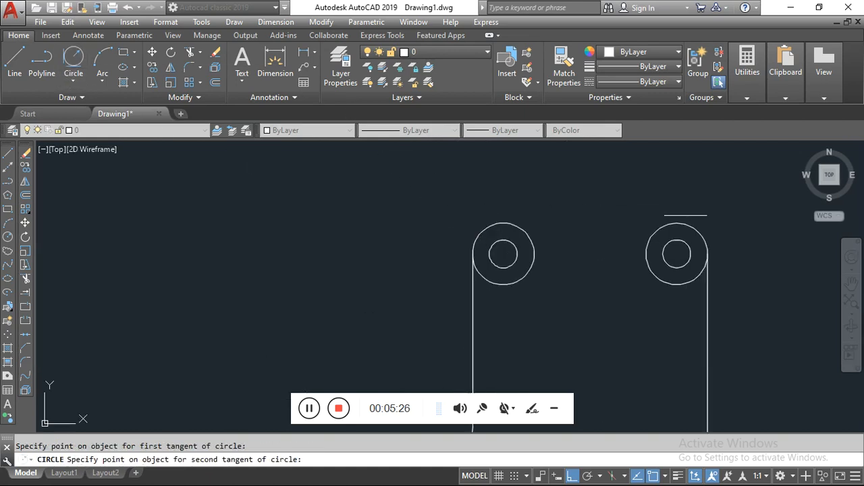
pyautogui.click(688, 226)
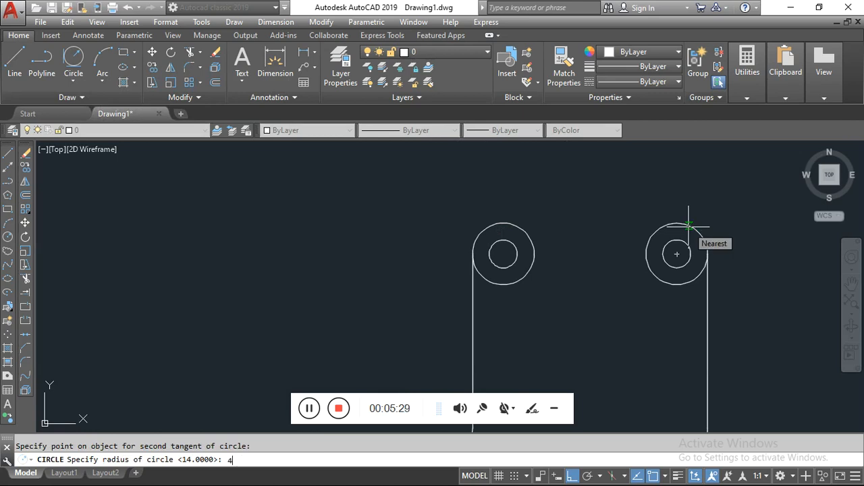
pyautogui.write('48')
pyautogui.press('Return')
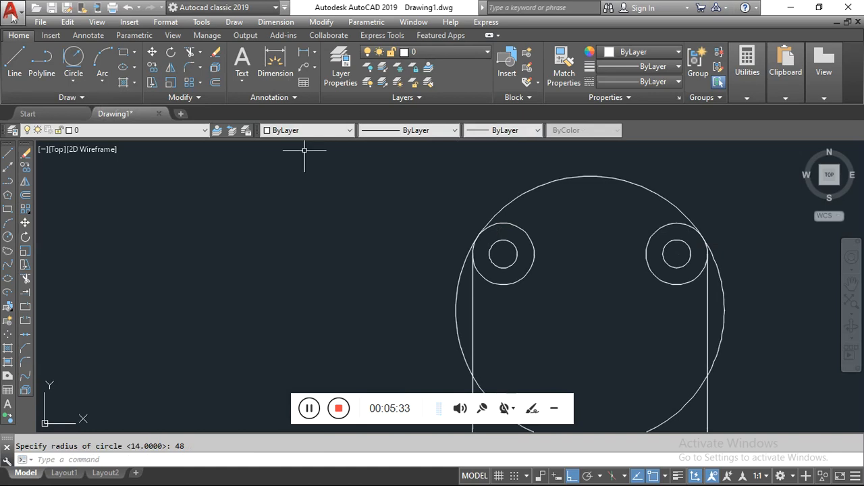
# Draw a tangent-tangent-radius circle of radius 50 touching the lower inner edges of the two upper outer circles.
pyautogui.click(73, 61)
pyautogui.scroll(2, 517, 302)
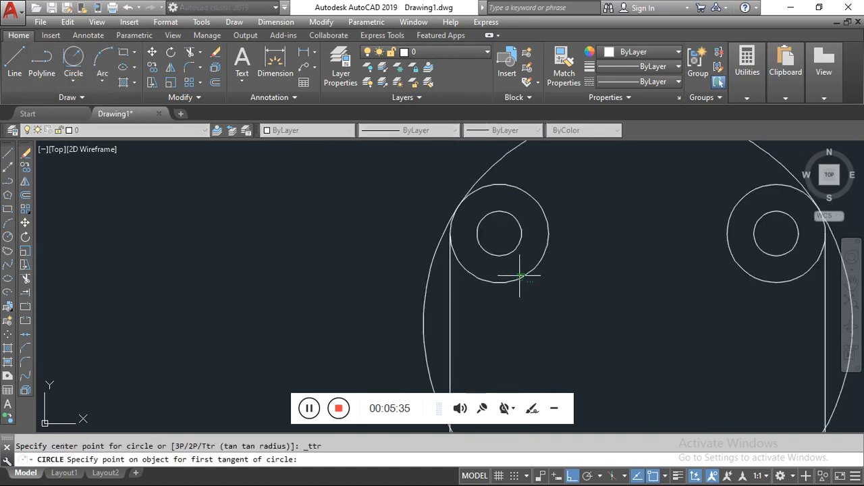
pyautogui.click(518, 276)
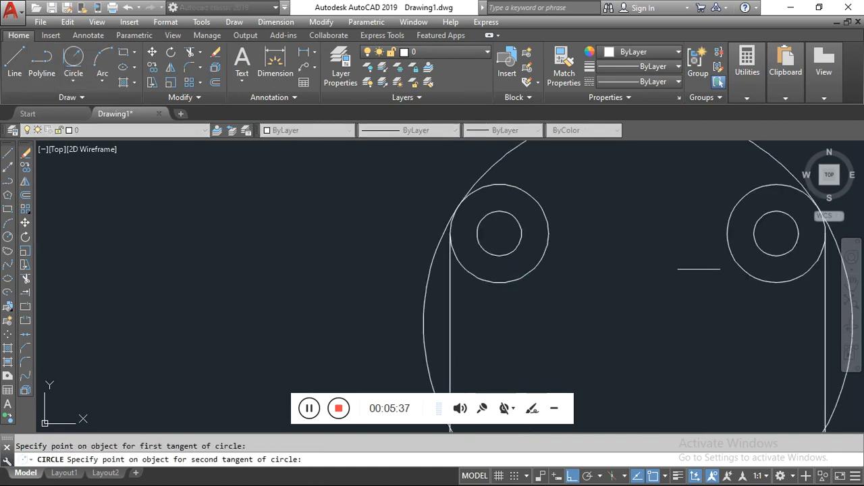
pyautogui.click(730, 262)
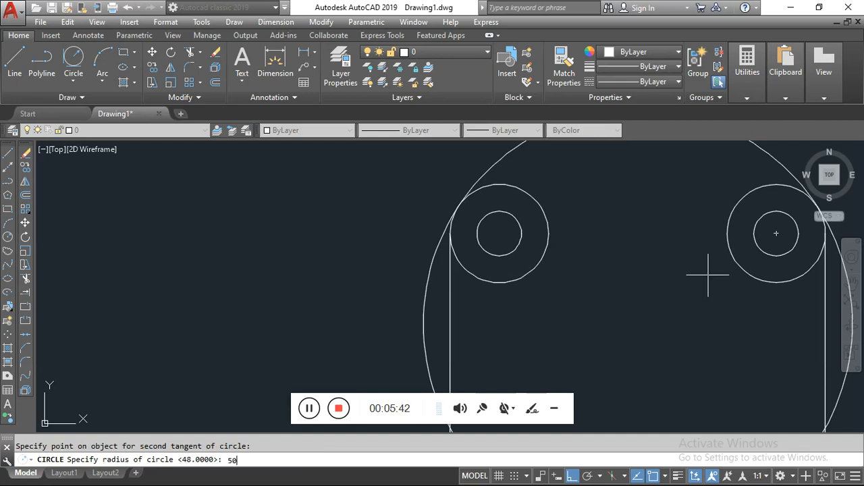
pyautogui.write('50')
pyautogui.press('Return')
pyautogui.scroll(-3, 559, 222)
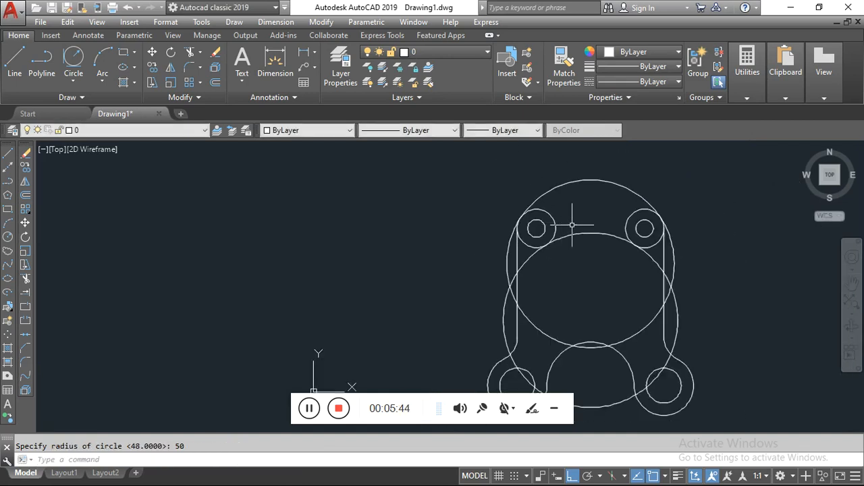
# Trim the side arcs of the 48- and 50-radius circles just below their tangent points on the upper outer circles.
pyautogui.write('tr')
pyautogui.press('Return')
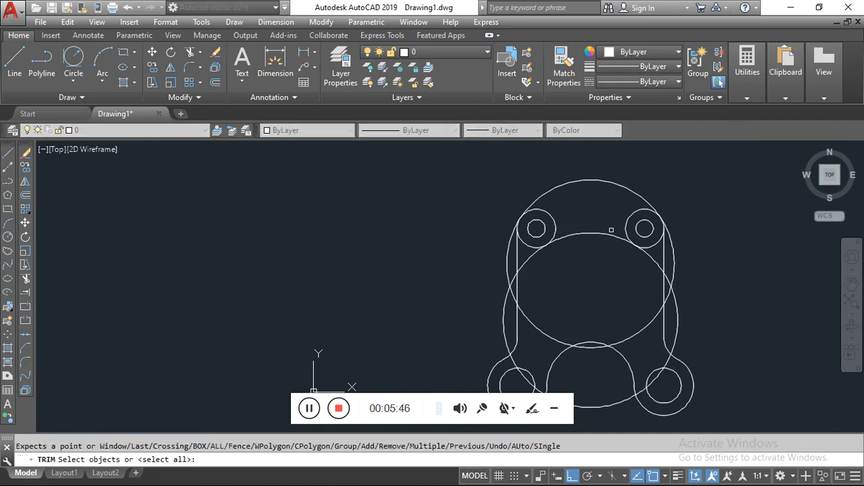
pyautogui.scroll(-2, 627, 218)
pyautogui.press('Return')
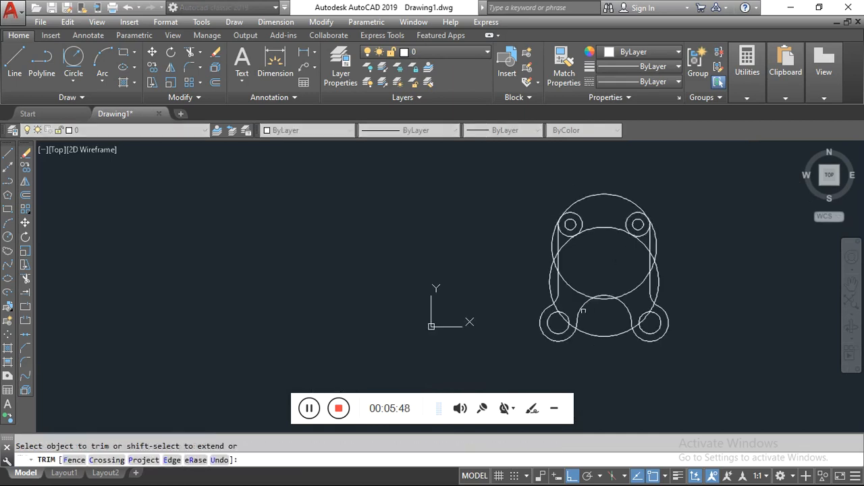
pyautogui.scroll(2, 577, 297)
pyautogui.click(538, 205)
pyautogui.click(705, 218)
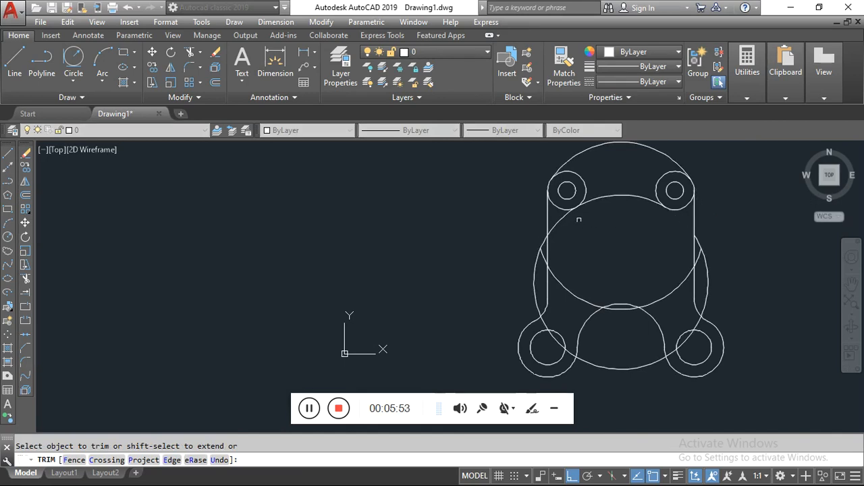
pyautogui.click(565, 218)
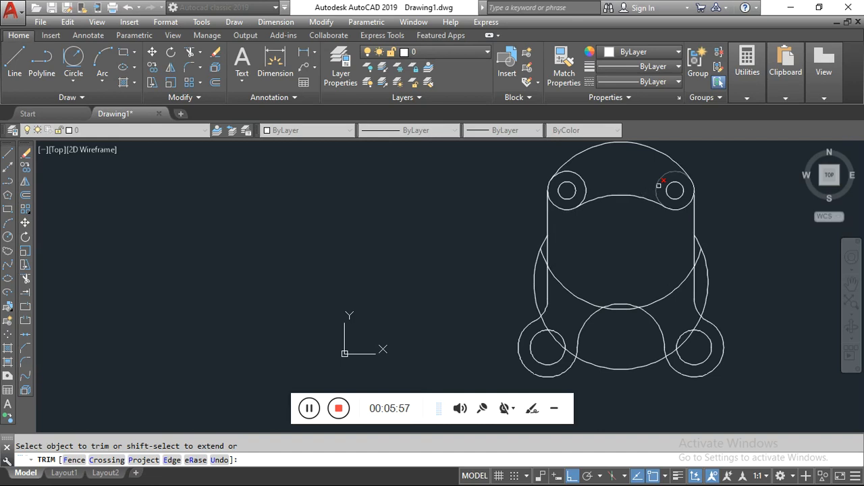
pyautogui.rightClick(618, 236)
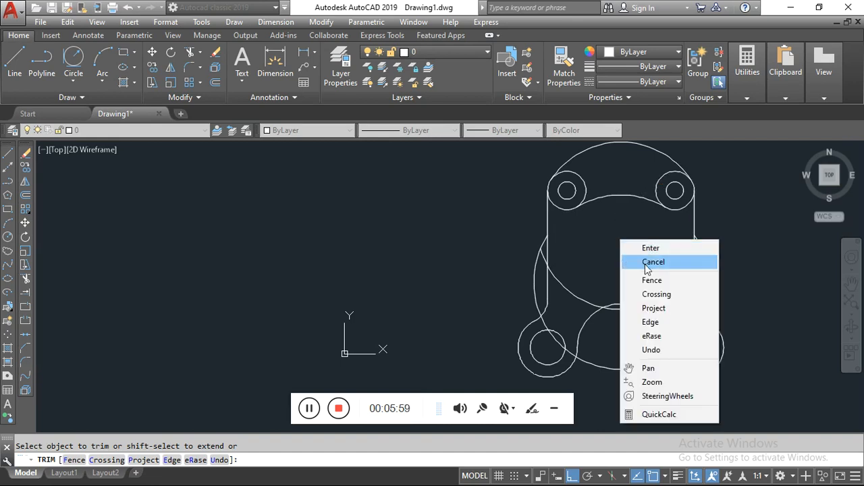
pyautogui.click(643, 264)
# Erase the two leftover lower arcs of the 48- and 50-radius circles.
pyautogui.click(598, 305)
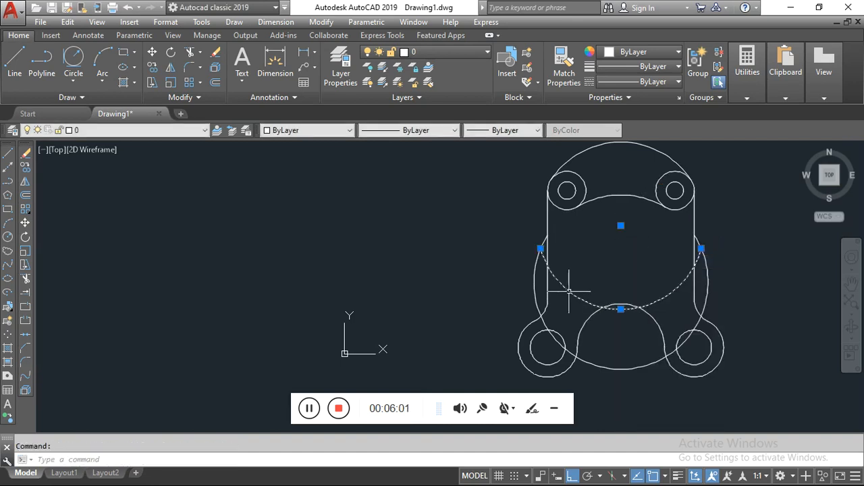
pyautogui.click(545, 322)
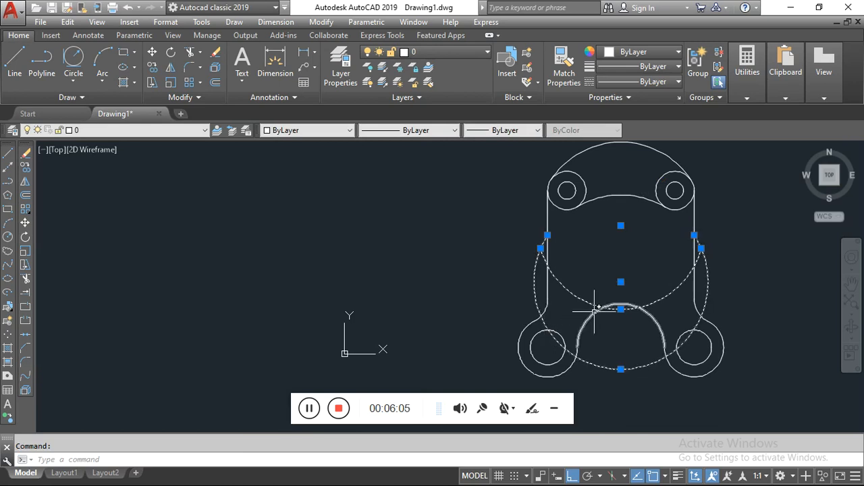
pyautogui.press('Delete')
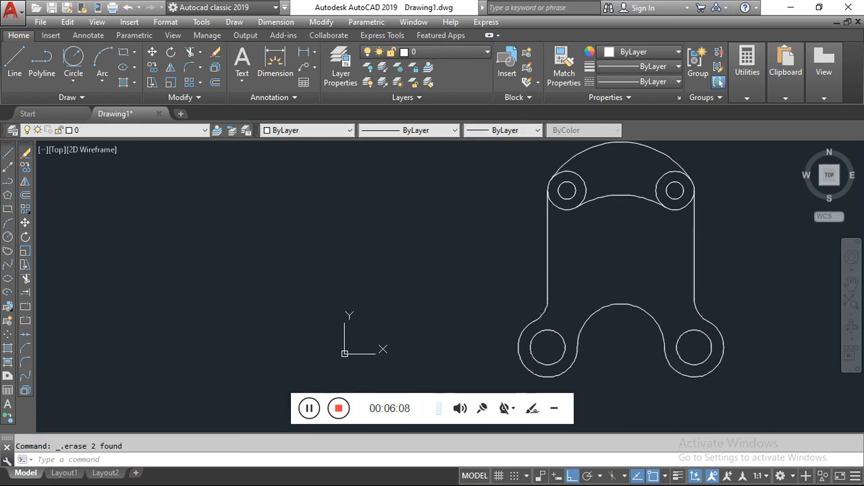
# Draw a line joining the two upper circle centres and a vertical line 48 long downward from its midpoint.
pyautogui.click(14, 61)
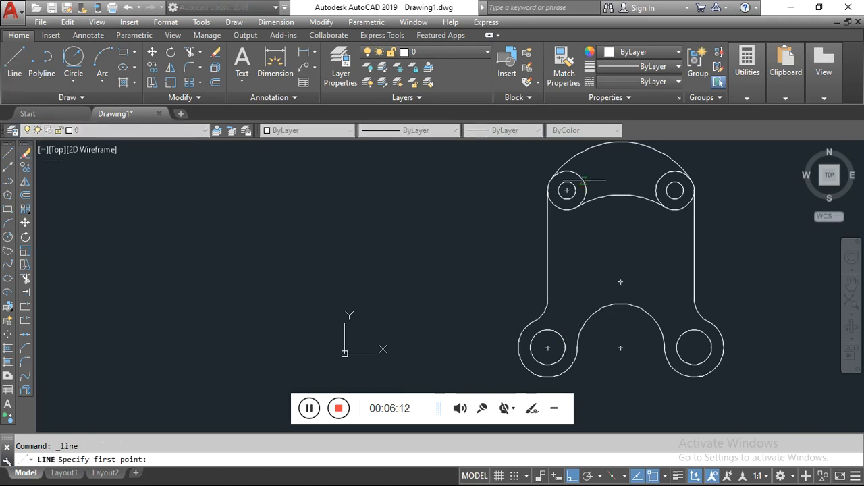
pyautogui.click(567, 190)
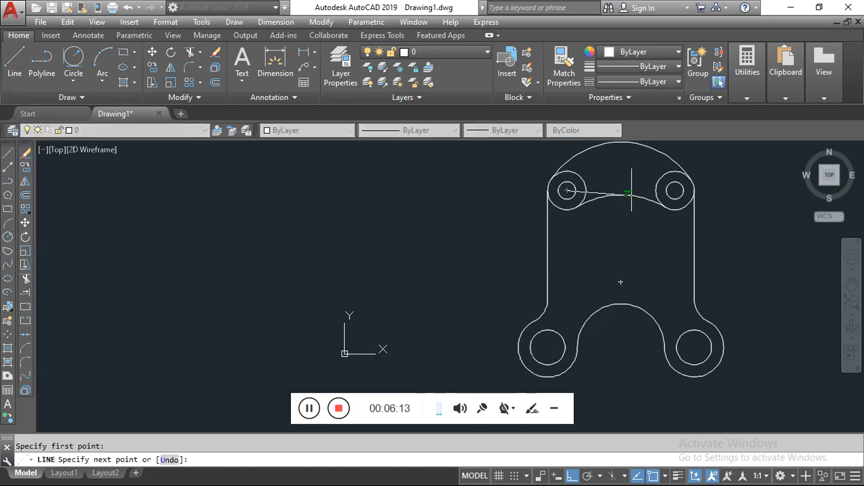
pyautogui.click(674, 190)
pyautogui.press('Return')
pyautogui.press('Return')
pyautogui.click(621, 191)
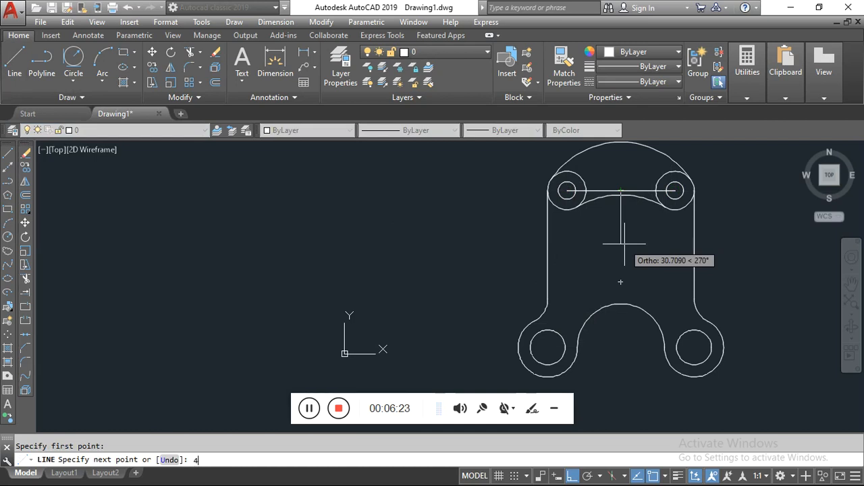
pyautogui.press('Return')
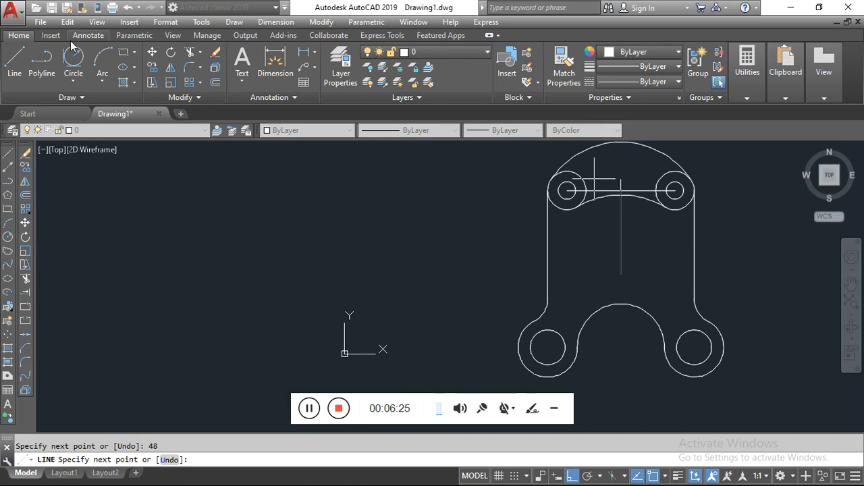
# Draw a circle of diameter 28 centred on the lower end of the vertical construction line.
pyautogui.click(73, 84)
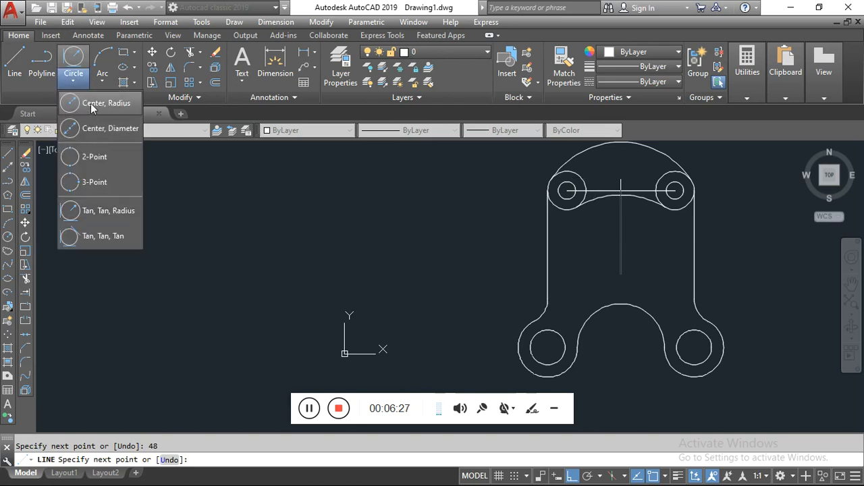
pyautogui.click(90, 104)
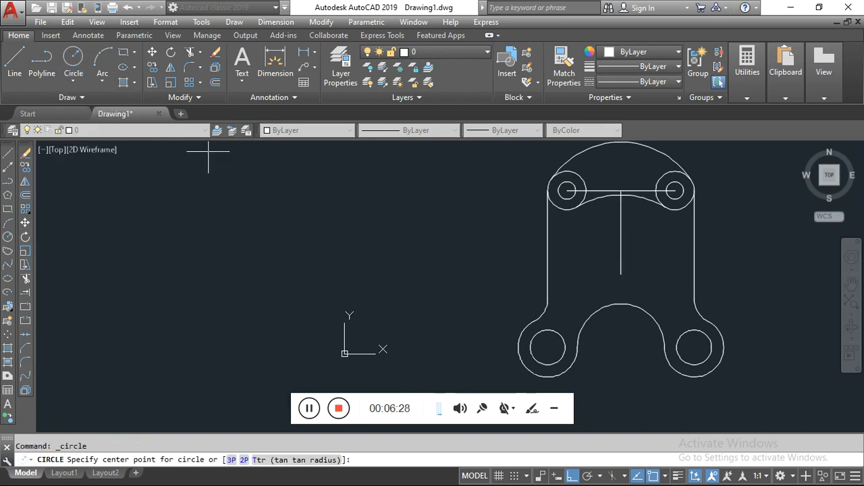
pyautogui.click(621, 273)
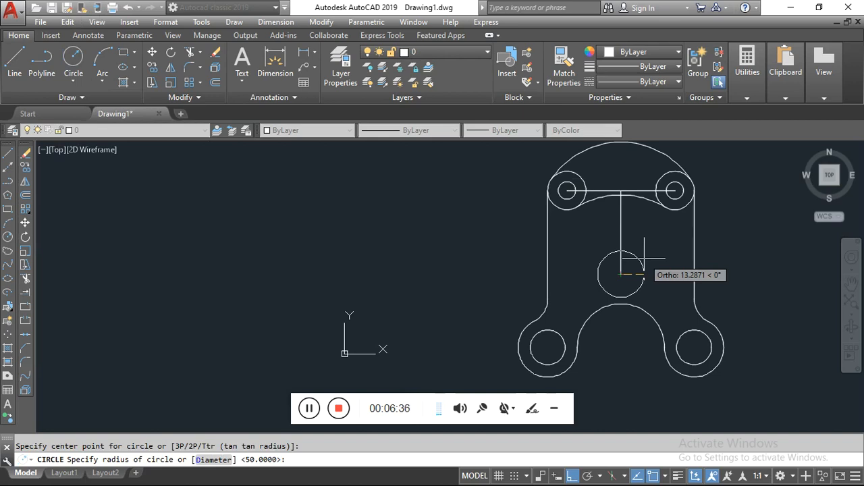
pyautogui.write('d')
pyautogui.press('Return')
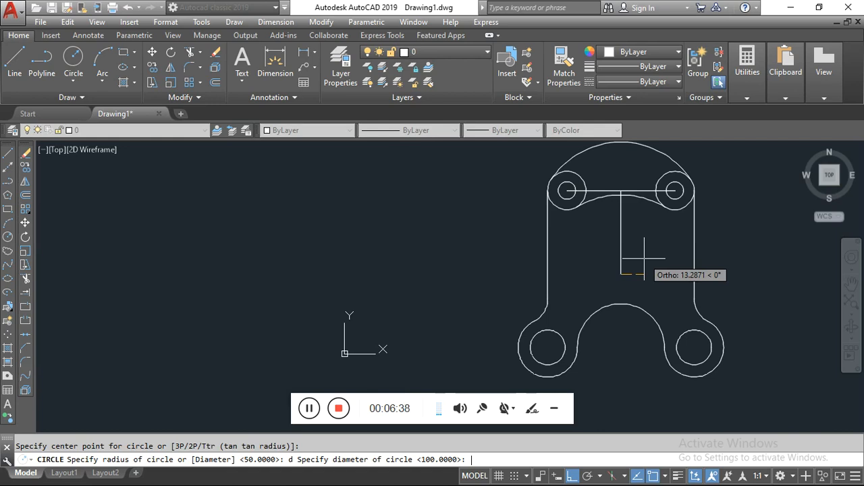
pyautogui.write('28')
pyautogui.press('Return')
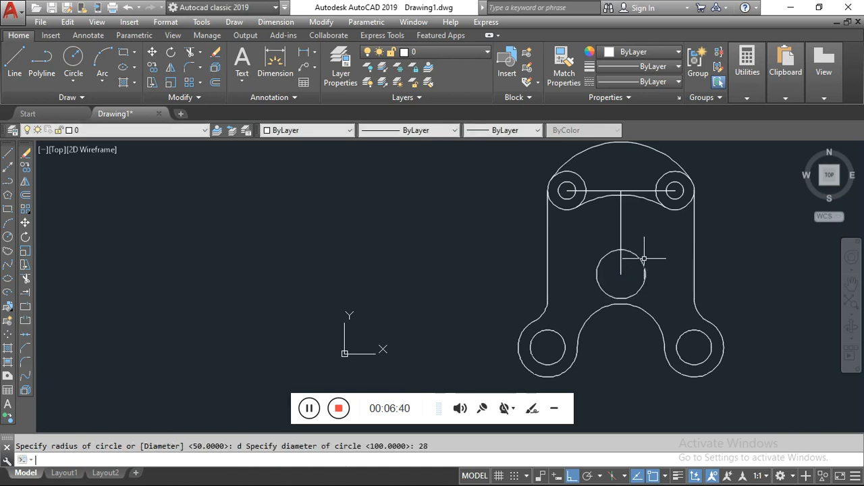
# Draw a circle of radius 42 concentric with the 28-diameter circle.
pyautogui.click(79, 55)
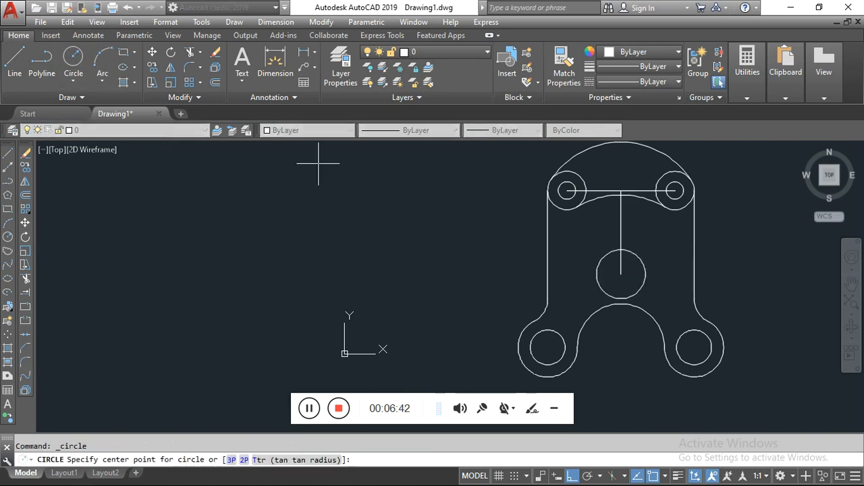
pyautogui.click(621, 275)
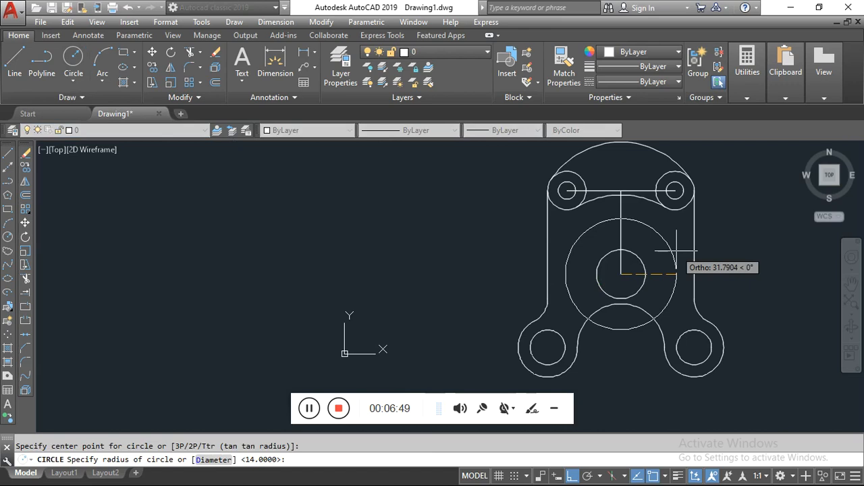
pyautogui.press('Return')
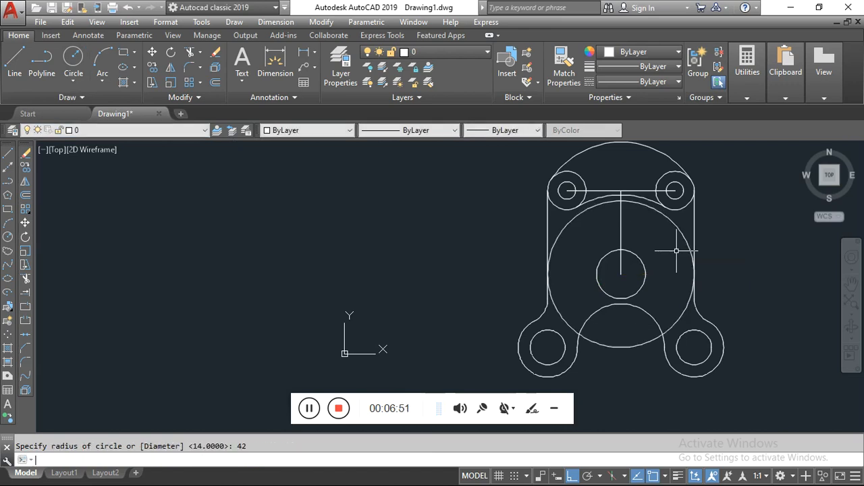
# Trim the lower side arcs of the 42-radius circle between the vertical lines and the bottom cutout arc.
pyautogui.write('TR')
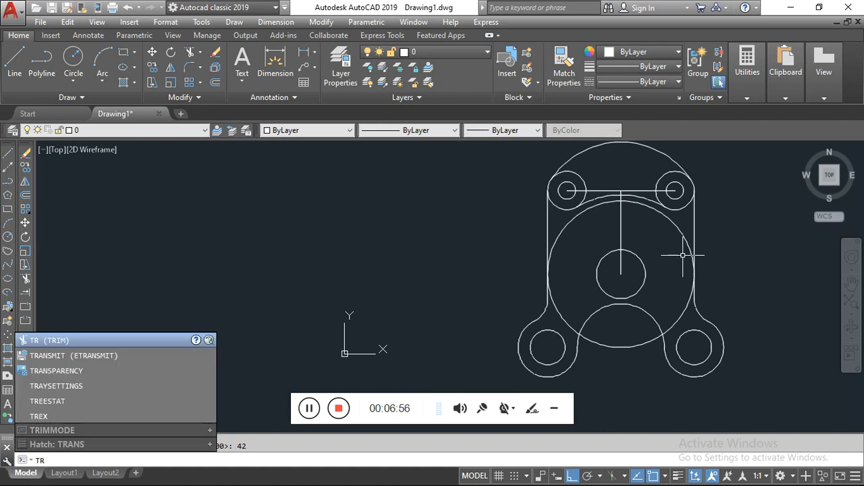
pyautogui.press('Return')
pyautogui.press('Return')
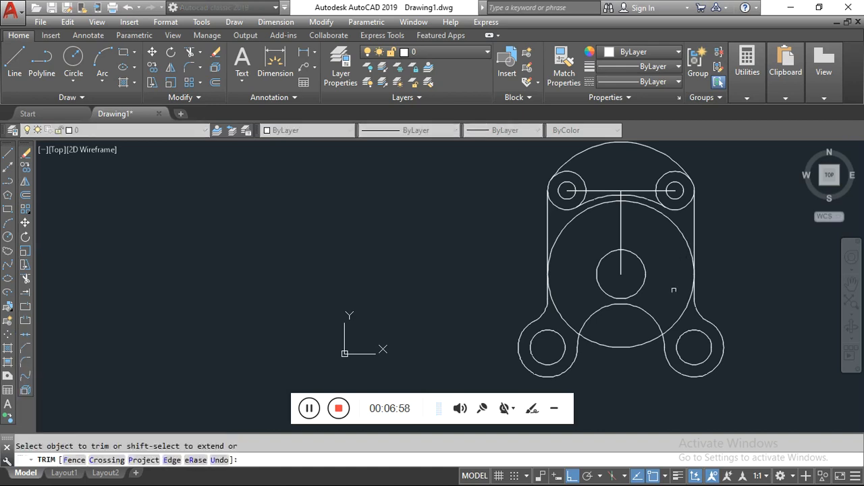
pyautogui.moveTo(687, 312); pyautogui.dragTo(676, 307)
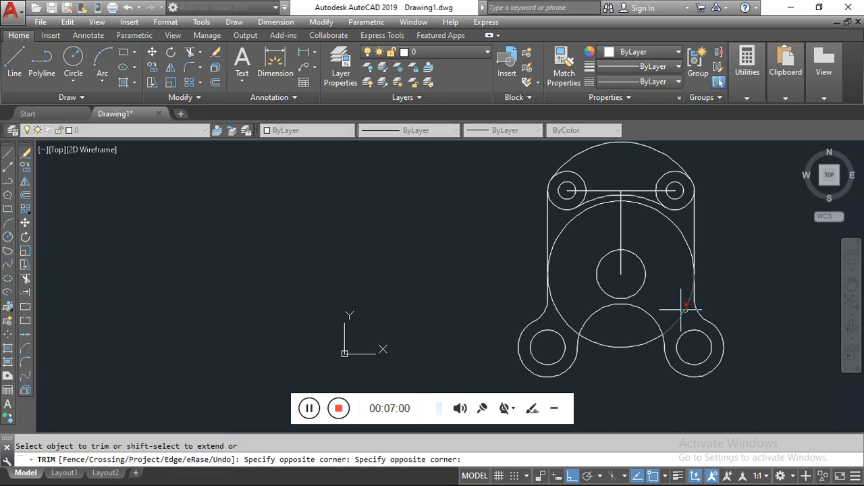
pyautogui.click(553, 302)
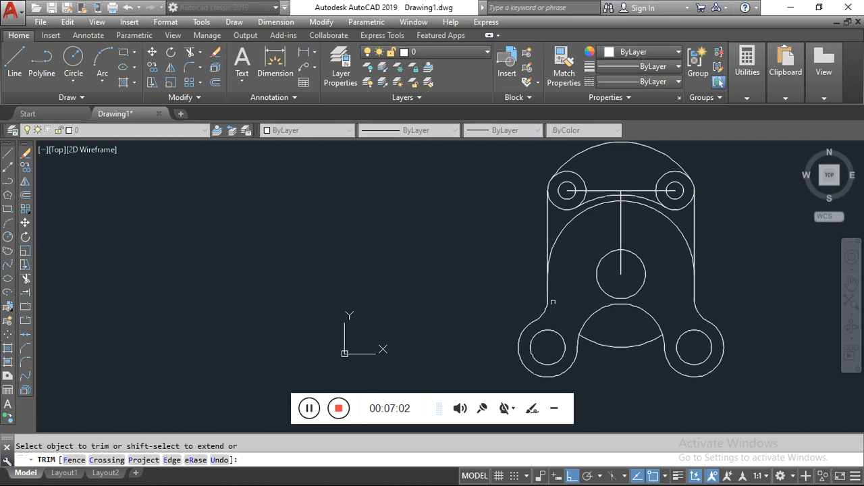
pyautogui.press('Escape')
# Erase the leftover arc inside the bottom cutout together with the vertical and horizontal construction lines.
pyautogui.click(619, 358)
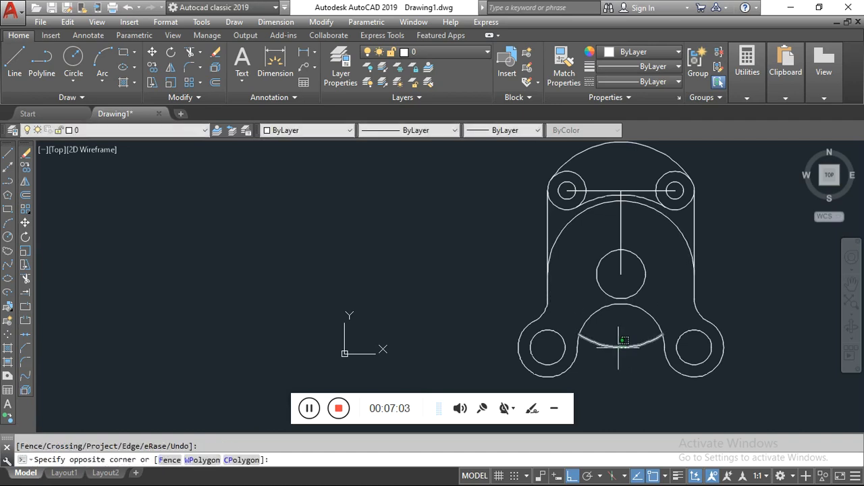
pyautogui.click(618, 334)
pyautogui.click(620, 233)
pyautogui.scroll(3, 618, 213)
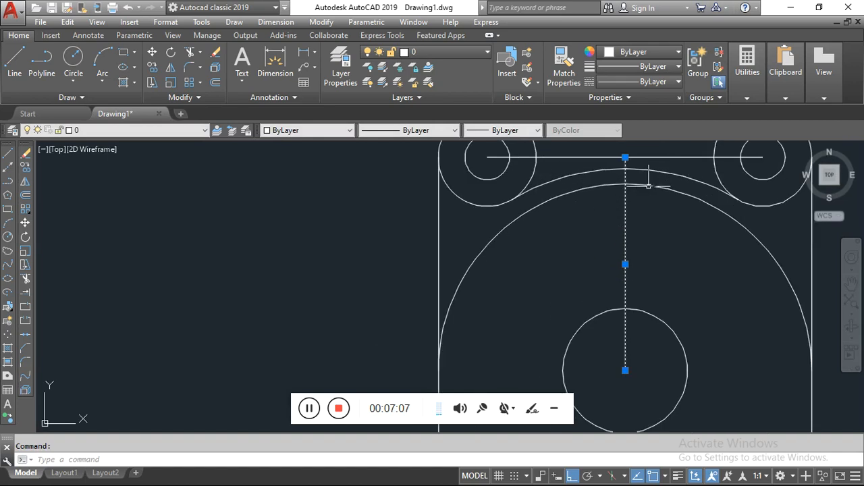
pyautogui.click(674, 157)
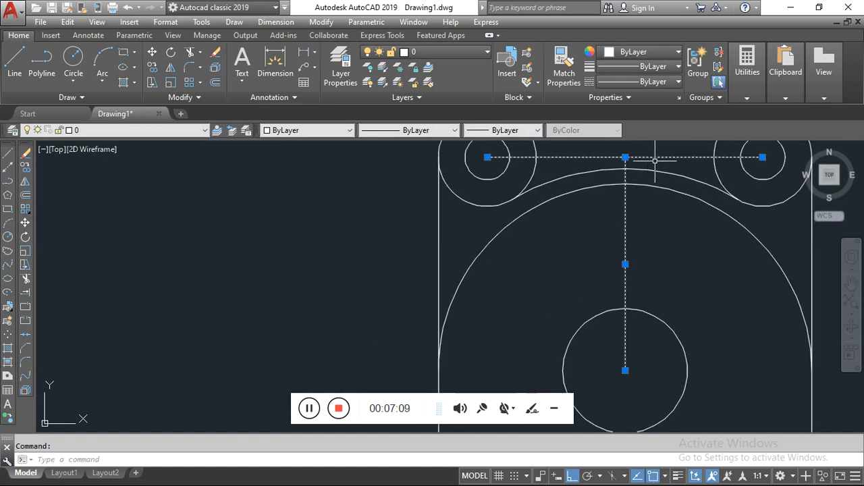
pyautogui.press('Delete')
pyautogui.scroll(-5, 658, 166)
pyautogui.scroll(2, 708, 194)
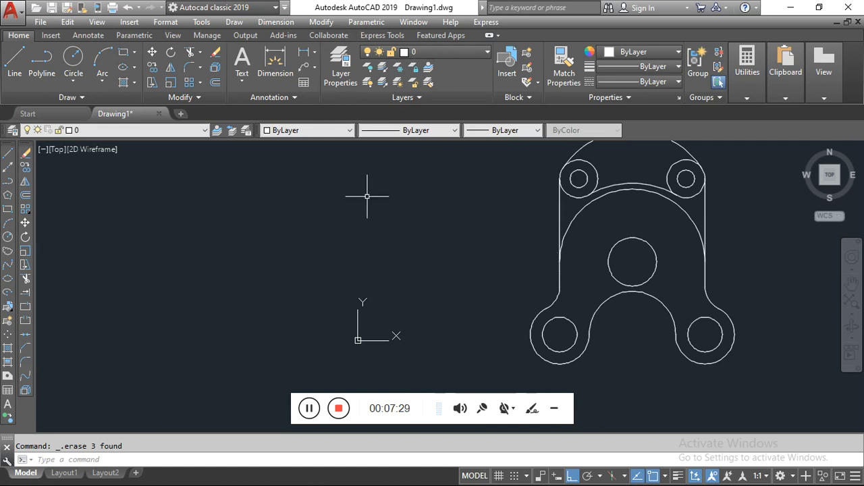
# Draw a circle of radius 5 in the empty area to the right of the finished bracket.
pyautogui.scroll(-4, 296, 247)
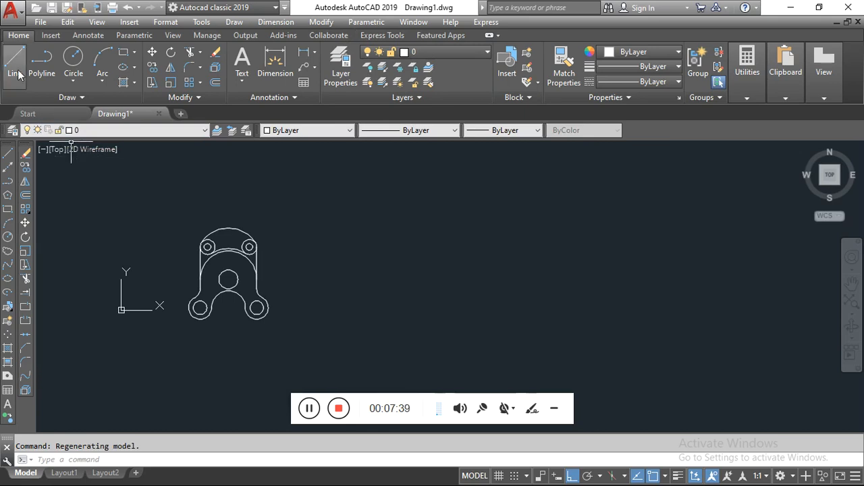
pyautogui.click(71, 61)
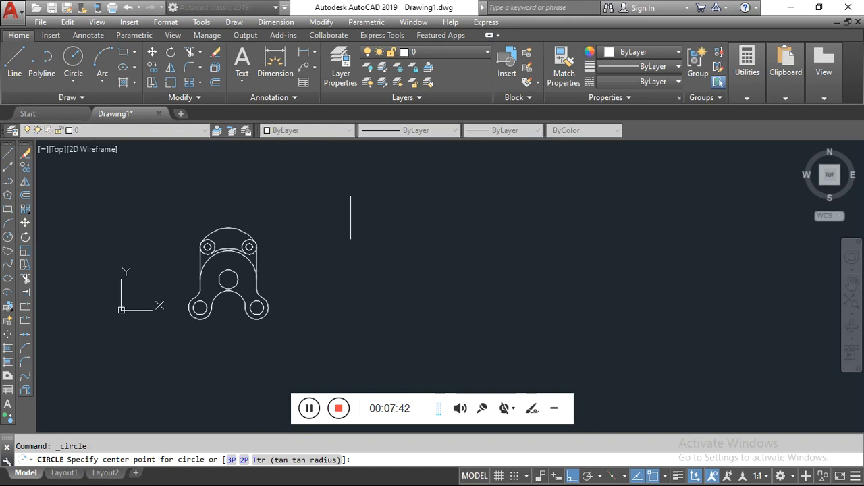
pyautogui.click(443, 241)
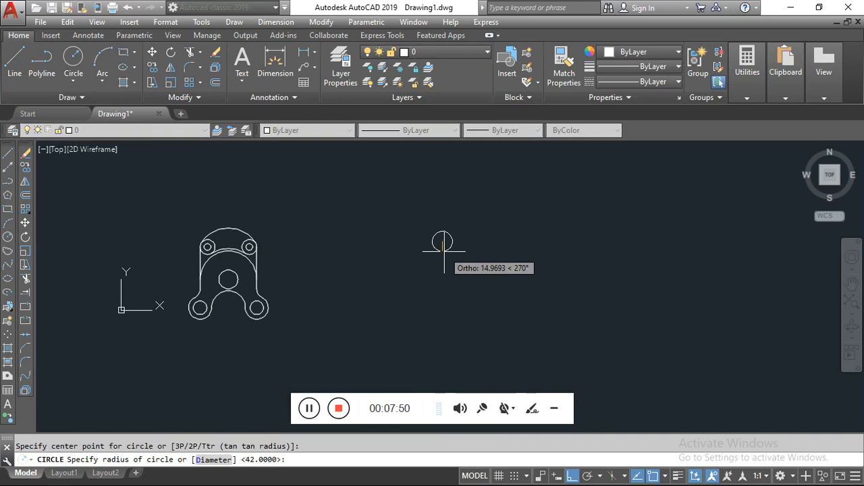
pyautogui.press('Return')
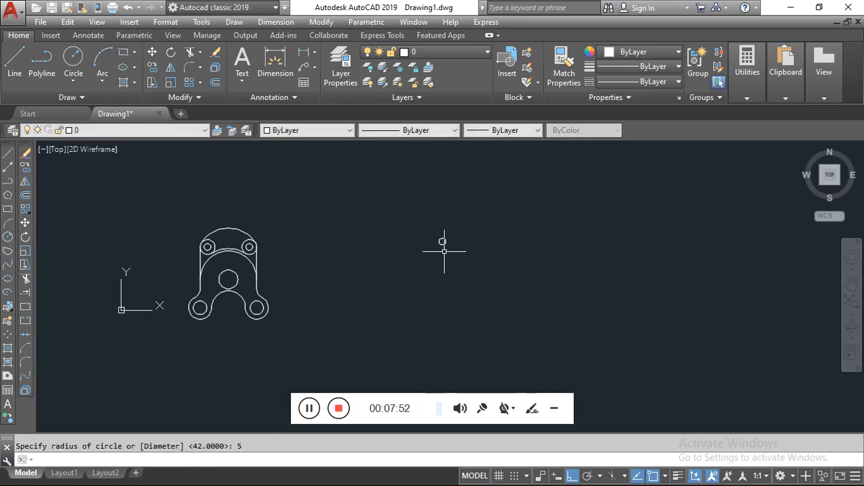
# Draw a circle of radius 10 concentric with the radius 5 circle.
pyautogui.press('Return')
pyautogui.scroll(5, 442, 236)
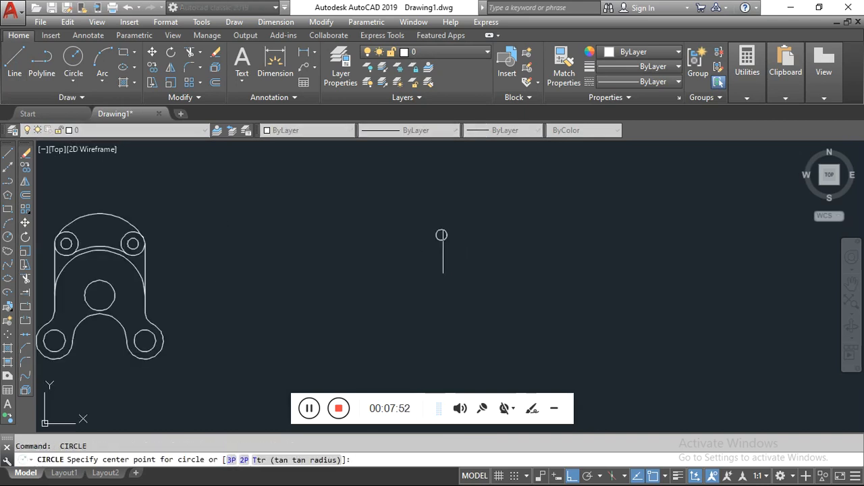
pyautogui.click(440, 224)
pyautogui.write('10')
pyautogui.press('Return')
# Copy the two concentric circles straight down from their centre at distances of 52 and 26.
pyautogui.click(493, 206)
pyautogui.click(403, 250)
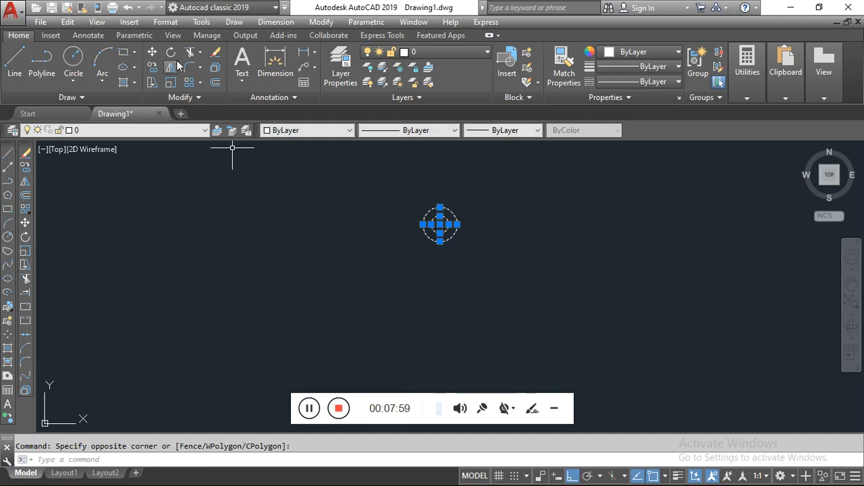
pyautogui.click(154, 70)
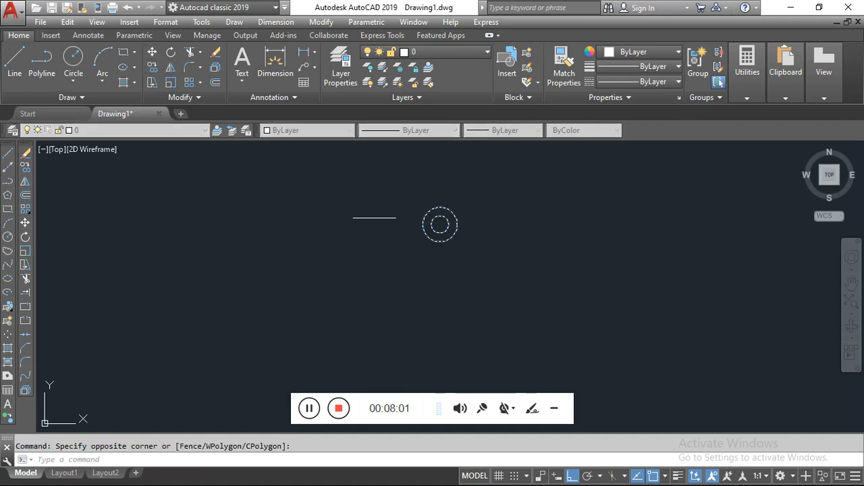
pyautogui.click(439, 225)
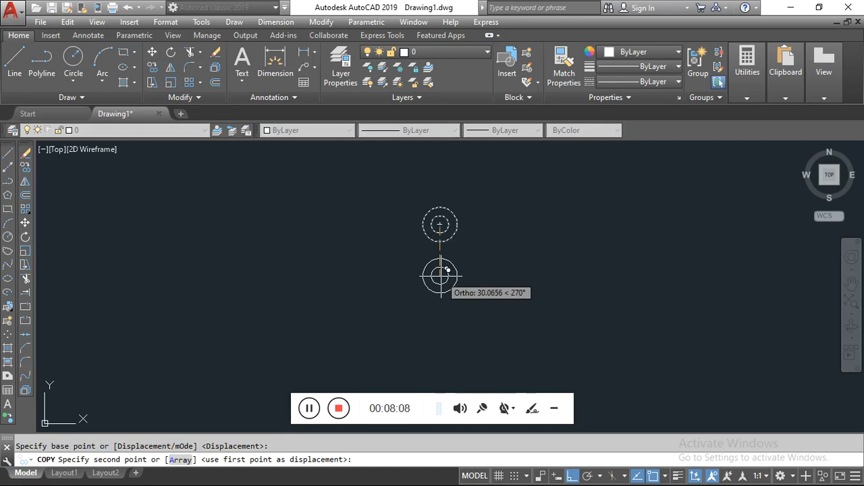
pyautogui.write('52')
pyautogui.press('Return')
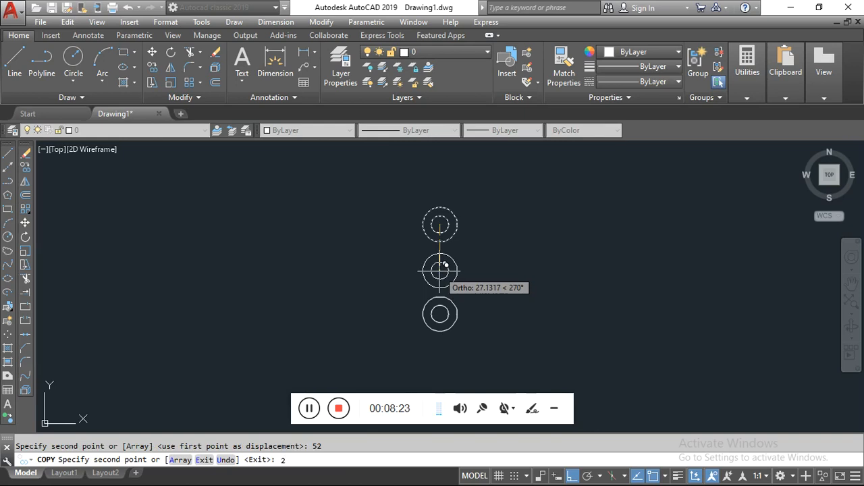
pyautogui.press('Return')
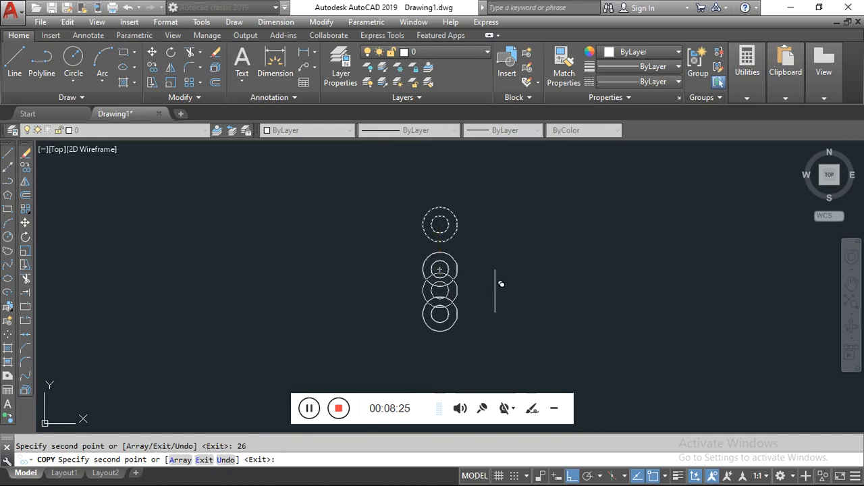
# Draw a circle of radius 4 at the centre of the middle pair of concentric circles.
pyautogui.click(74, 60)
pyautogui.scroll(3, 415, 266)
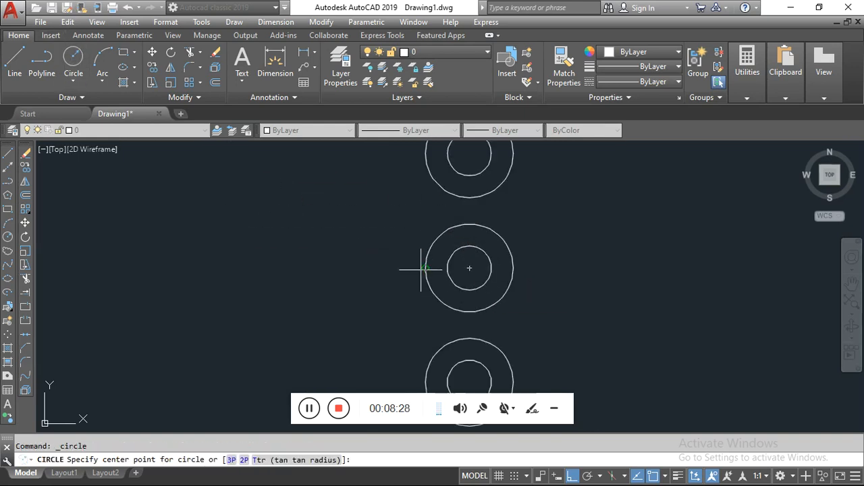
pyautogui.click(470, 268)
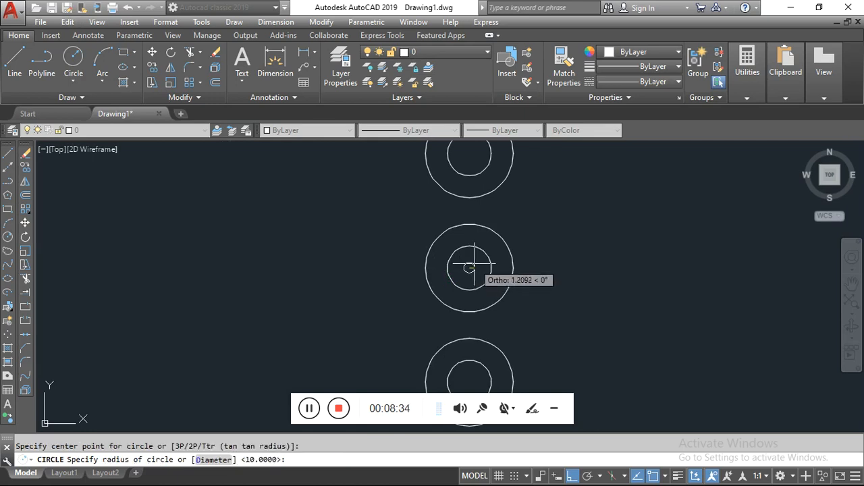
pyautogui.write('4')
pyautogui.press('Return')
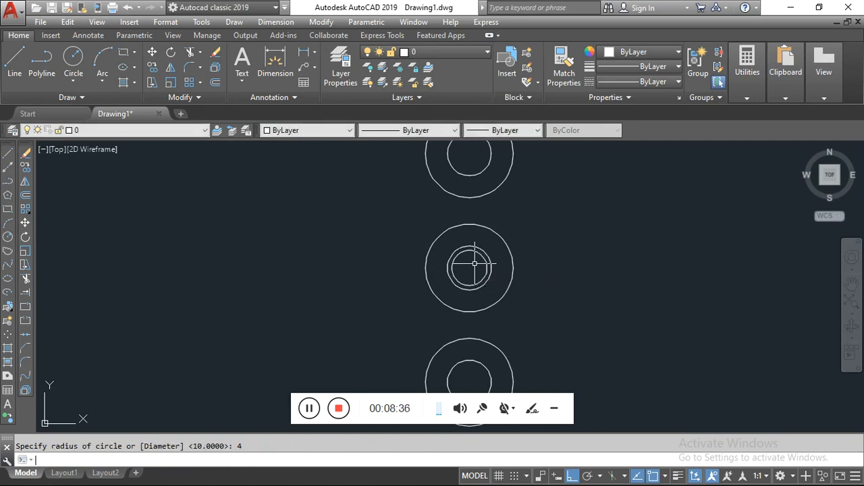
# Move the middle pair's radius 5 and radius 10 circles 68 to the right, leaving the radius 4 circle in place.
pyautogui.click(523, 235)
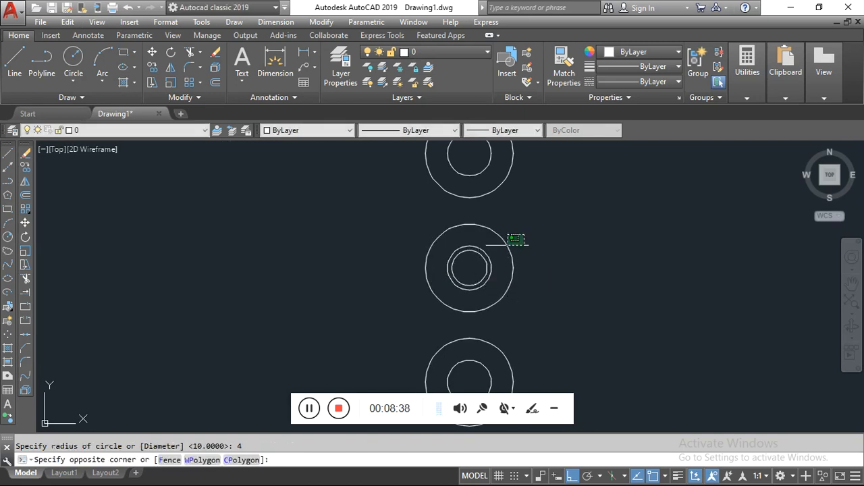
pyautogui.click(489, 264)
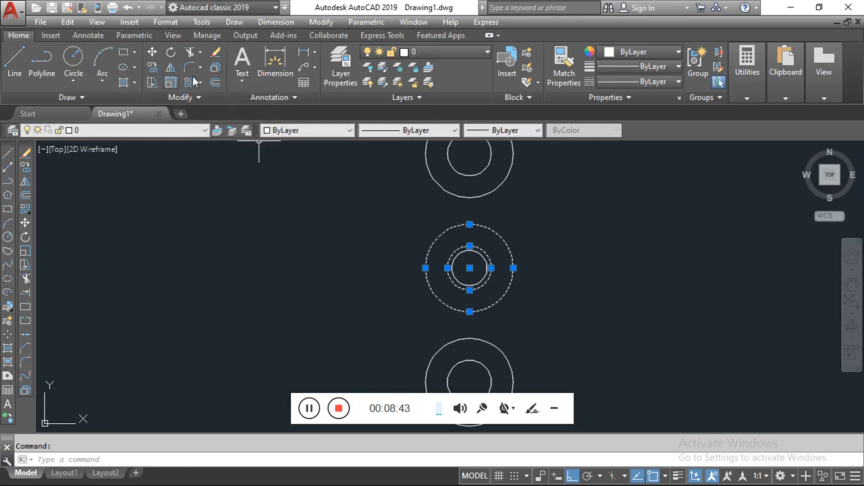
pyautogui.click(154, 53)
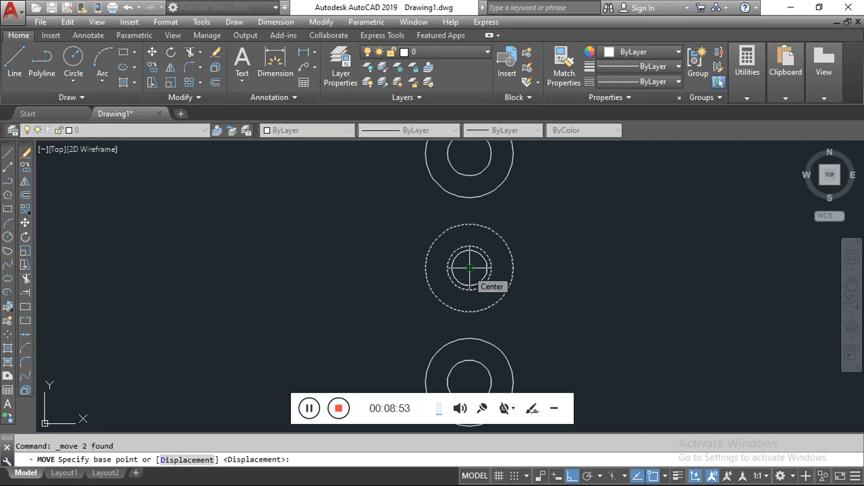
pyautogui.click(469, 269)
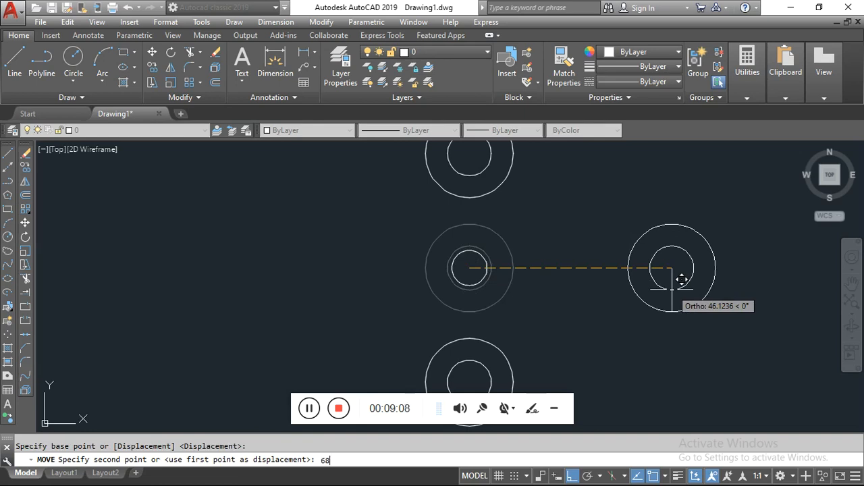
pyautogui.press('Return')
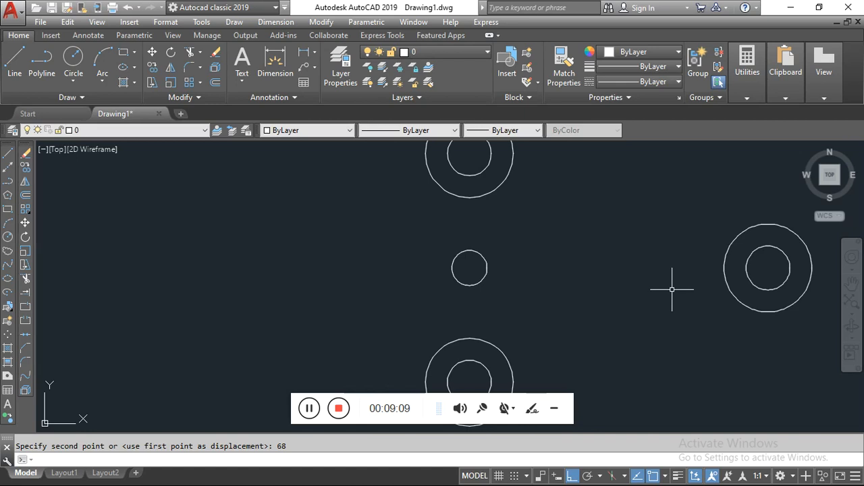
# Draw two consecutive horizontal line segments, each 26 long, rightward from the centre of the radius 4 circle.
pyautogui.scroll(-2, 656, 247)
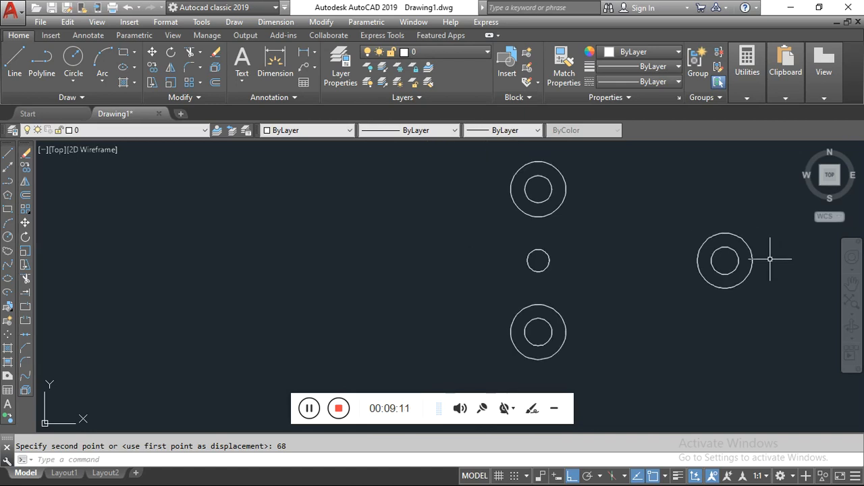
pyautogui.click(23, 58)
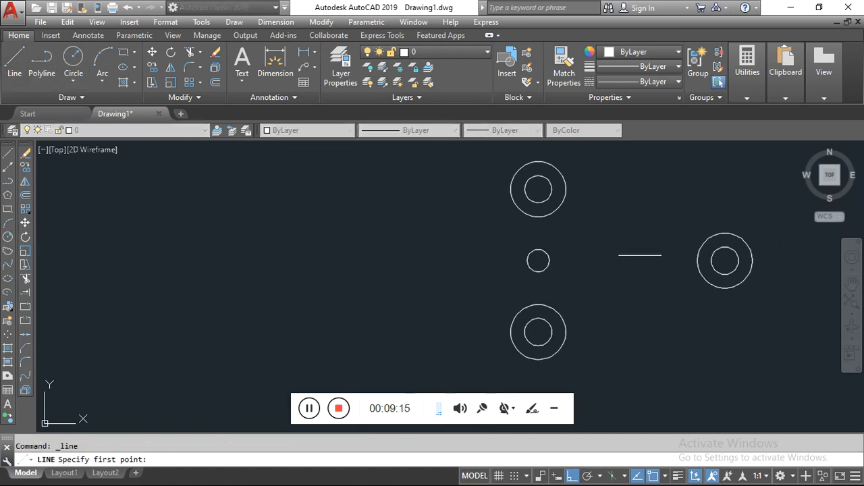
pyautogui.click(539, 260)
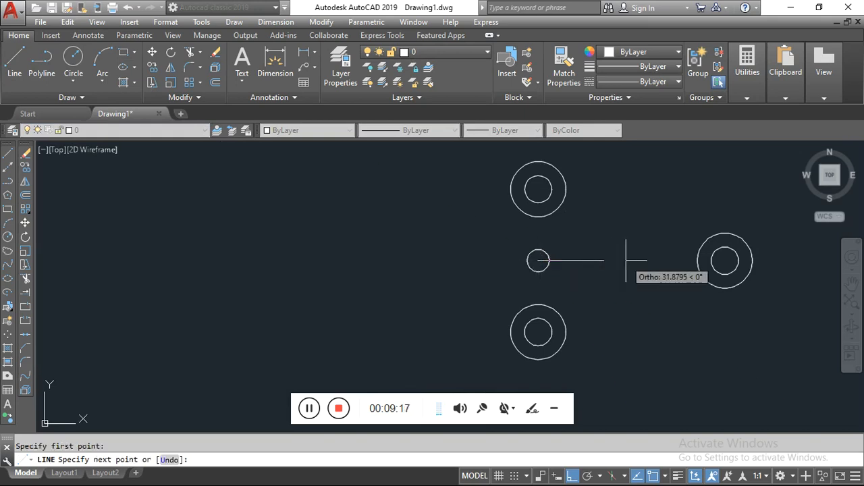
pyautogui.write('2')
pyautogui.write('5')
pyautogui.press('Return')
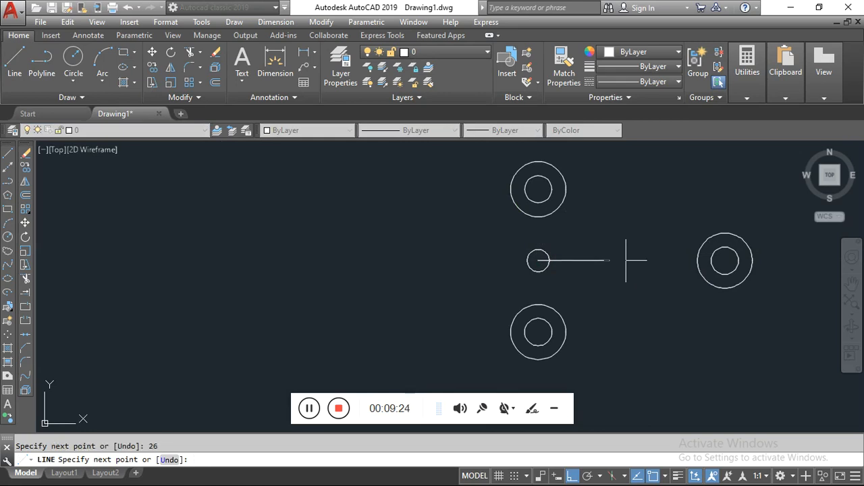
pyautogui.write('2')
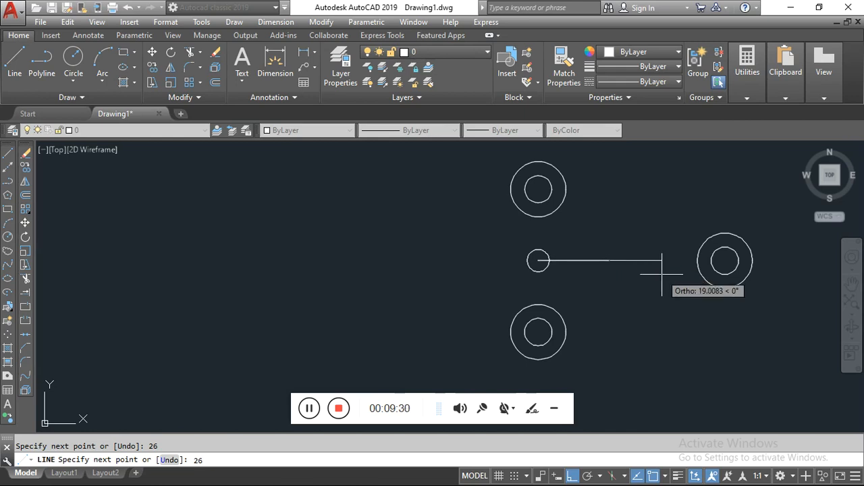
pyautogui.write('6')
pyautogui.press('Return')
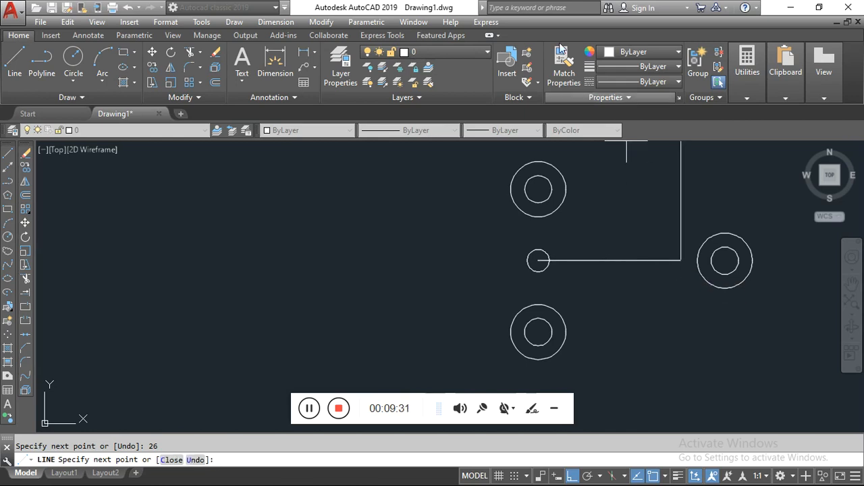
# Draw a circle of radius 22 centred on the joint between the two horizontal line segments.
pyautogui.click(79, 69)
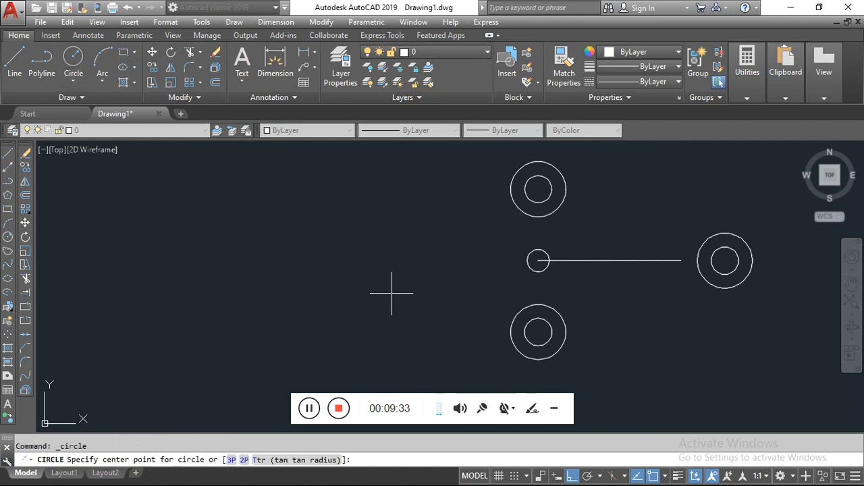
pyautogui.click(610, 260)
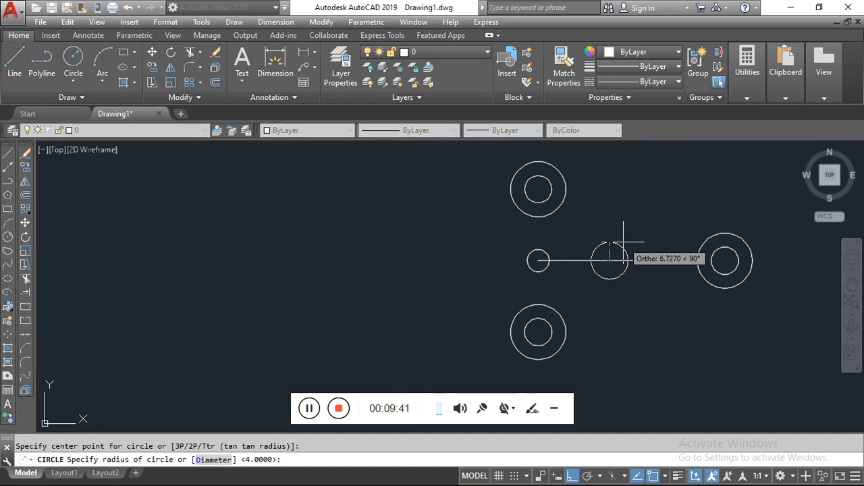
pyautogui.press('Return')
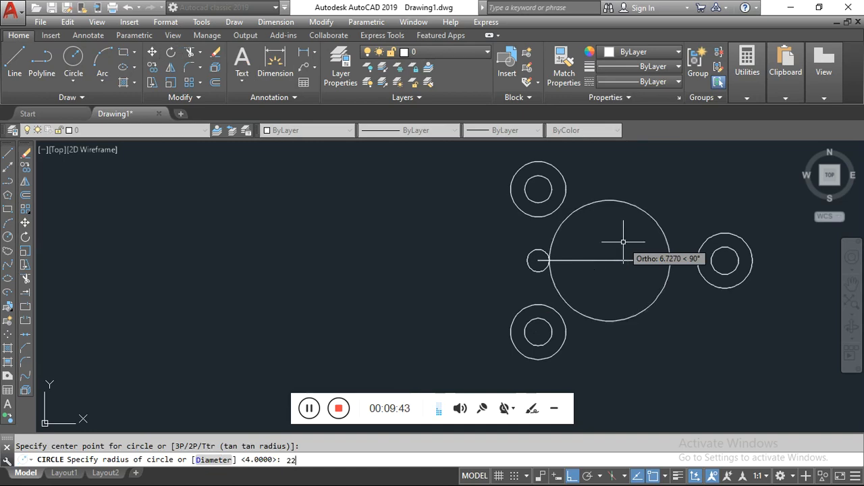
# Draw a circle of radius 4 centred on the right end of the horizontal construction line.
pyautogui.click(76, 62)
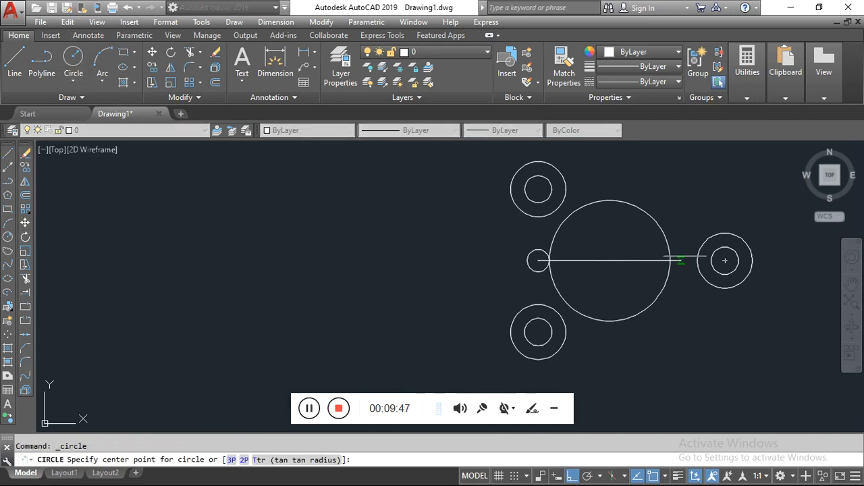
pyautogui.click(681, 259)
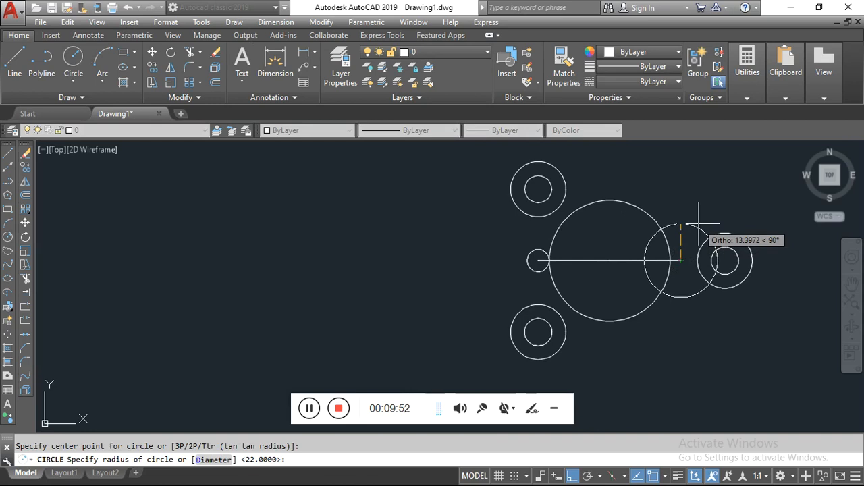
pyautogui.write('4')
pyautogui.press('Return')
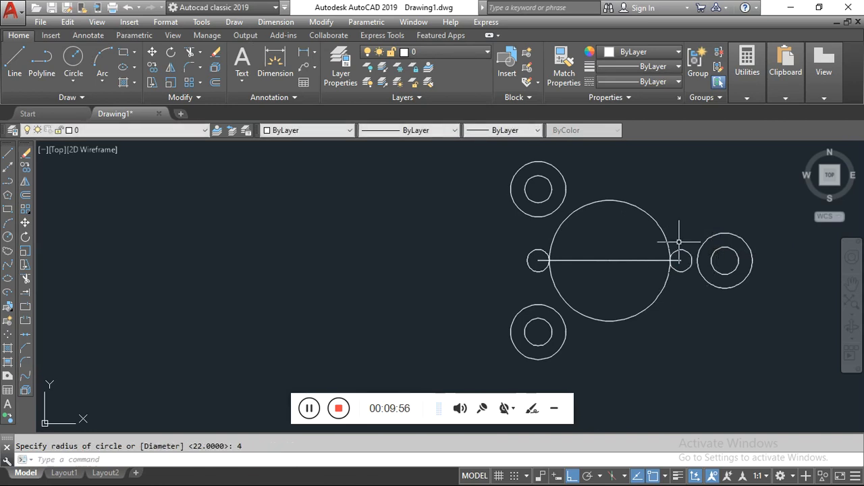
# Erase the two horizontal construction line segments running through the large circle.
pyautogui.click(628, 256)
pyautogui.click(582, 268)
pyautogui.scroll(4, 545, 265)
pyautogui.scroll(4, 544, 264)
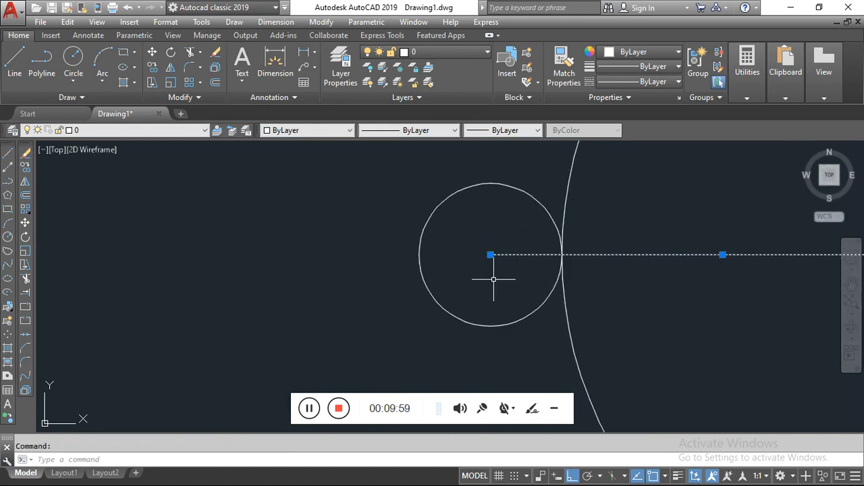
pyautogui.press('Delete')
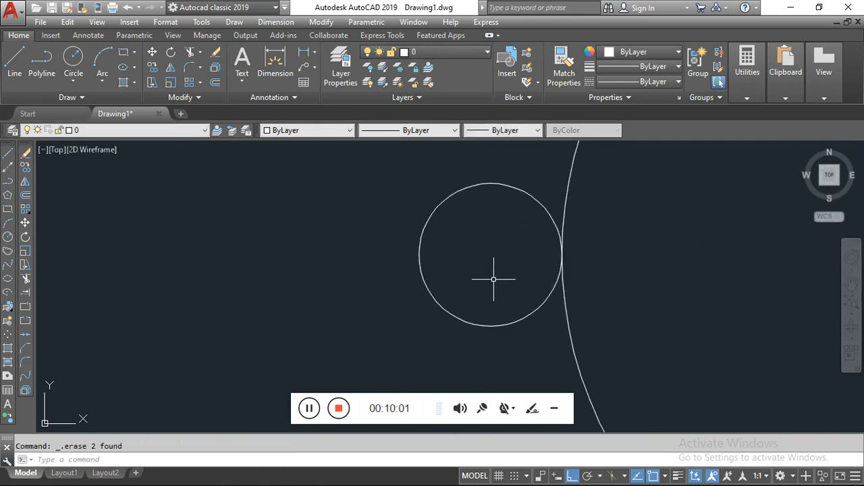
# Draw a line tangent to the upper side of the left small circle and the upper left of the large circle.
pyautogui.scroll(-4, 492, 279)
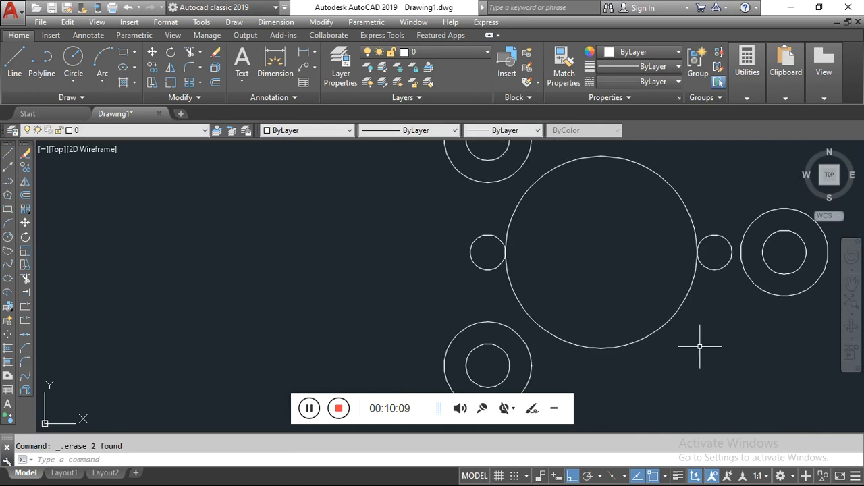
pyautogui.write('1')
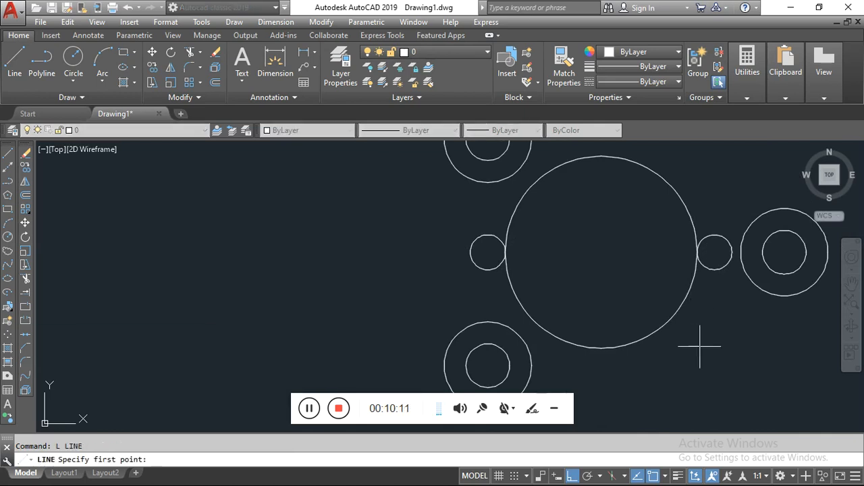
pyautogui.write('a')
pyautogui.press('space')
pyautogui.click(478, 240)
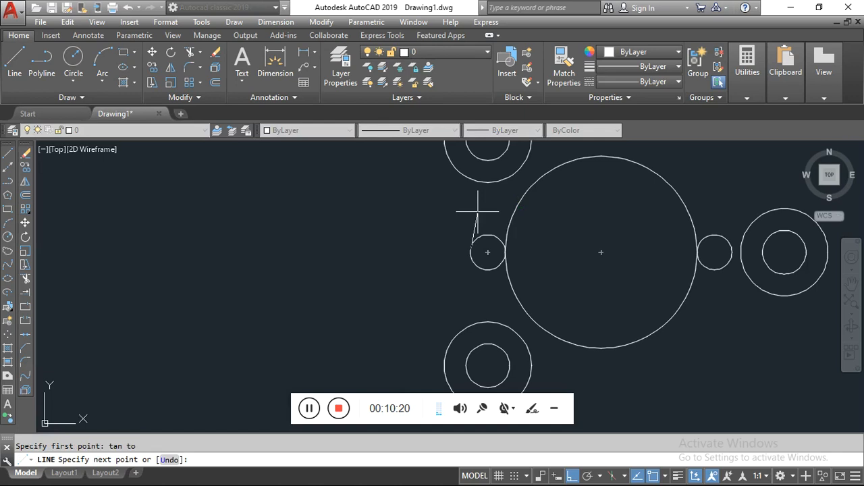
pyautogui.write('tan')
pyautogui.press('space')
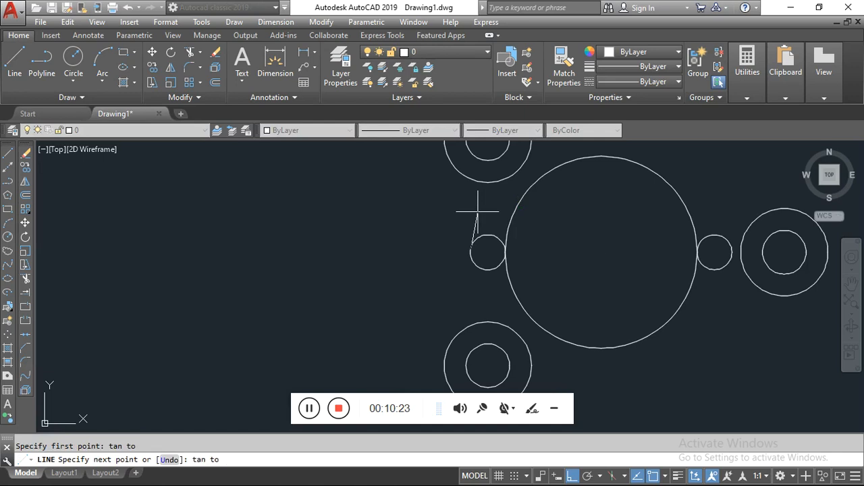
pyautogui.click(518, 200)
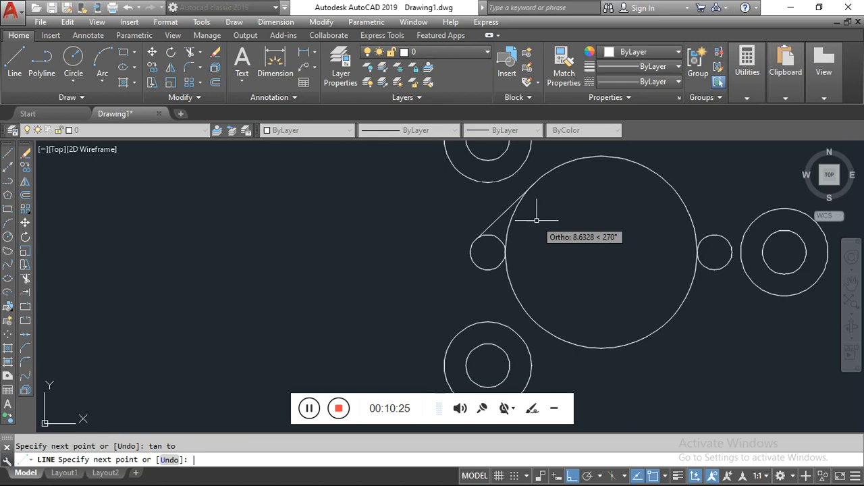
pyautogui.press('Return')
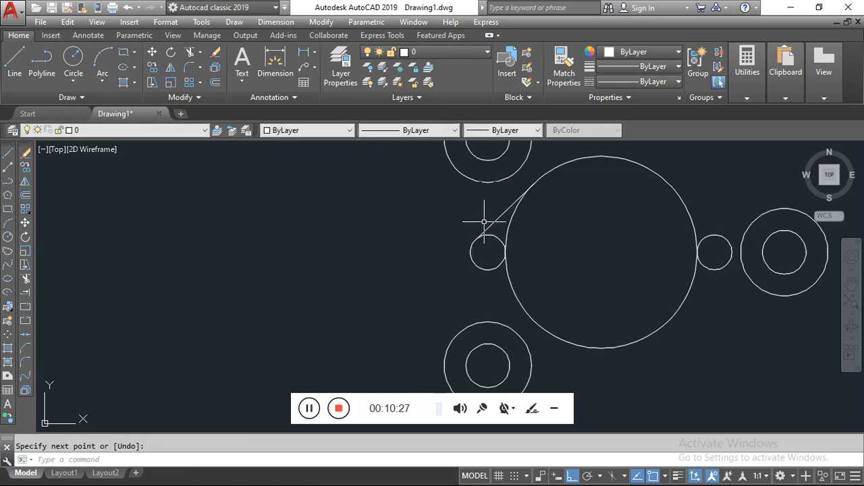
# Mirror the tangent line about the horizontal axis through the small and large circle centres, keeping the original.
pyautogui.write('mi')
pyautogui.press('Return')
pyautogui.click(491, 225)
pyautogui.press('Return')
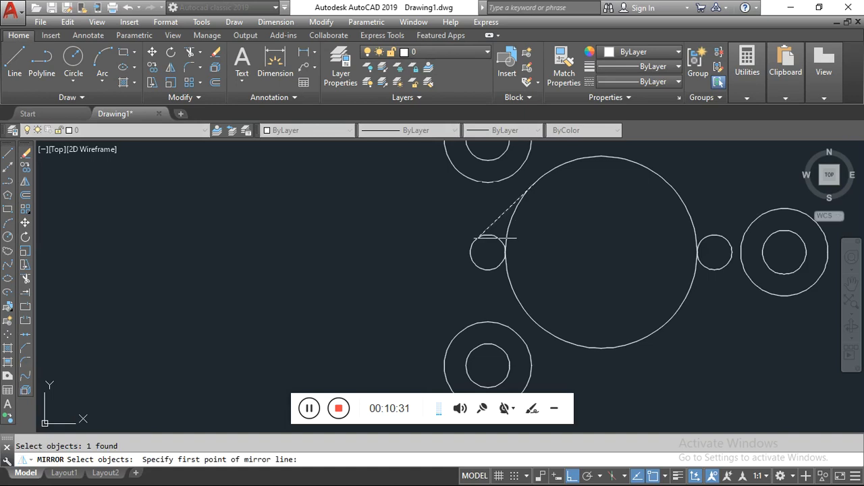
pyautogui.click(487, 252)
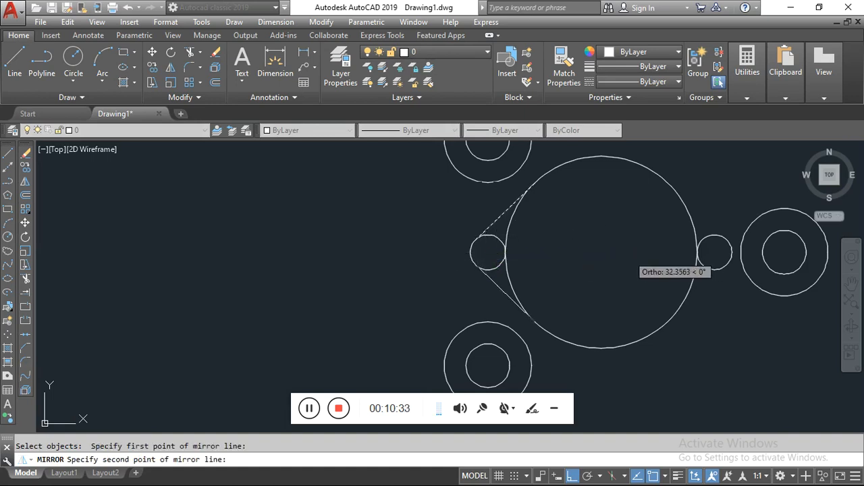
pyautogui.click(654, 252)
pyautogui.press('Return')
# Mirror both left tangent lines about the vertical axis through the large circle's centre, keeping the originals.
pyautogui.press('Return')
pyautogui.click(497, 288)
pyautogui.click(488, 225)
pyautogui.press('Return')
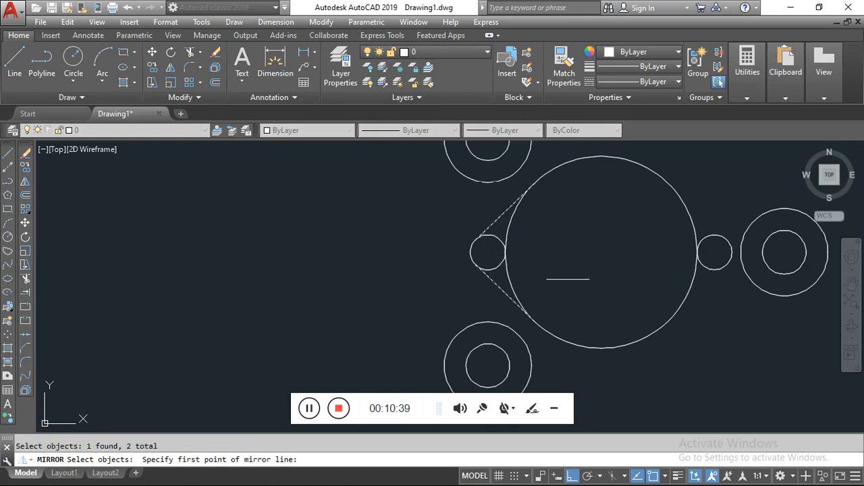
pyautogui.click(601, 252)
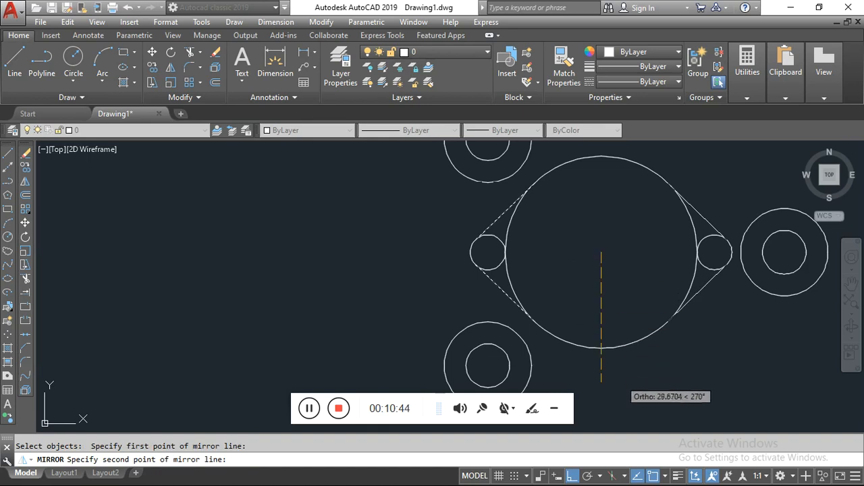
pyautogui.click(617, 405)
pyautogui.press('Return')
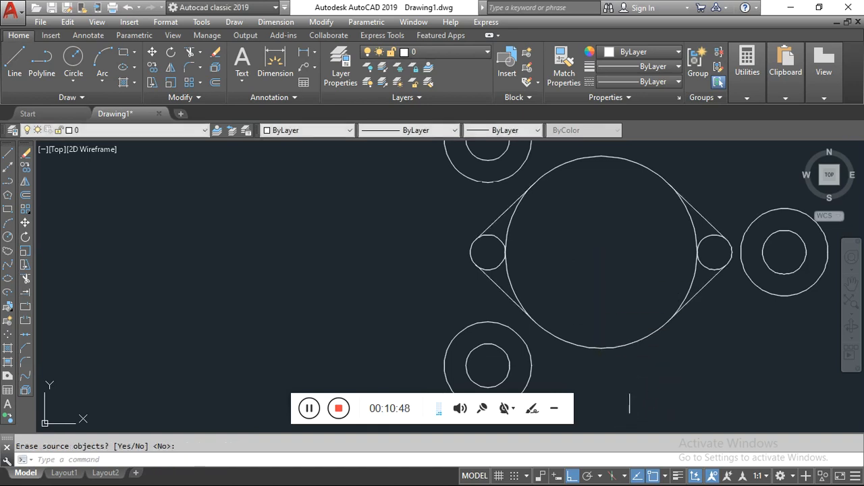
# Trim the inner arcs of the left small circle and the large circle between the two left tangent lines.
pyautogui.write('t')
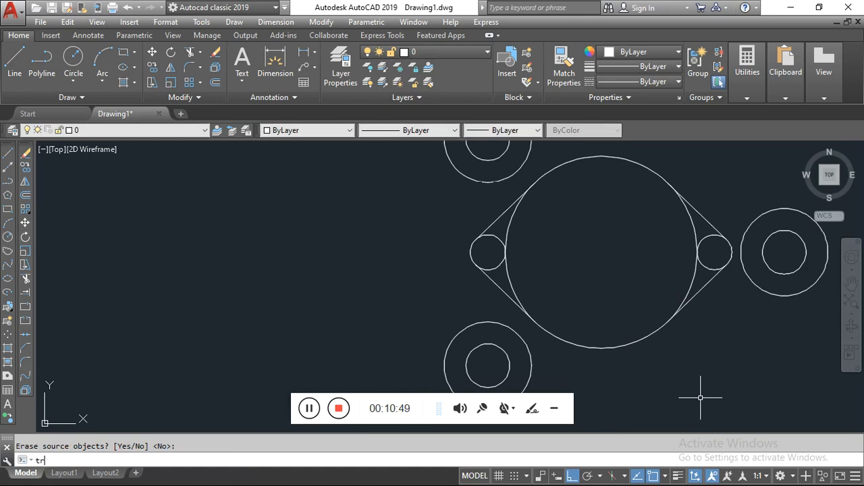
pyautogui.write('r')
pyautogui.press('Return')
pyautogui.press('Return')
pyautogui.click(513, 270)
pyautogui.click(503, 245)
pyautogui.click(505, 240)
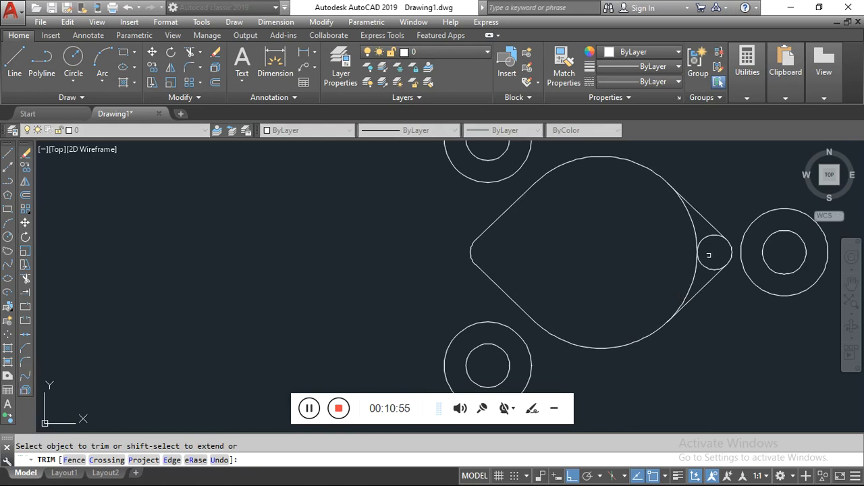
# Trim the inner arcs of the right small circle and the large circle between the two right tangent lines.
pyautogui.click(711, 260)
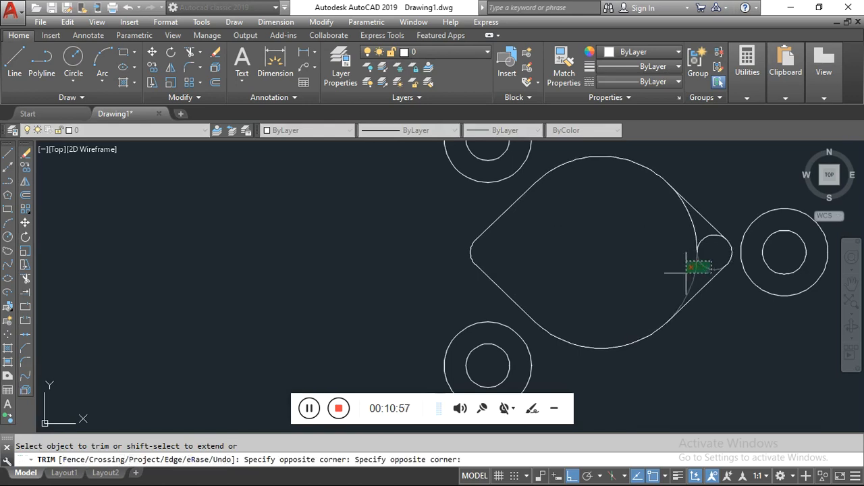
pyautogui.click(688, 270)
pyautogui.click(709, 249)
pyautogui.click(657, 233)
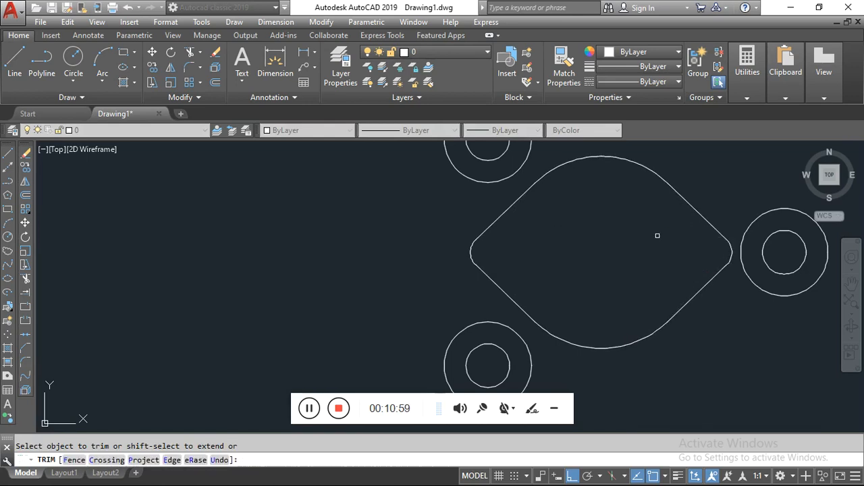
pyautogui.scroll(-2, 527, 263)
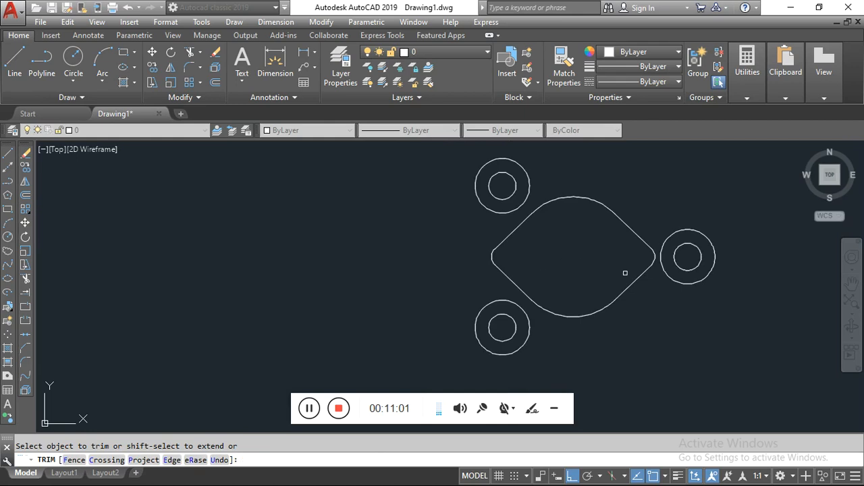
pyautogui.press('Escape')
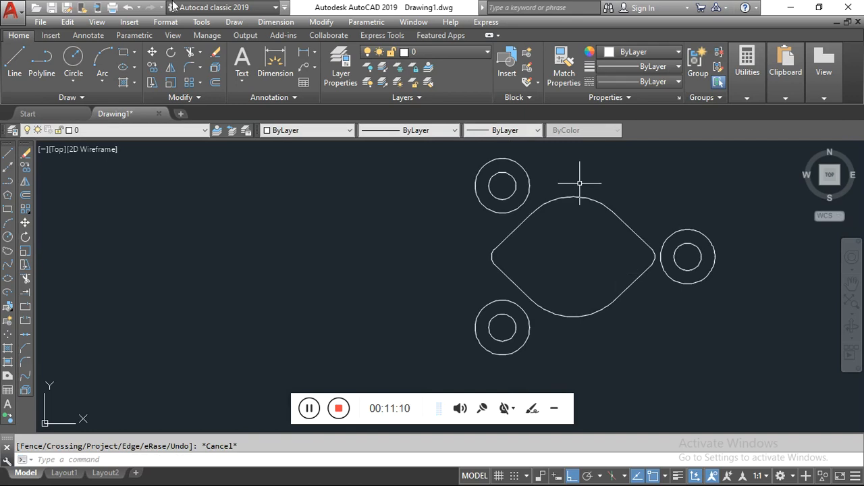
# Offset the central profile's top arc, upper-right line and right end arc outward by 10.
pyautogui.click(215, 84)
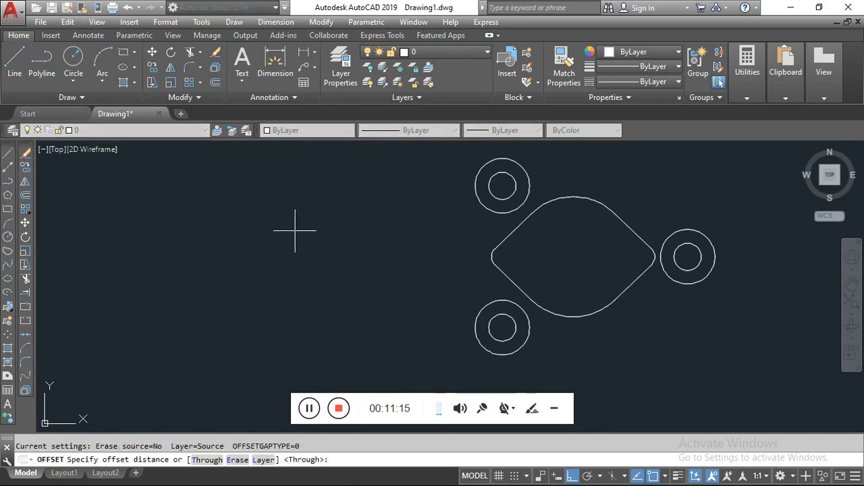
pyautogui.write('10')
pyautogui.press('Return')
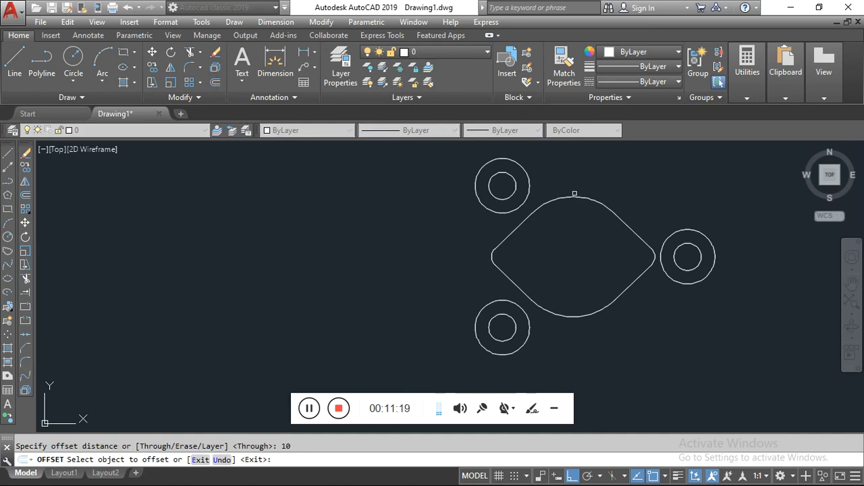
pyautogui.click(575, 193)
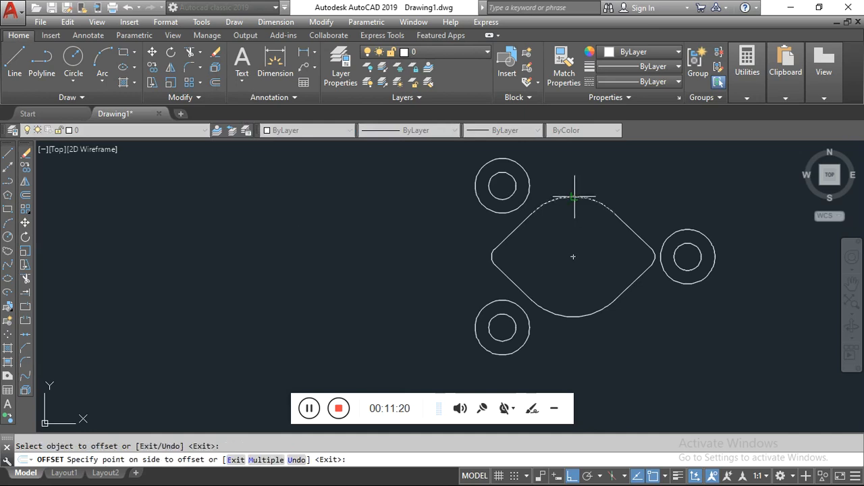
pyautogui.click(627, 226)
pyautogui.click(678, 248)
pyautogui.click(654, 257)
pyautogui.click(687, 256)
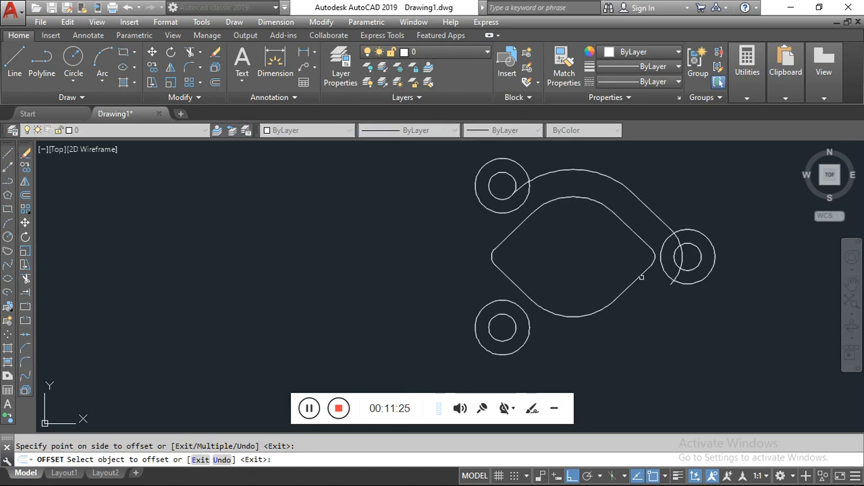
# Offset the profile's lower-right line, bottom arc, lower-left line, left end arc and upper-left line outward by 10.
pyautogui.click(638, 277)
pyautogui.click(638, 284)
pyautogui.click(618, 295)
pyautogui.click(569, 353)
pyautogui.click(504, 277)
pyautogui.click(458, 300)
pyautogui.click(495, 252)
pyautogui.click(450, 259)
pyautogui.click(511, 235)
pyautogui.click(434, 202)
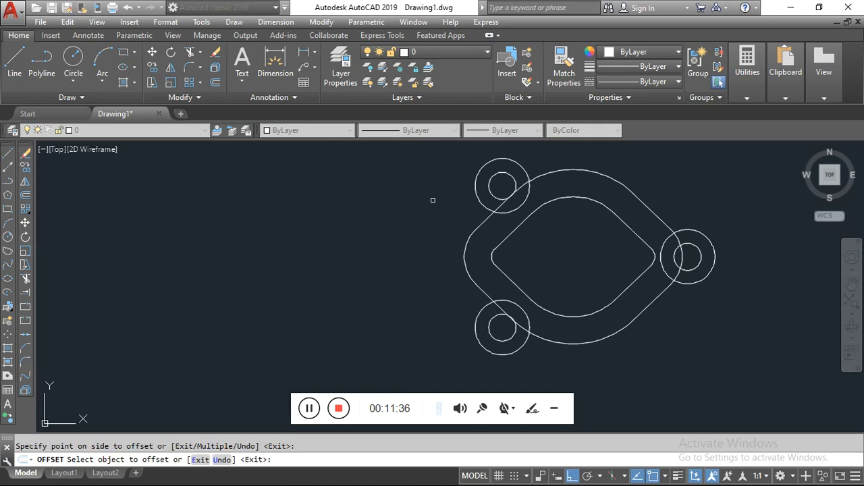
pyautogui.press('Escape')
# Trim the outer outline inside the upper-left concentric circles and the part of their outer circle lying inside the outline.
pyautogui.write('tr')
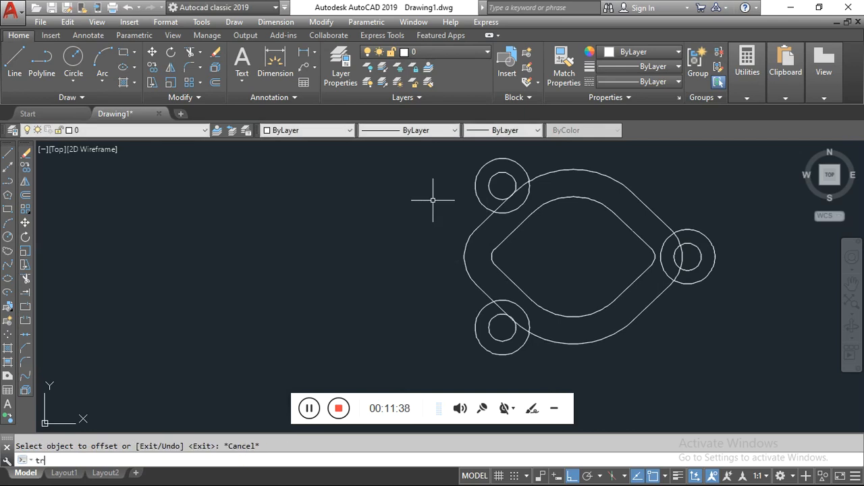
pyautogui.press('Return')
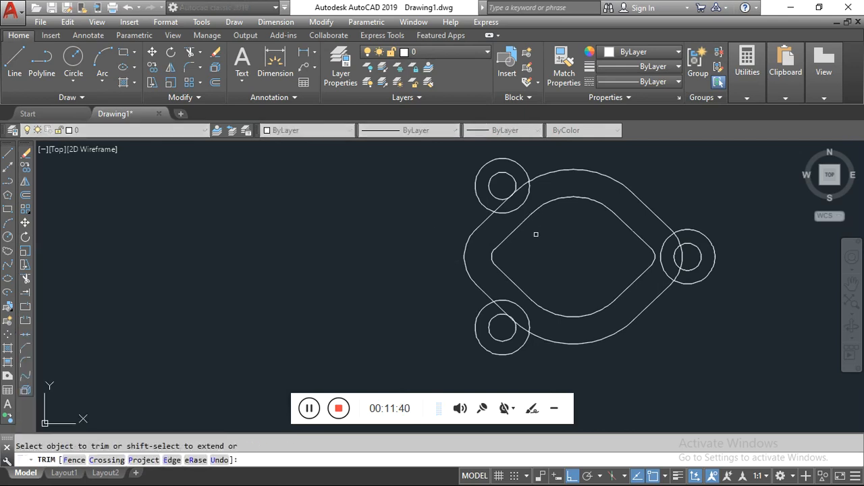
pyautogui.scroll(4, 503, 209)
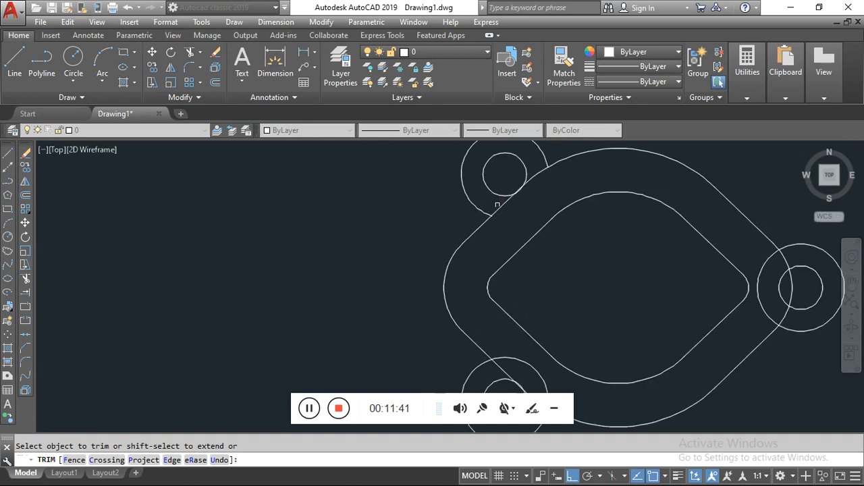
pyautogui.click(502, 207)
pyautogui.scroll(4, 520, 188)
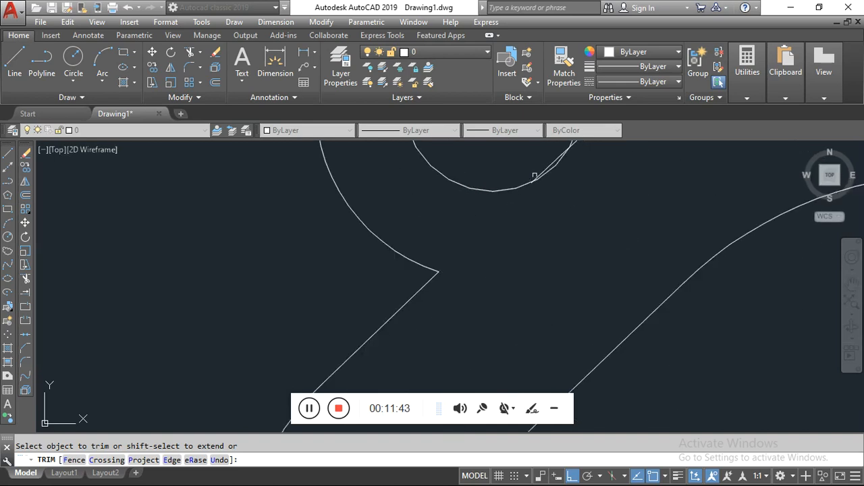
pyautogui.click(548, 164)
pyautogui.scroll(-3, 546, 169)
pyautogui.scroll(-2, 540, 216)
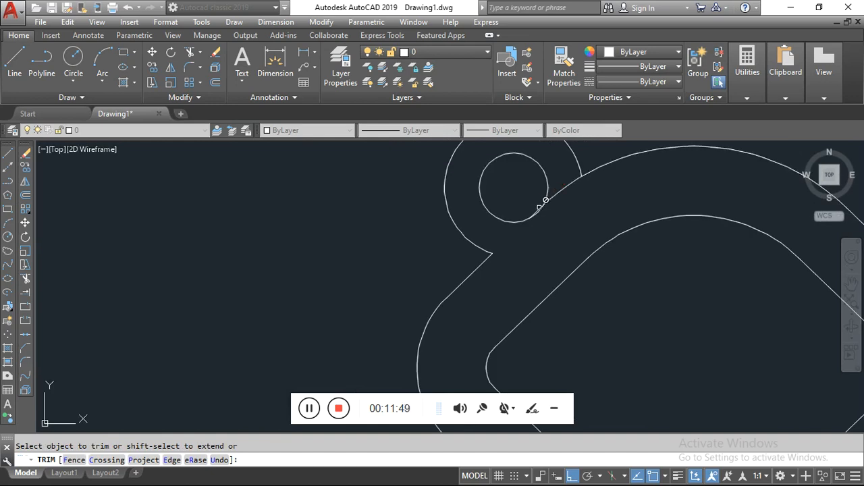
pyautogui.moveTo(556, 200); pyautogui.dragTo(561, 177)
pyautogui.scroll(-3, 561, 179)
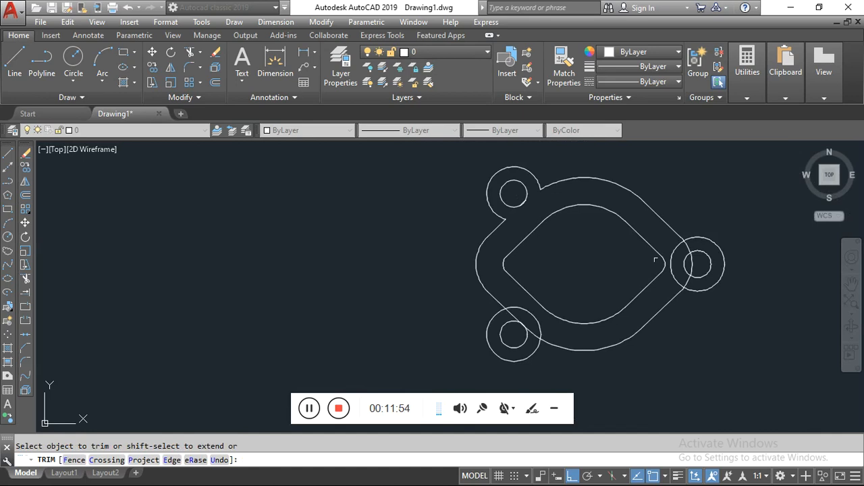
# Trim the outer outline's line and arc portions that run through the right concentric circles.
pyautogui.scroll(3, 699, 269)
pyautogui.click(685, 250)
pyautogui.click(682, 256)
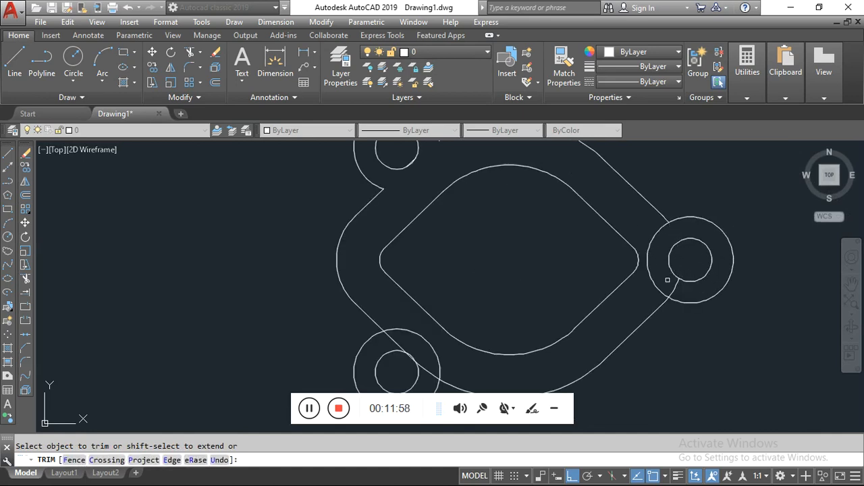
pyautogui.click(673, 284)
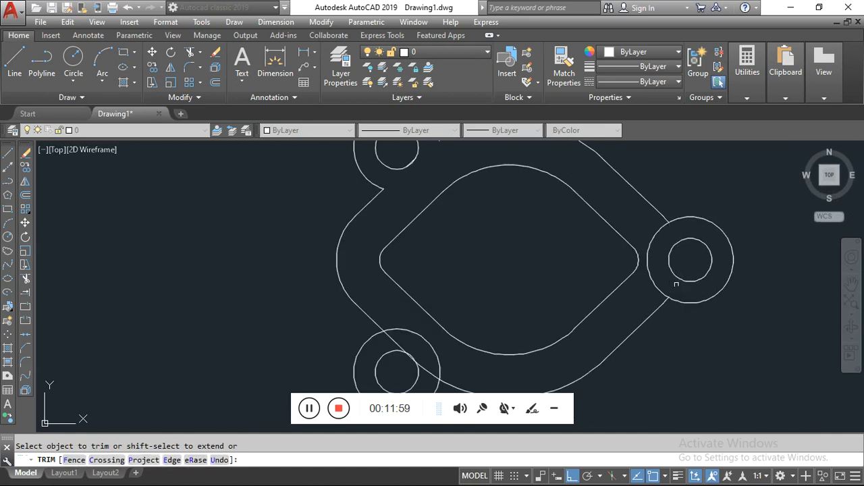
# Trim the lower-left outer circle's part inside the outline and the outline portions crossing the lower-left concentric circles.
pyautogui.click(438, 354)
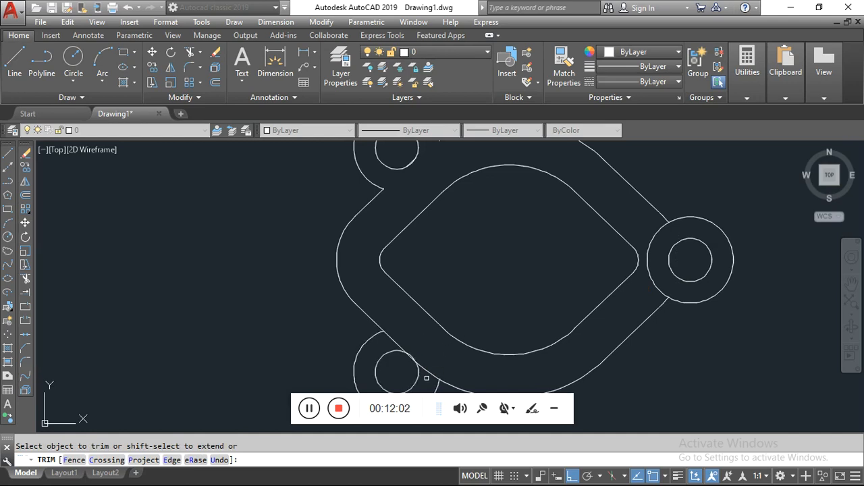
pyautogui.scroll(5, 418, 361)
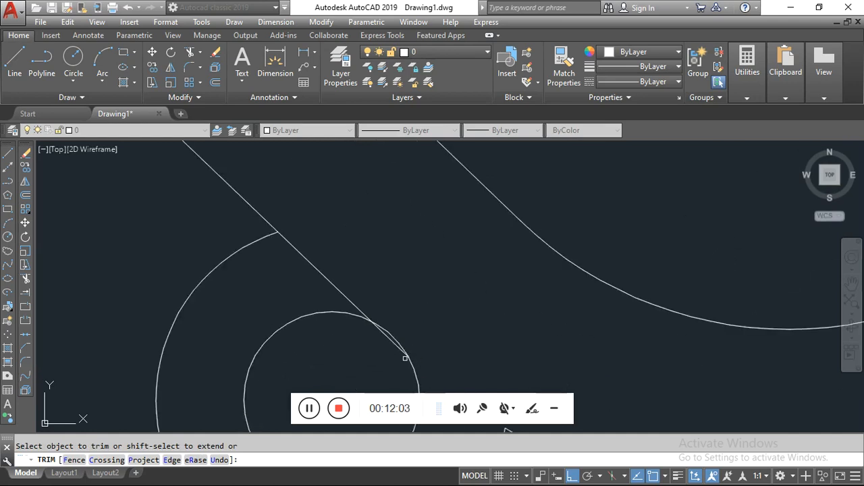
pyautogui.click(400, 347)
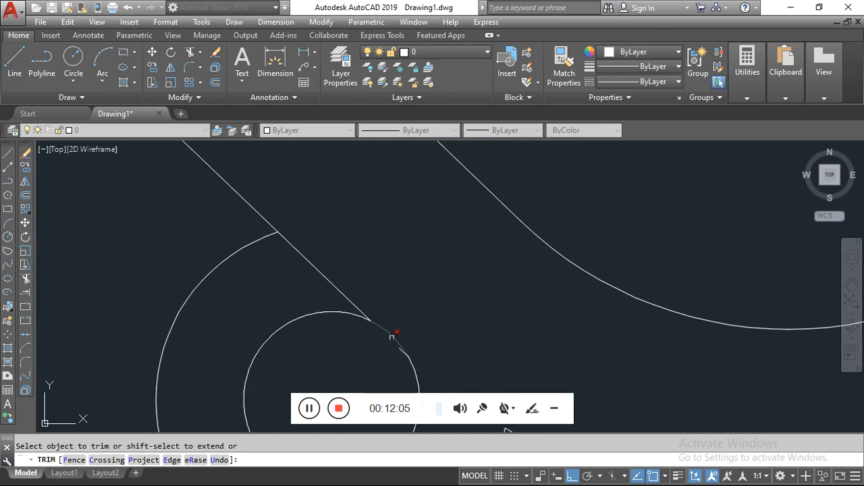
pyautogui.click(334, 291)
pyautogui.scroll(-2, 376, 268)
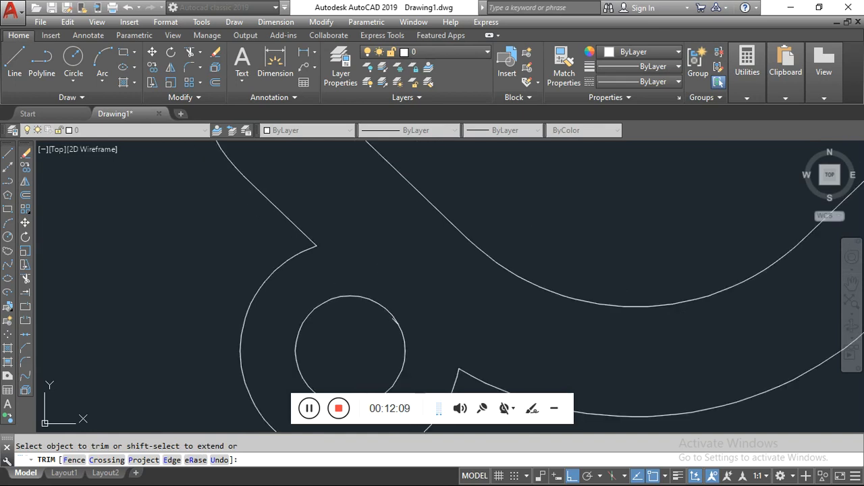
pyautogui.press('Escape')
pyautogui.scroll(4, 393, 314)
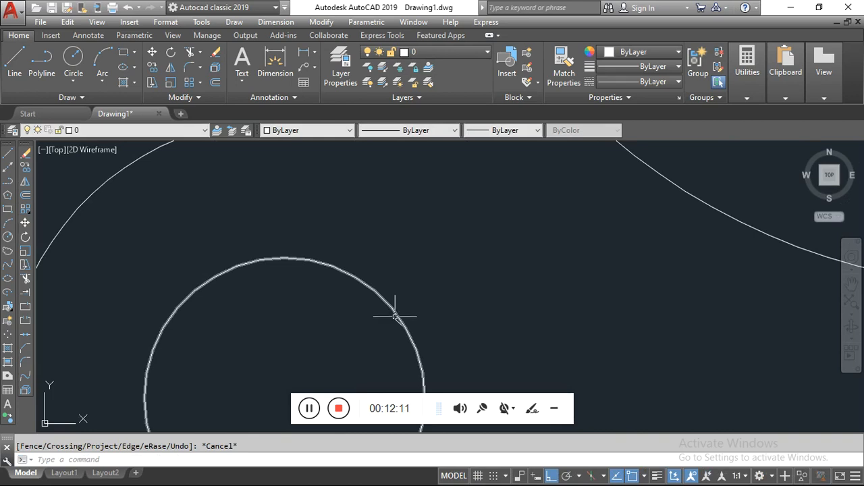
# Erase the two short leftover line segments on the hole circle of the upper-left lug.
pyautogui.click(395, 315)
pyautogui.scroll(-5, 453, 270)
pyautogui.scroll(7, 440, 192)
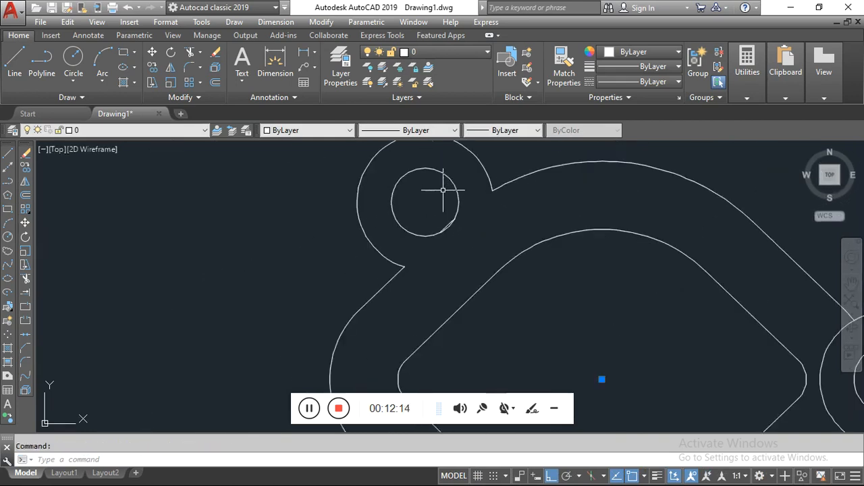
pyautogui.click(438, 226)
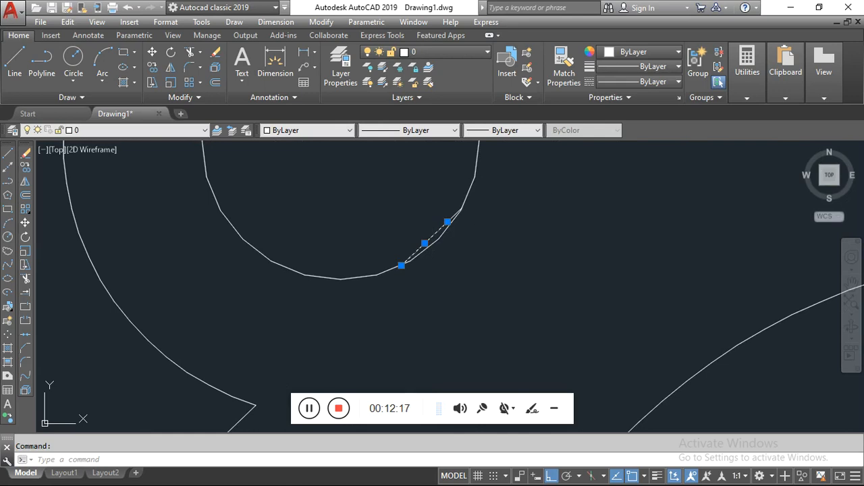
pyautogui.press('Delete')
pyautogui.click(455, 215)
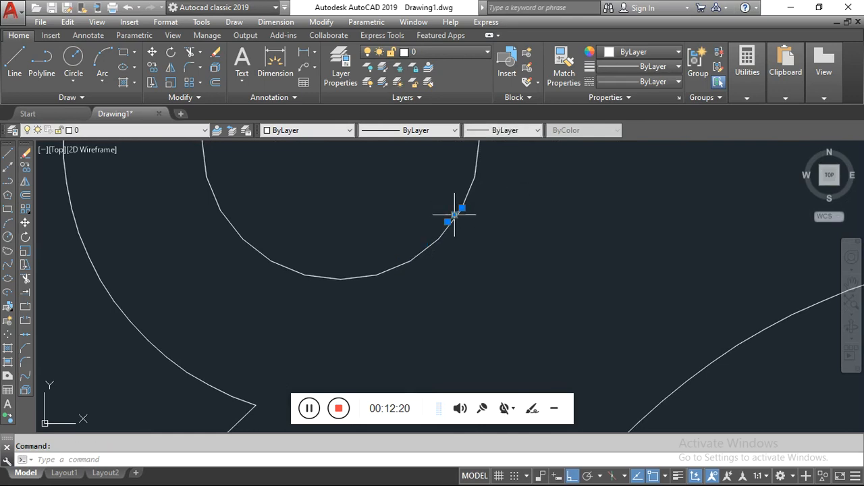
pyautogui.press('Delete')
pyautogui.scroll(-5, 517, 182)
pyautogui.scroll(-6, 517, 182)
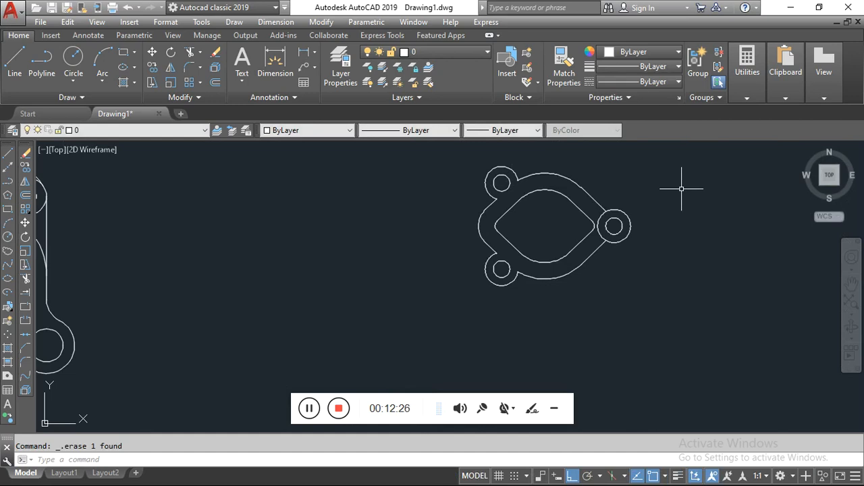
pyautogui.scroll(2, 632, 187)
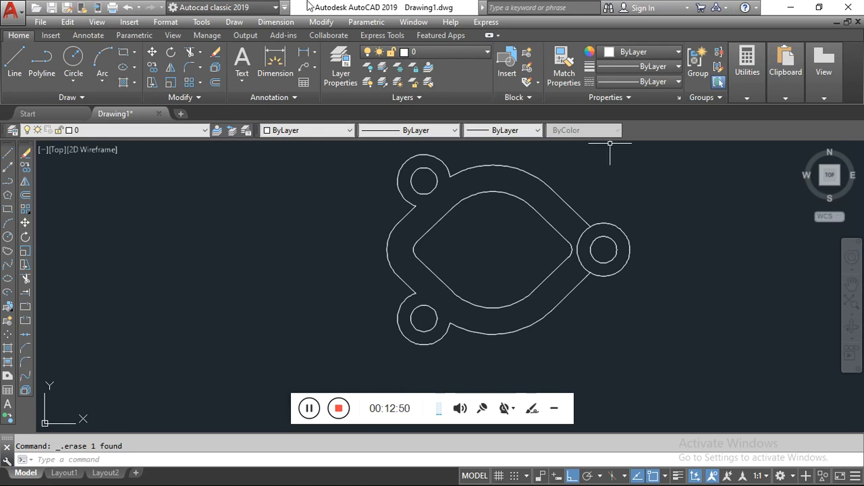
# Draw a circle of radius 0.5 in the empty space to the right of the three-lug part.
pyautogui.scroll(-3, 197, 239)
pyautogui.scroll(2, 440, 230)
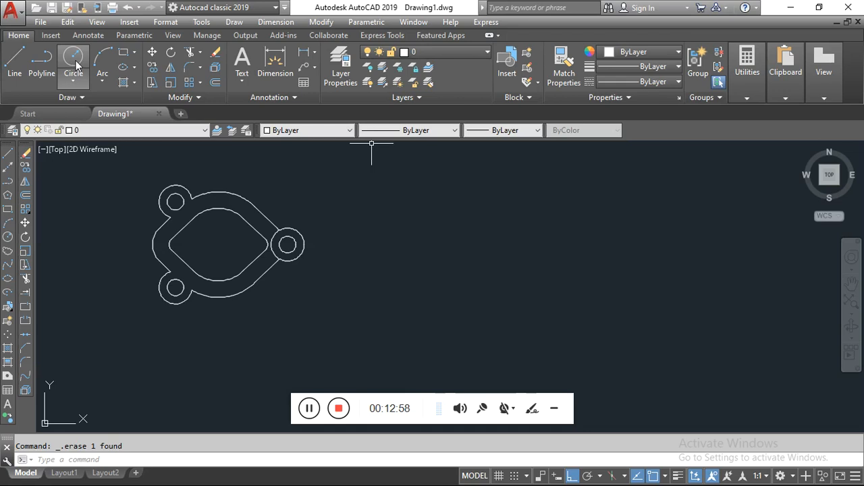
pyautogui.click(76, 65)
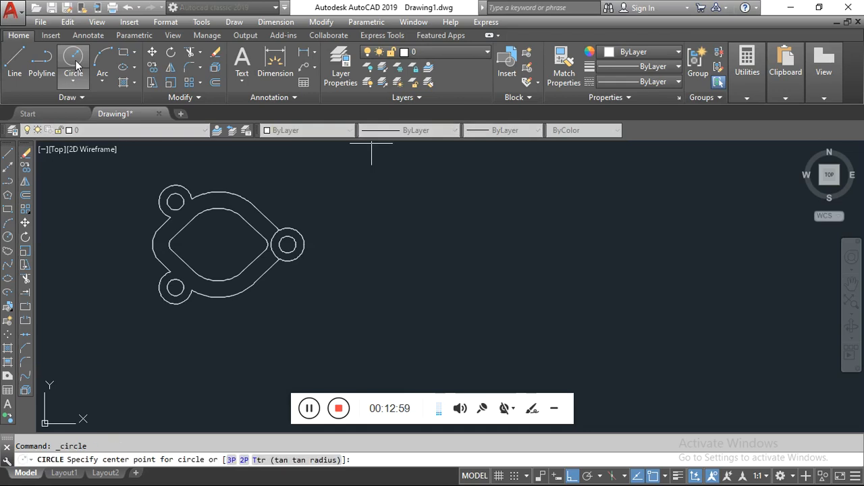
pyautogui.scroll(5, 427, 218)
pyautogui.click(340, 250)
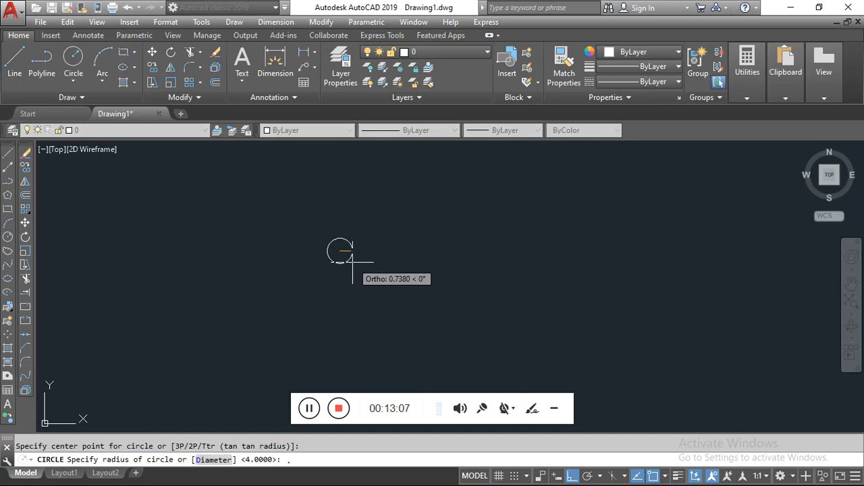
pyautogui.write('.5')
pyautogui.press('Return')
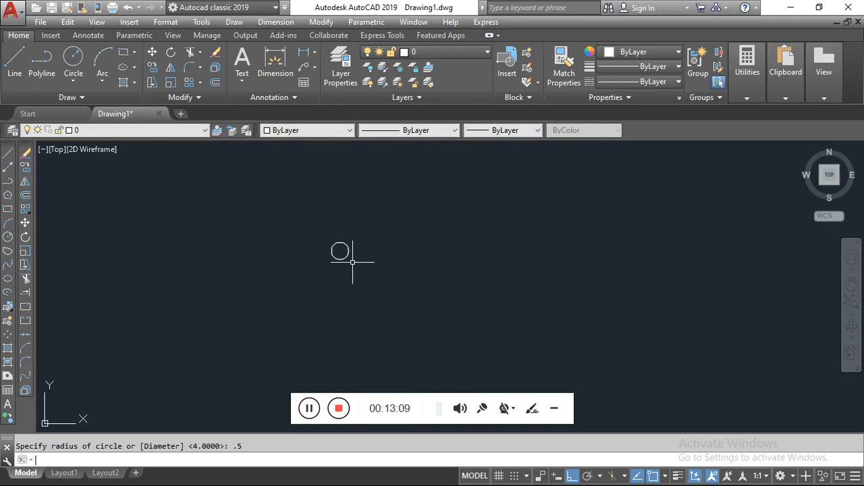
# Add a concentric circle of diameter 0.5 at the centre of the new circle.
pyautogui.click(71, 83)
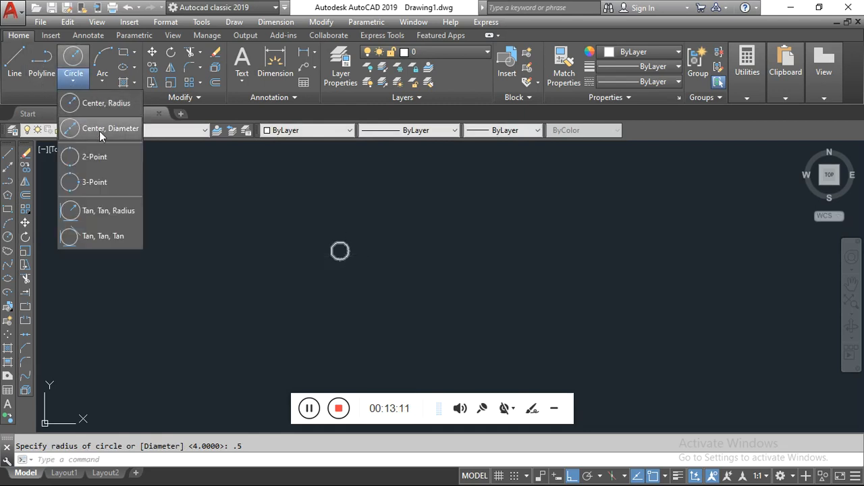
pyautogui.click(101, 131)
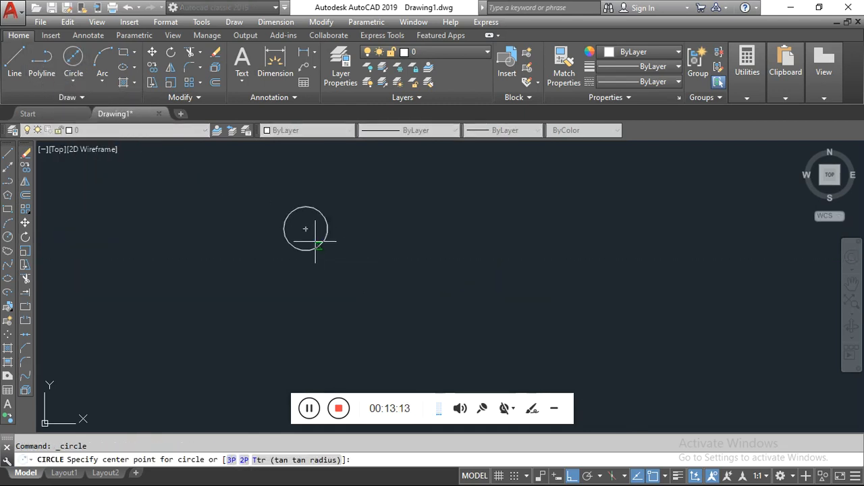
pyautogui.click(305, 230)
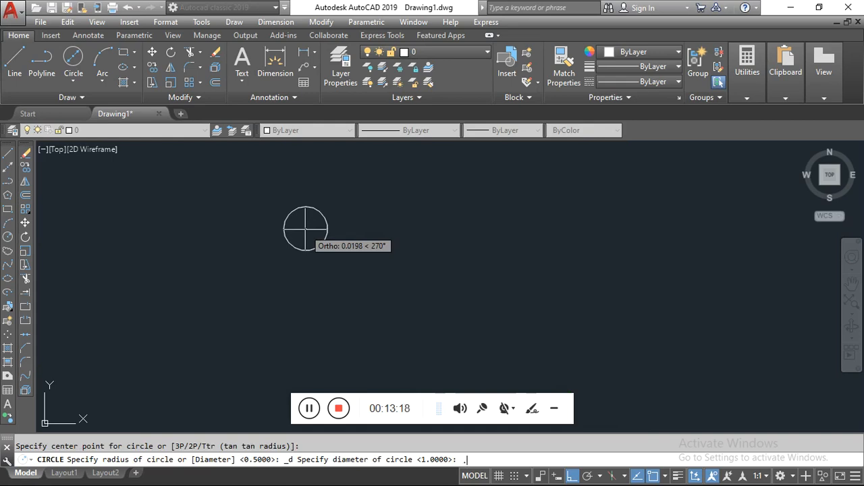
pyautogui.press('Return')
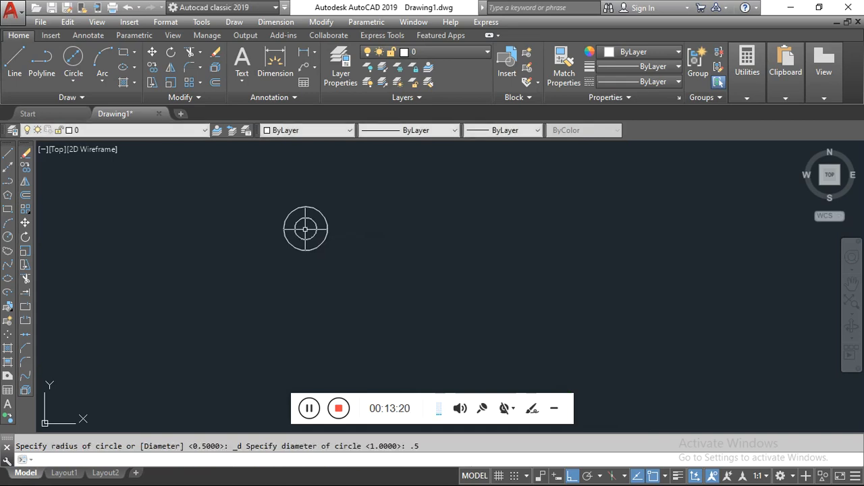
# Copy both concentric circles horizontally to the right from their centre, at distances of 3.5 and 1.75.
pyautogui.click(323, 207)
pyautogui.click(243, 278)
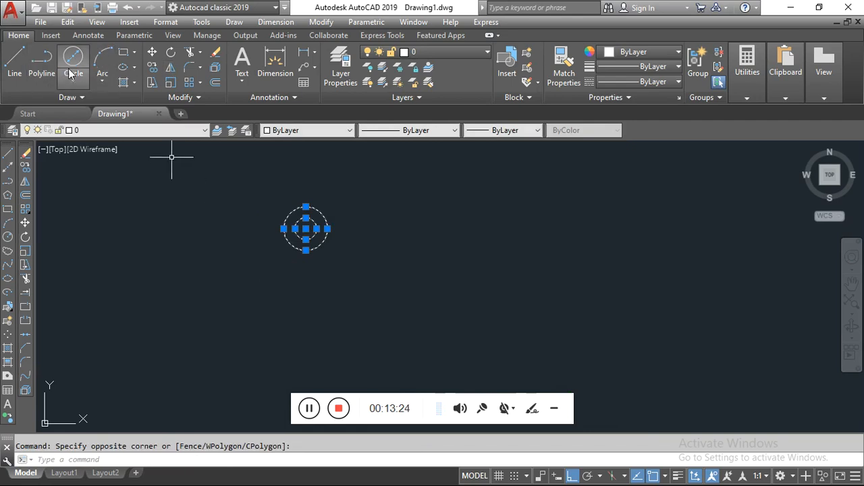
pyautogui.click(152, 67)
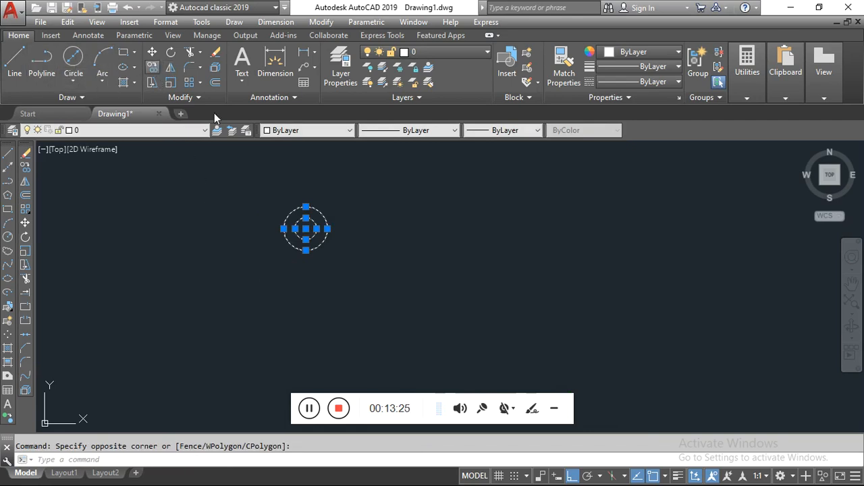
pyautogui.click(305, 228)
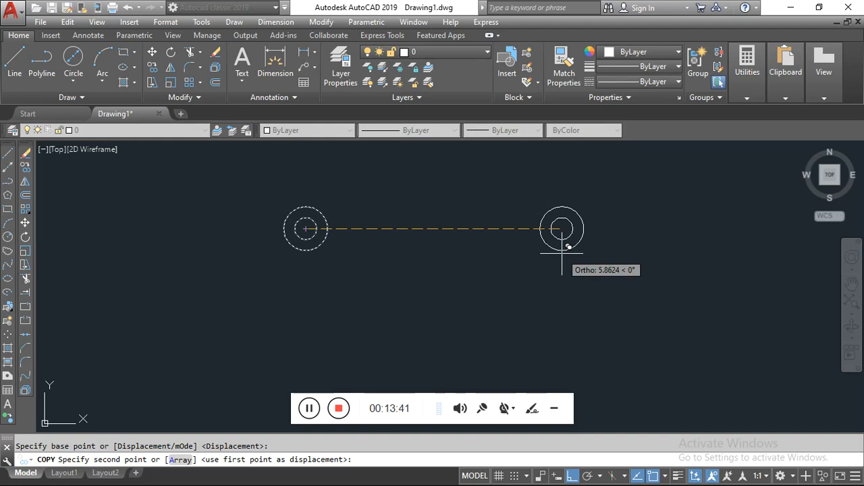
pyautogui.write('3.5')
pyautogui.press('Return')
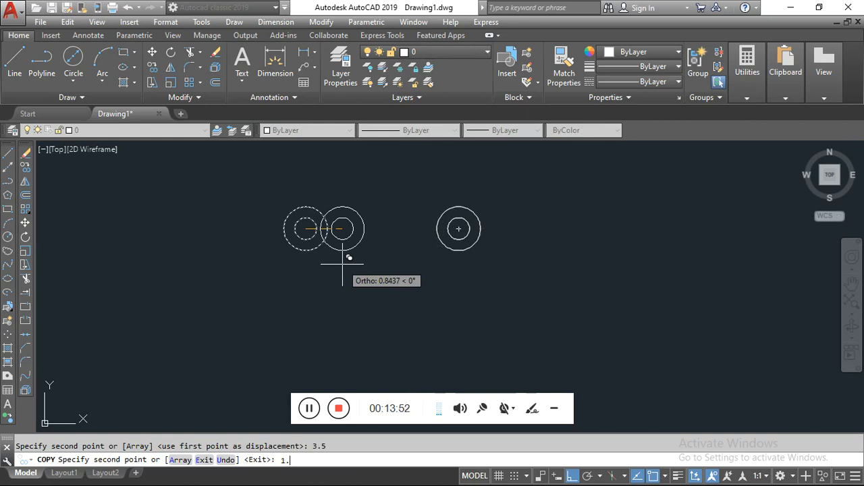
pyautogui.write('5')
pyautogui.press('Return')
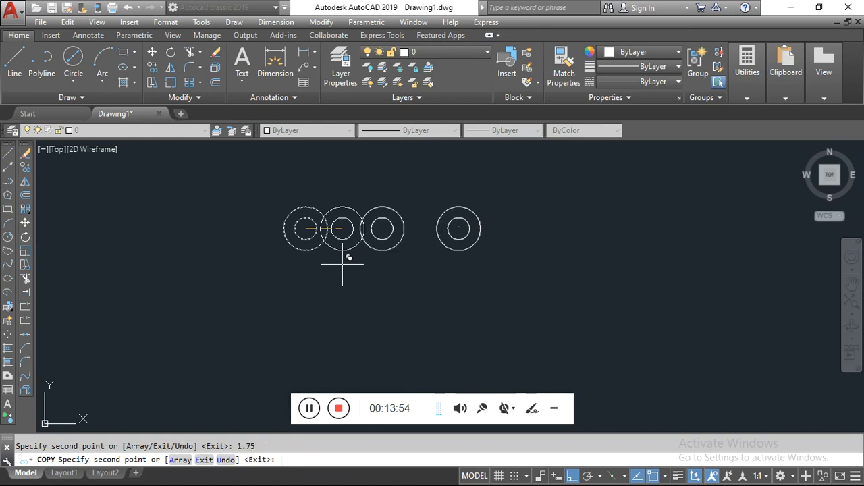
pyautogui.press('Escape')
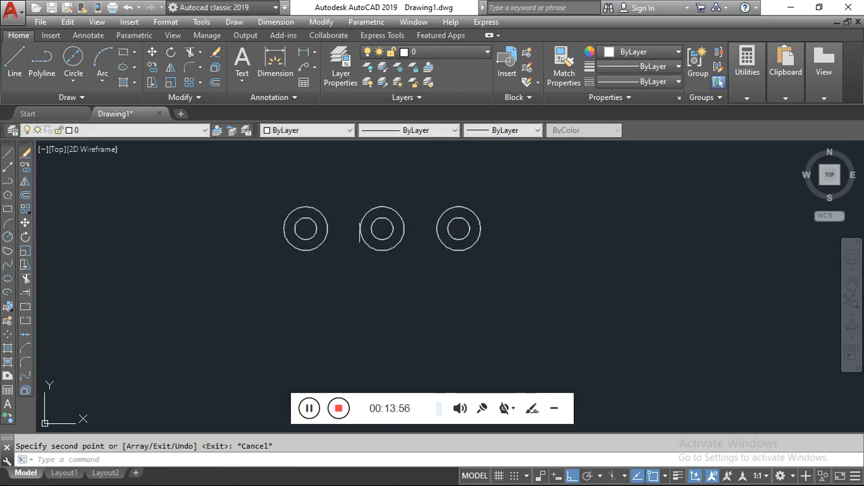
# Move the middle pair of concentric circles straight down by 1.75 from its centre.
pyautogui.click(384, 208)
pyautogui.click(381, 219)
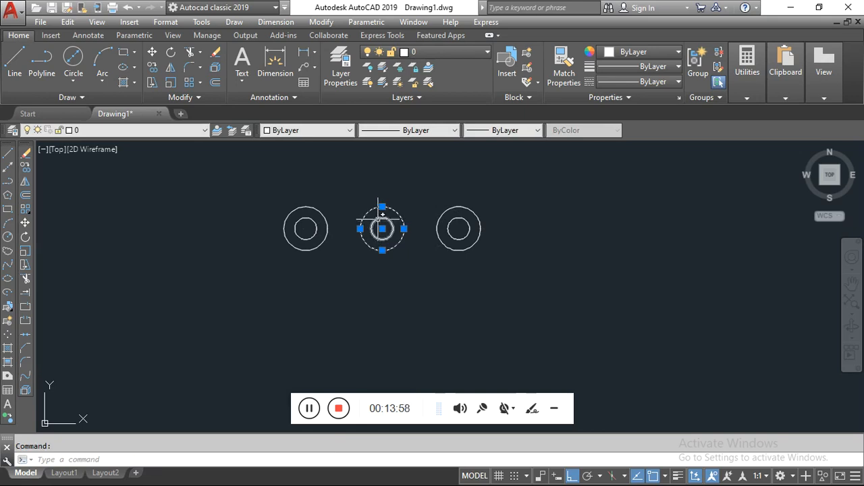
pyautogui.click(153, 53)
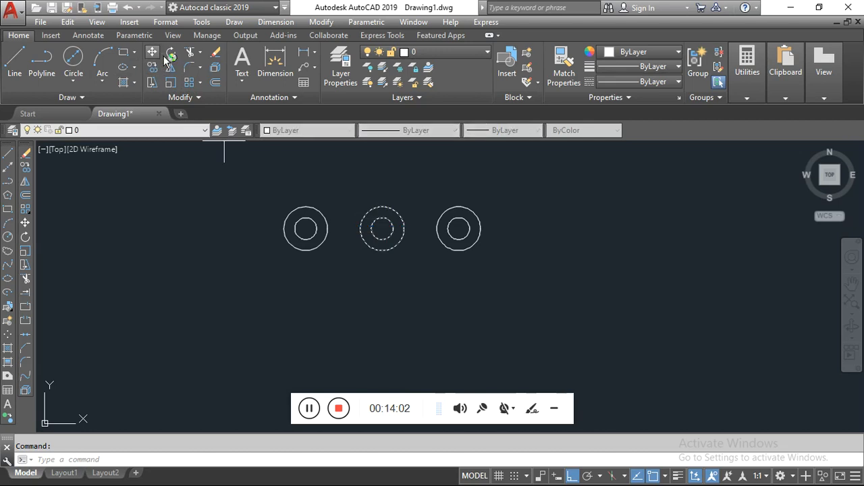
pyautogui.click(382, 229)
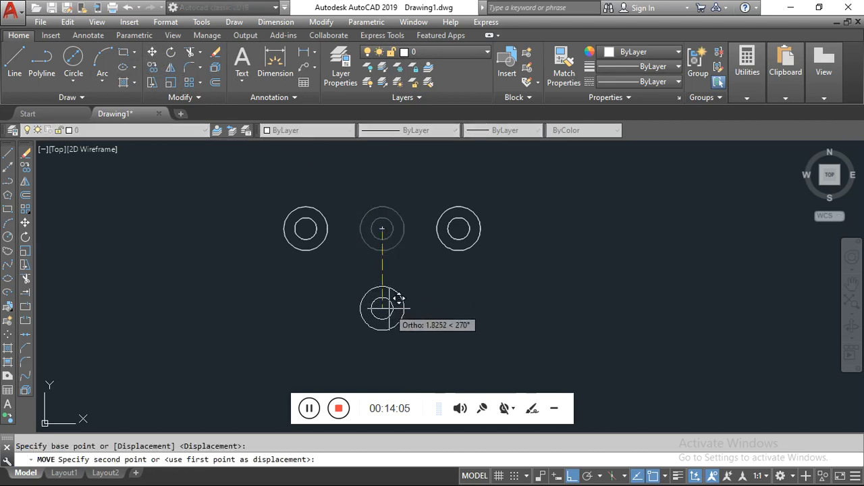
pyautogui.write('1.75')
pyautogui.press('Return')
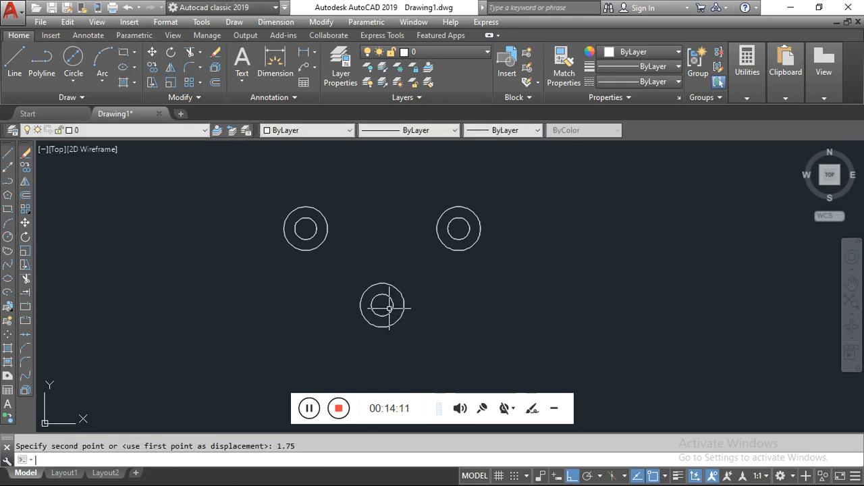
# Copy the lower pair of concentric circles horizontally by 1.25 to the right and 1.25 to the left.
pyautogui.click(419, 291)
pyautogui.click(340, 312)
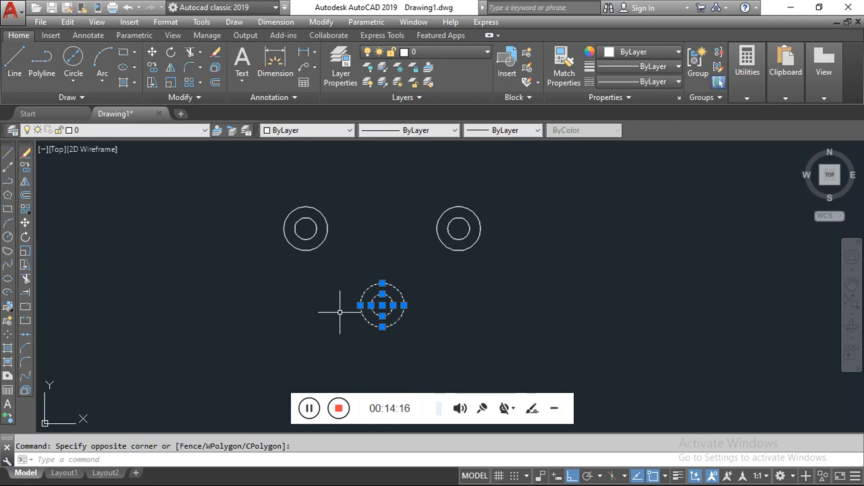
pyautogui.write('co')
pyautogui.press('Return')
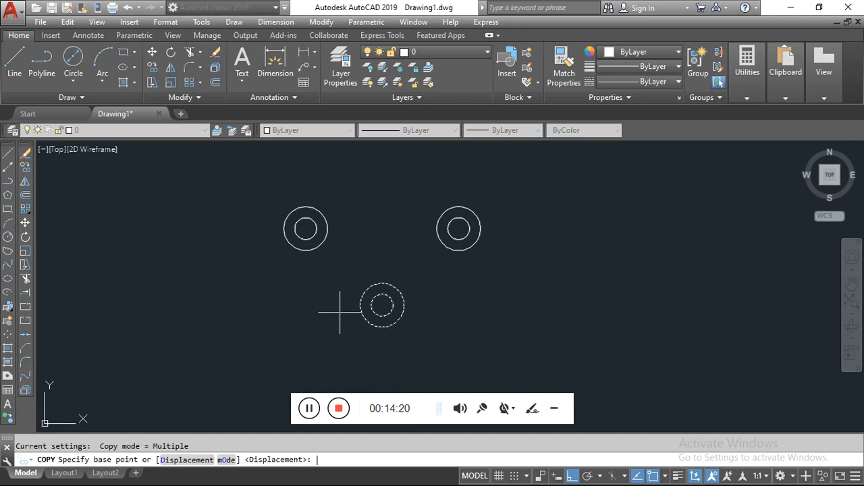
pyautogui.click(382, 305)
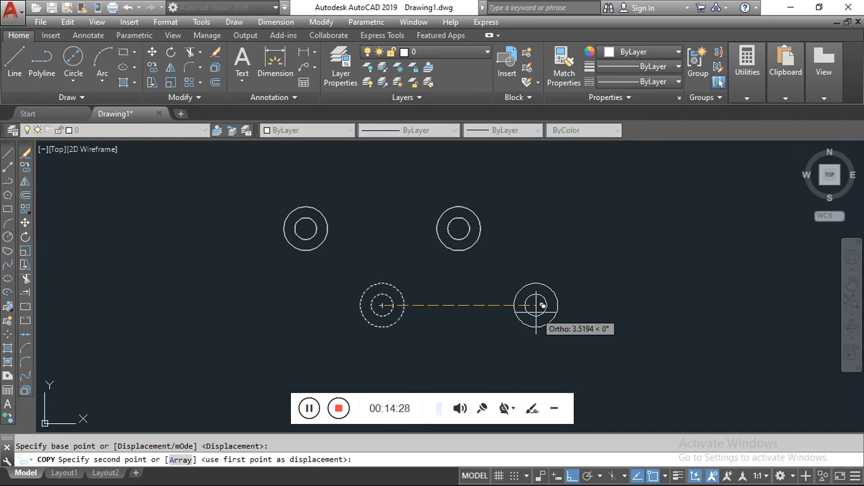
pyautogui.write('1.25')
pyautogui.press('Return')
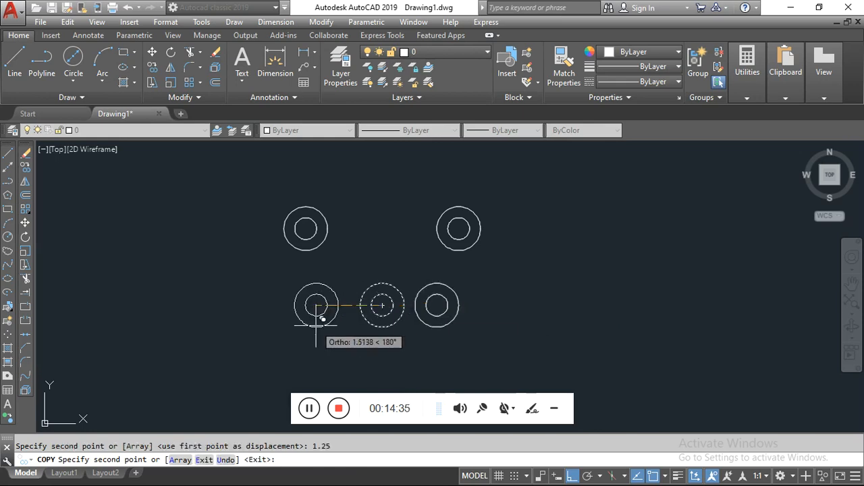
pyautogui.write('1.25')
pyautogui.press('Return')
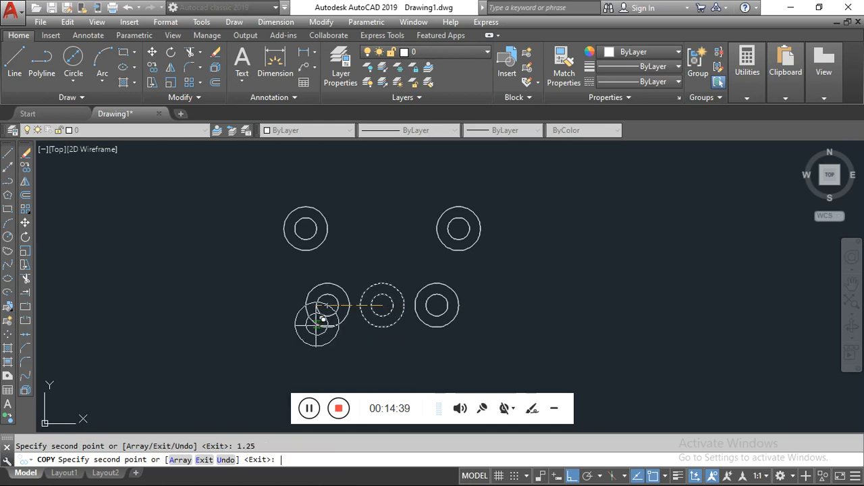
pyautogui.press('Escape')
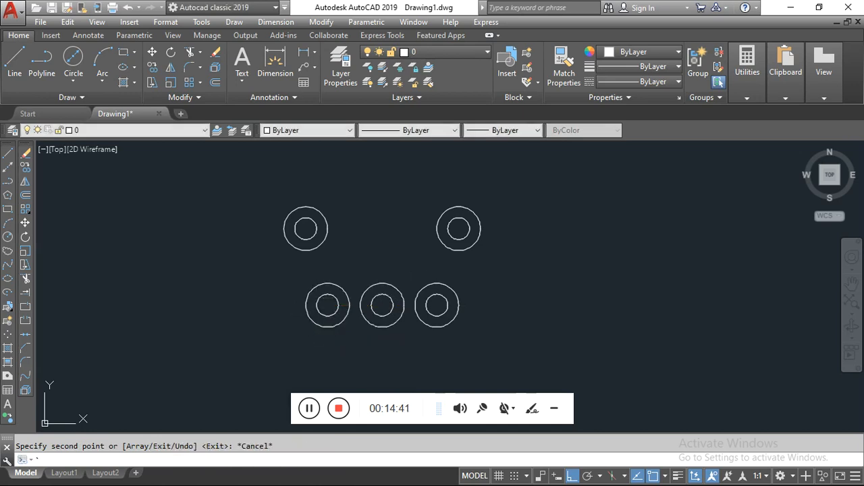
# Erase the middle pair of concentric circles in the lower row.
pyautogui.click(384, 268)
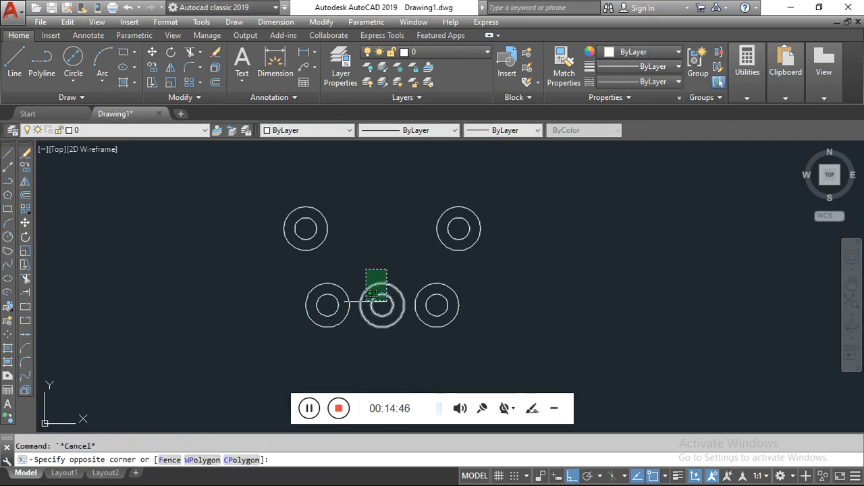
pyautogui.click(366, 303)
pyautogui.press('Delete')
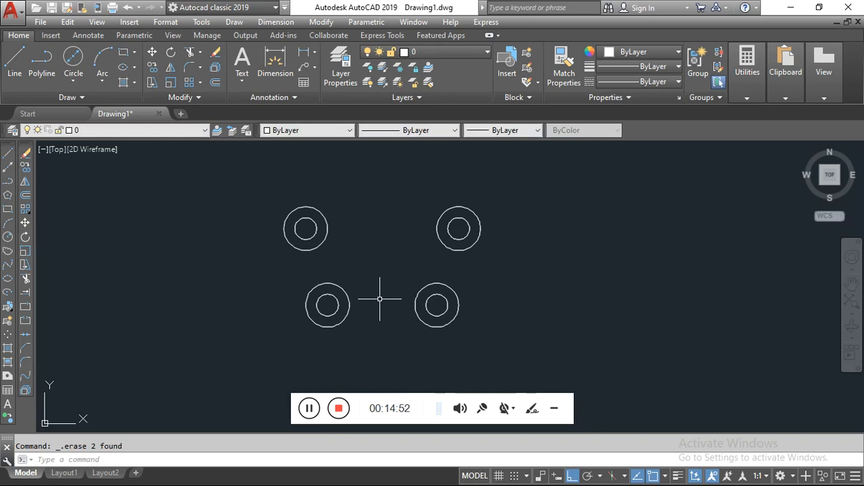
# Draw a line tangent to the outer circles of the upper-right and lower-right pairs, along their outer side.
pyautogui.write('l')
pyautogui.press('Return')
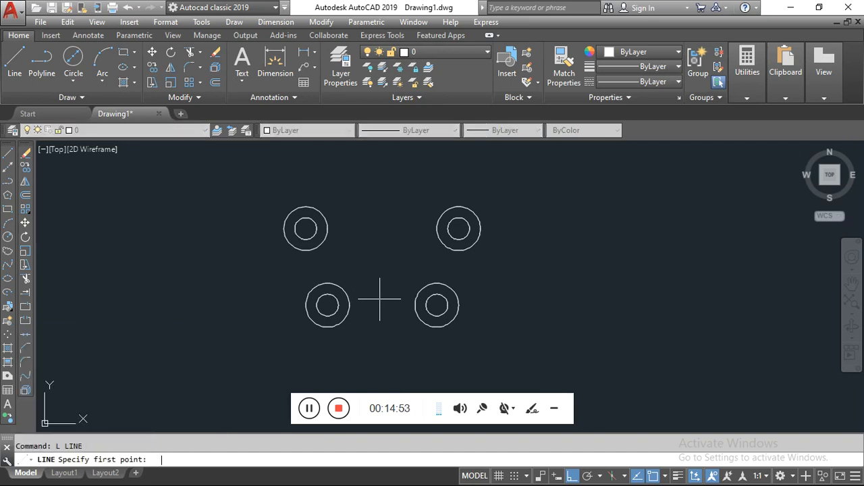
pyautogui.write('tan')
pyautogui.press('space')
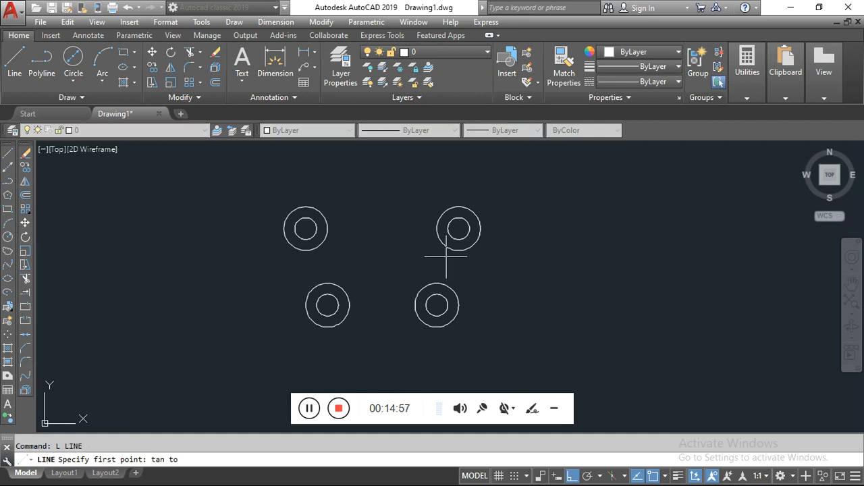
pyautogui.click(477, 237)
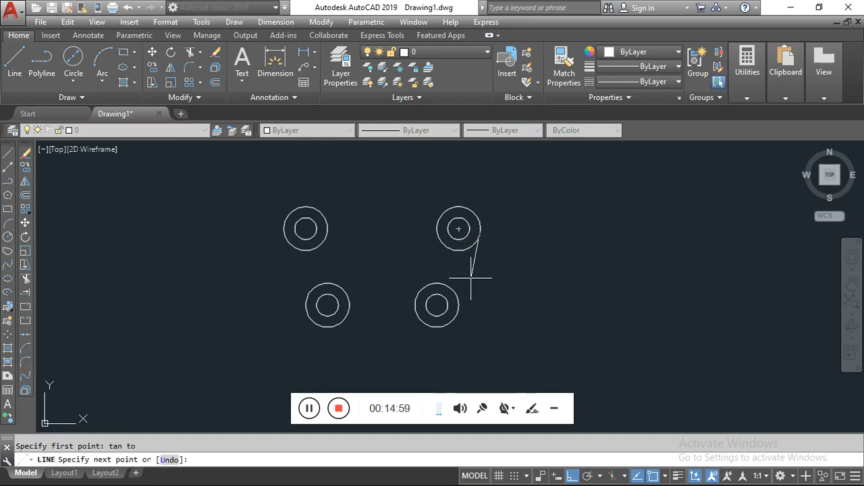
pyautogui.write('tan')
pyautogui.press('space')
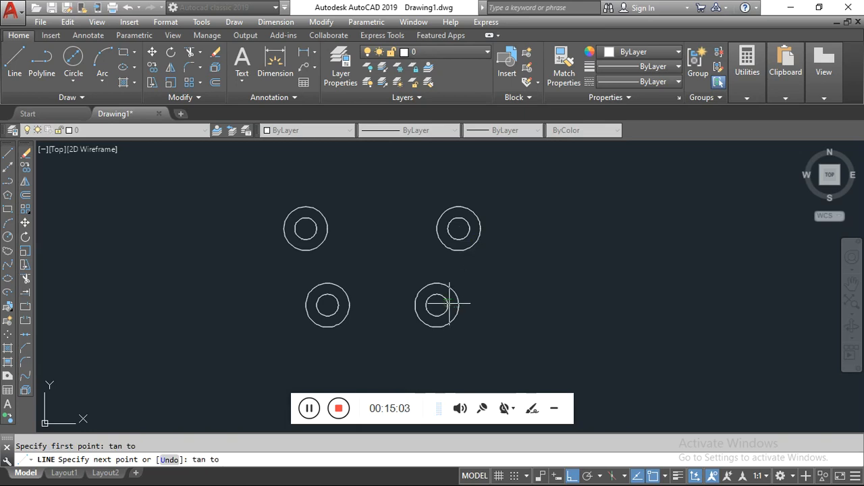
pyautogui.click(459, 323)
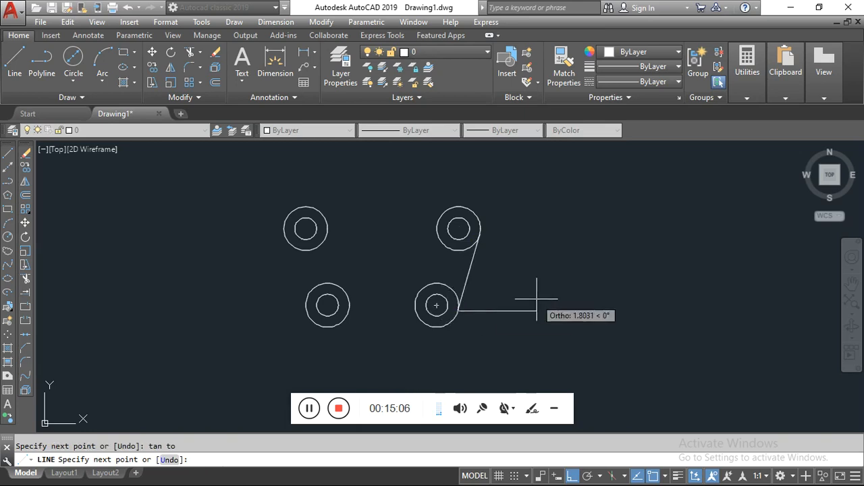
pyautogui.press('Escape')
# Draw a line tangent to the outer circles of the upper-left and lower-left pairs, along their outer side.
pyautogui.press('space')
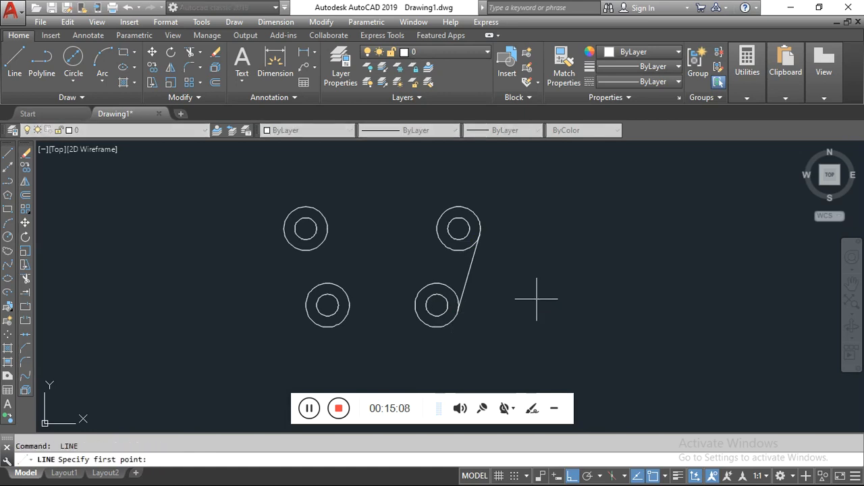
pyautogui.write('tan')
pyautogui.press('space')
pyautogui.click(285, 230)
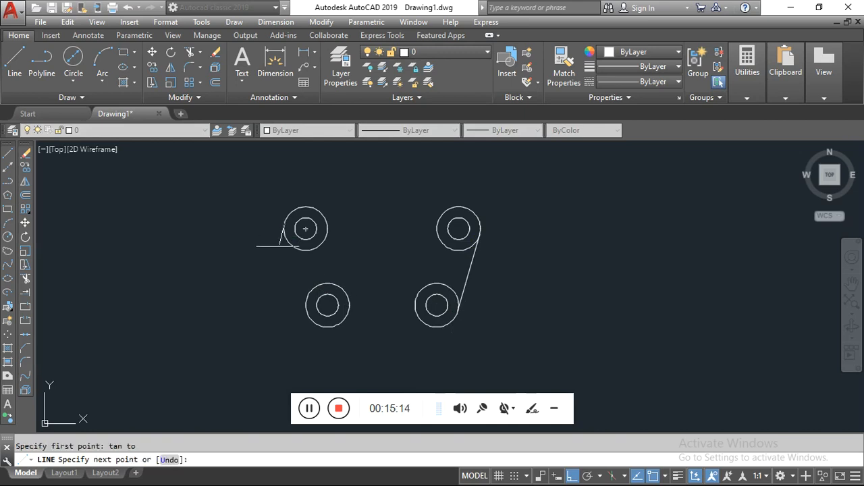
pyautogui.write('tan')
pyautogui.press('space')
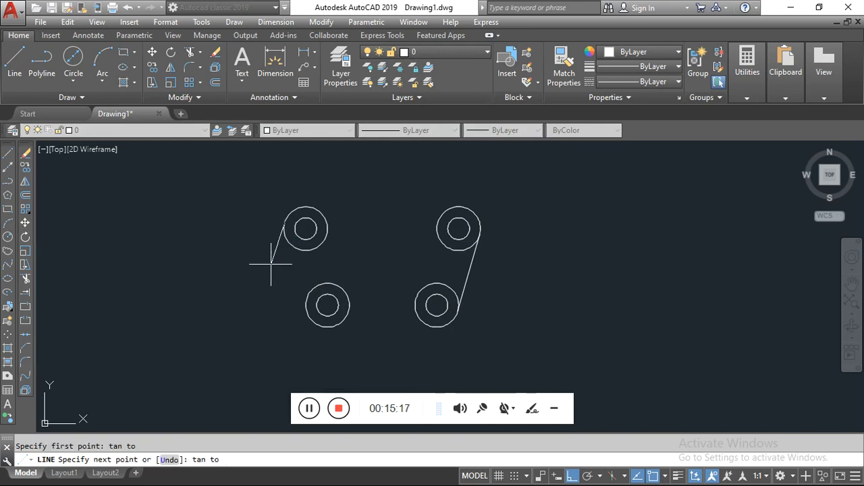
pyautogui.click(305, 314)
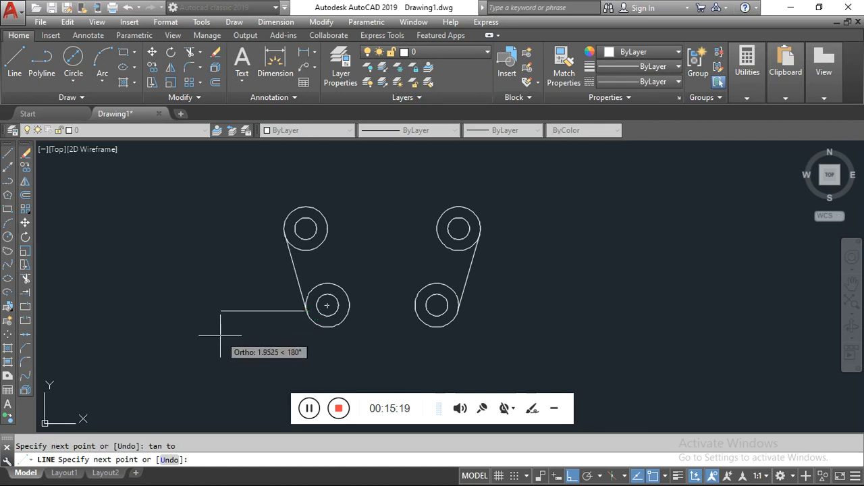
pyautogui.press('space')
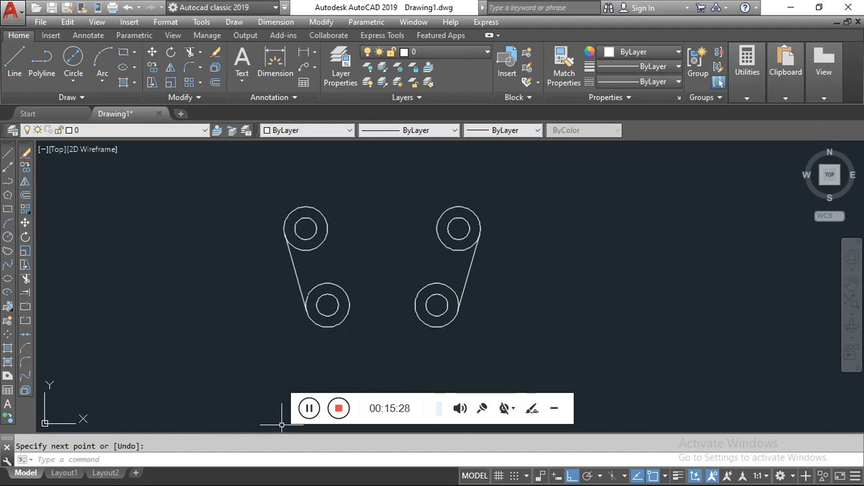
# Draw a tangent-tangent-radius circle of radius 1.75 below the part, touching the two lower outer circles.
pyautogui.write('c')
pyautogui.press('Return')
pyautogui.write('t')
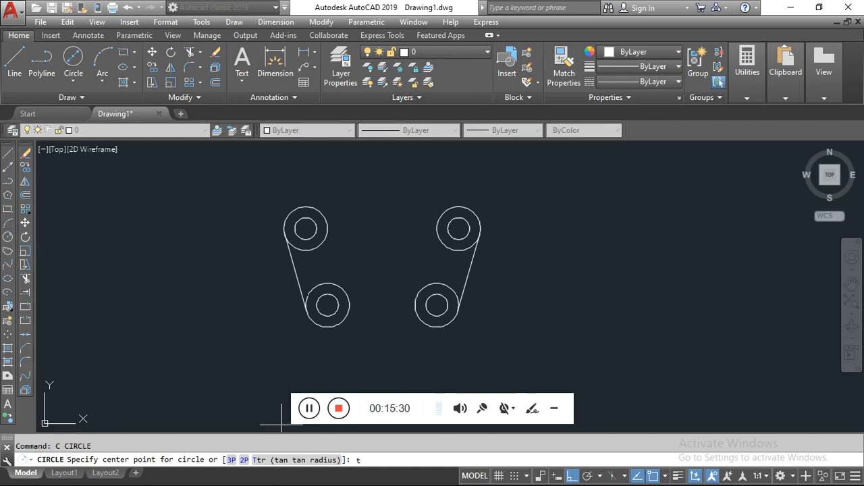
pyautogui.press('Return')
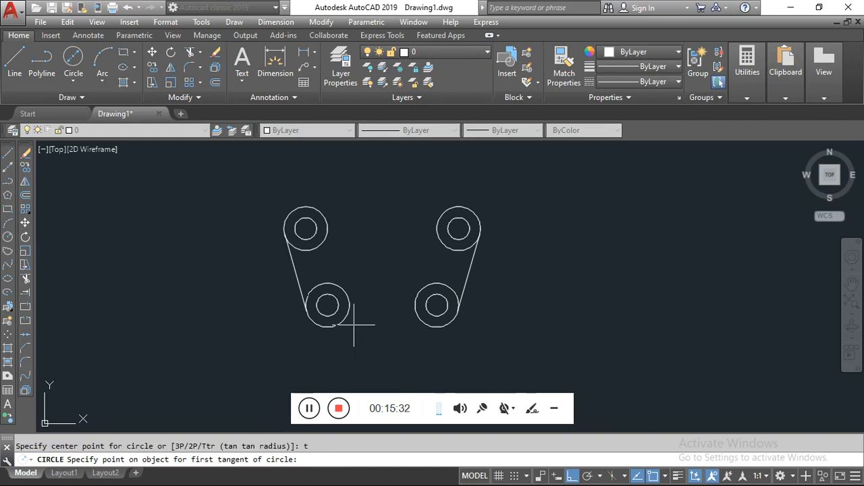
pyautogui.scroll(2, 355, 324)
pyautogui.click(330, 326)
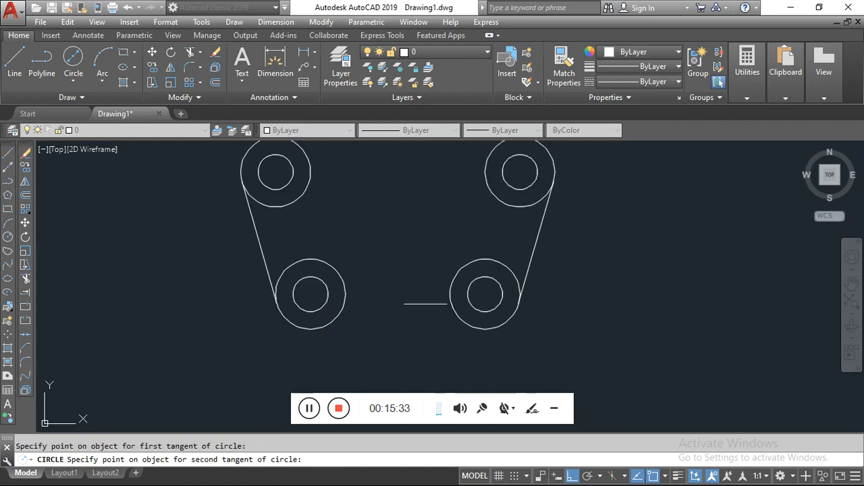
pyautogui.click(459, 316)
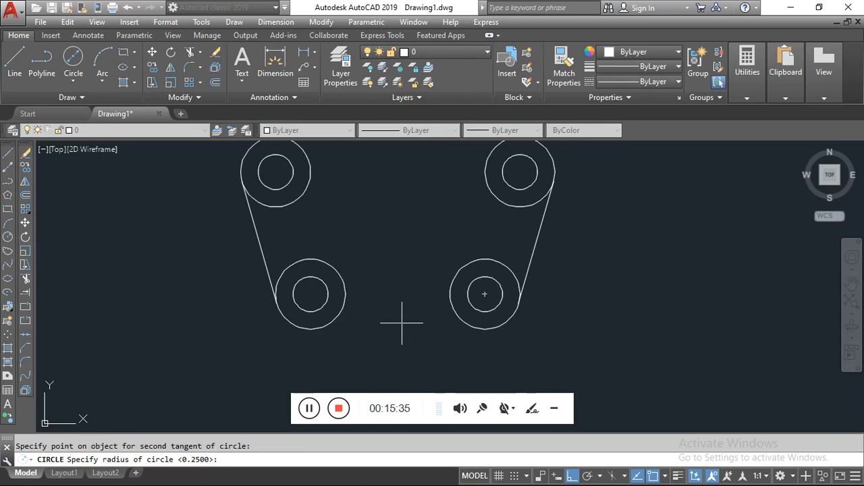
pyautogui.write('1.75')
pyautogui.press('Return')
pyautogui.scroll(-4, 395, 297)
pyautogui.scroll(3, 354, 245)
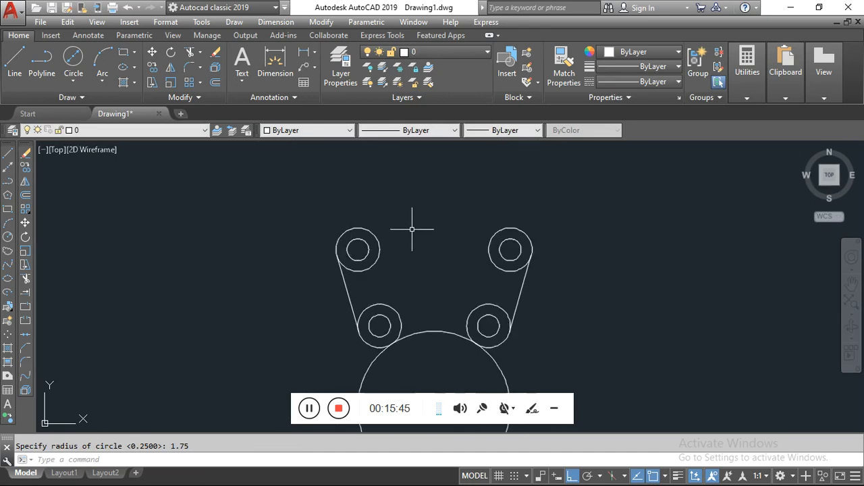
# Draw a tangent-tangent-radius circle of radius 4 enclosing and touching the two upper outer circles.
pyautogui.write('c')
pyautogui.press('Return')
pyautogui.write('t')
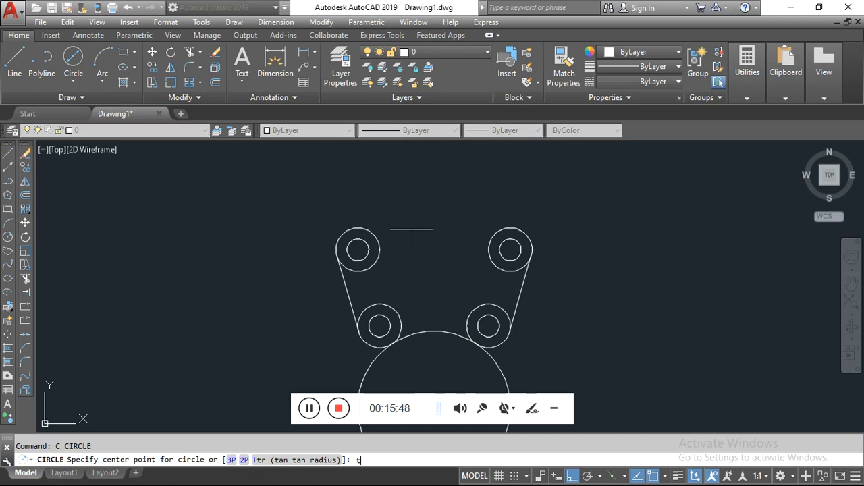
pyautogui.press('Return')
pyautogui.click(337, 235)
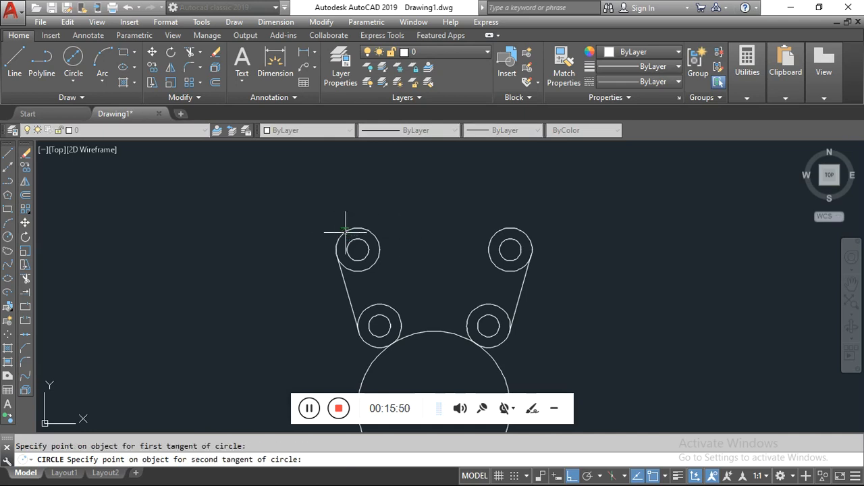
pyautogui.click(520, 236)
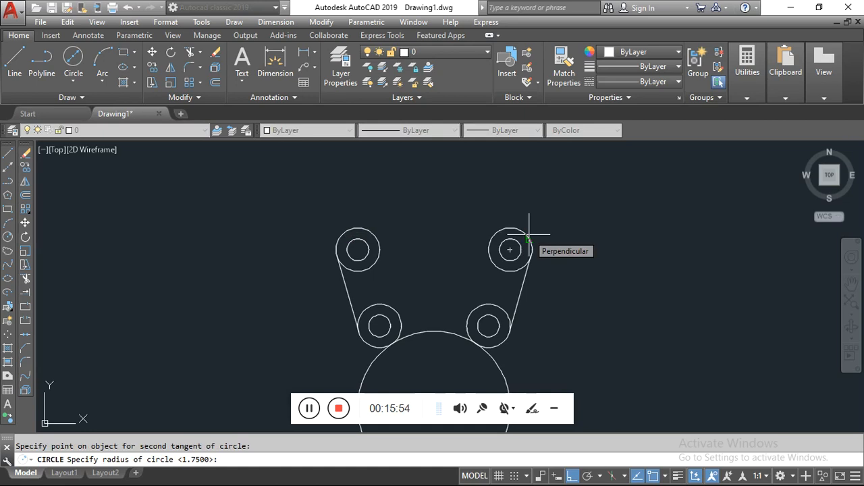
pyautogui.write('4')
pyautogui.press('Return')
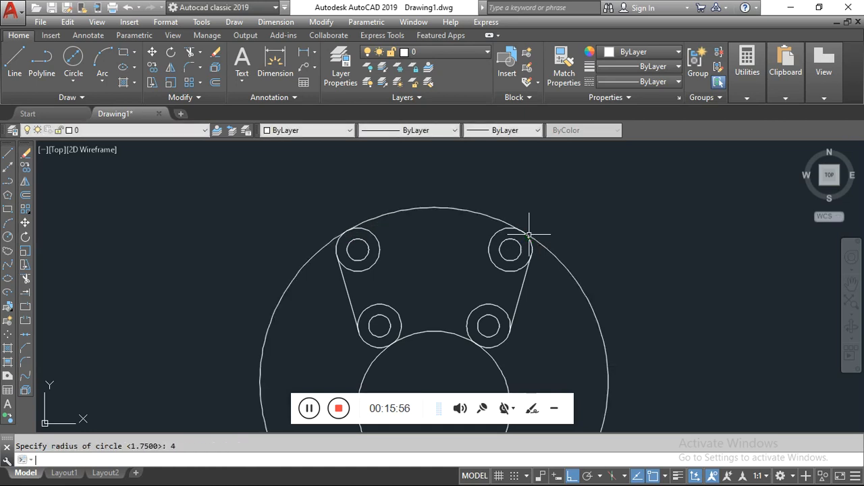
# Trim the two large tangent circles, keeping only the arcs that join the upper pairs and the lower pairs.
pyautogui.write('TR')
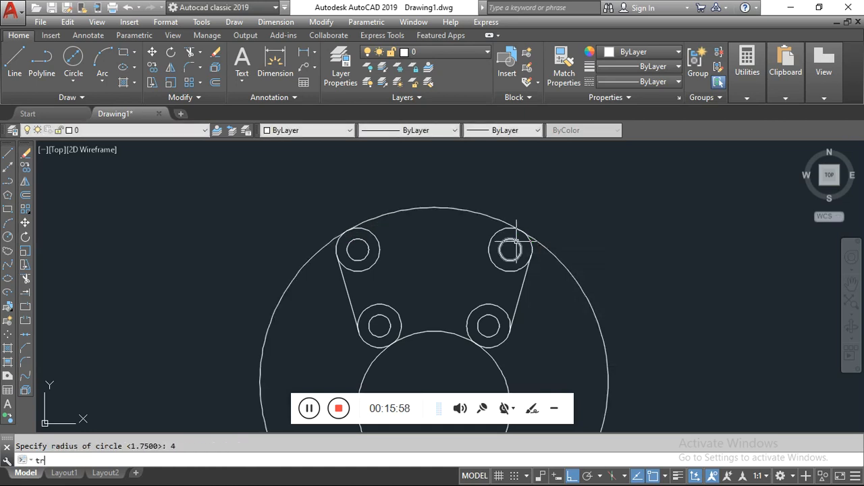
pyautogui.press('Return')
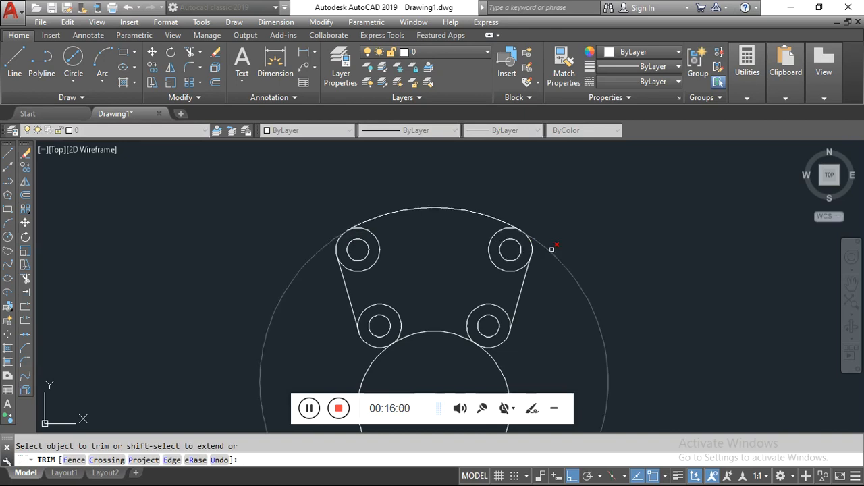
pyautogui.moveTo(575, 247); pyautogui.dragTo(559, 270)
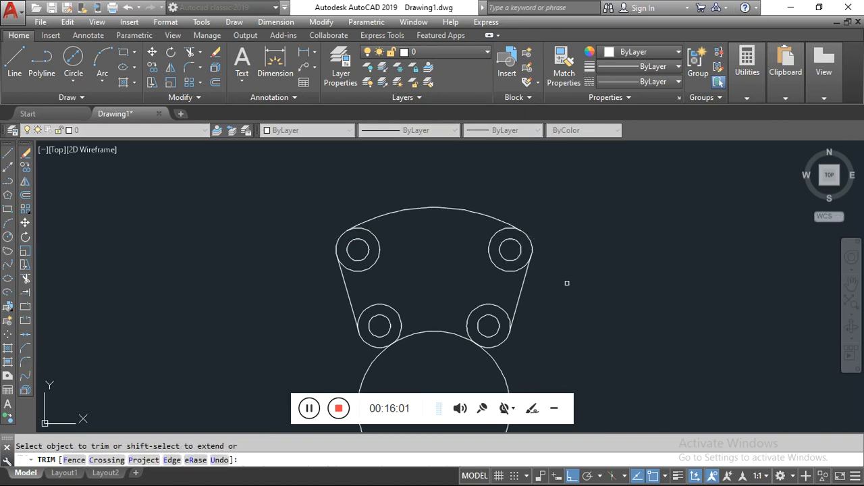
pyautogui.moveTo(510, 361); pyautogui.dragTo(472, 374)
pyautogui.scroll(-4, 615, 297)
pyautogui.rightClick(611, 279)
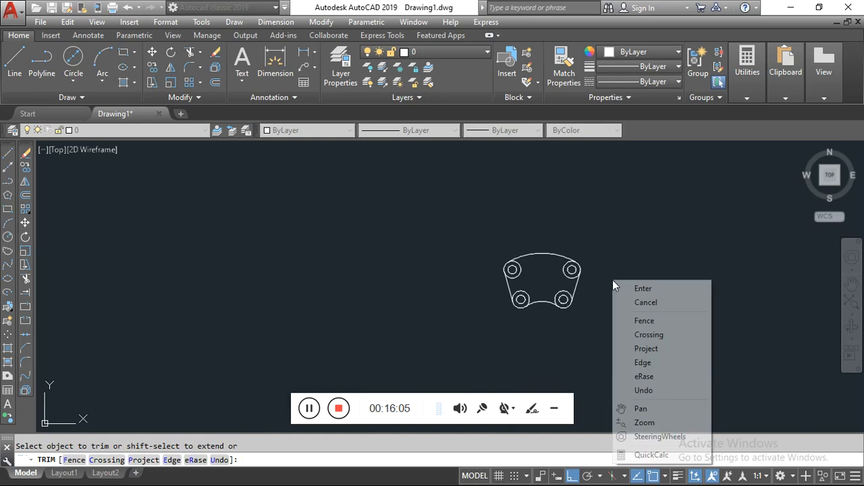
pyautogui.click(639, 302)
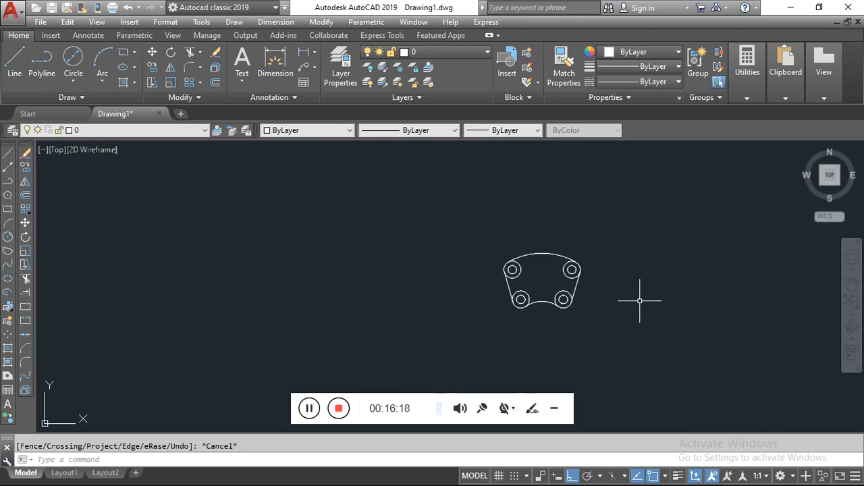
# Offset the upper and lower connecting arcs by 0.5 towards the inside of the part.
pyautogui.write('o')
pyautogui.press('Return')
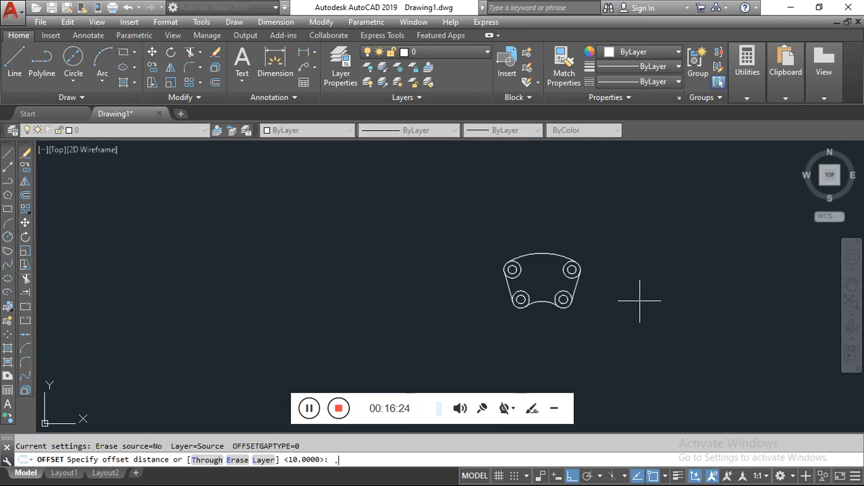
pyautogui.write('.5')
pyautogui.press('Return')
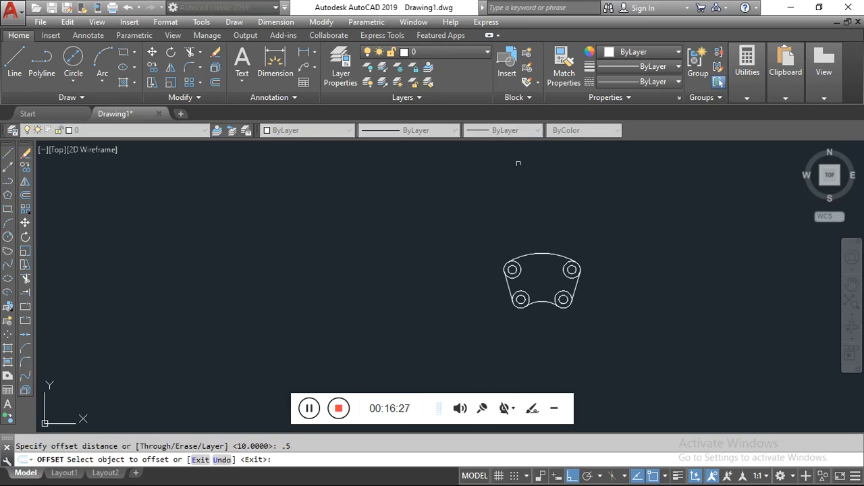
pyautogui.click(547, 257)
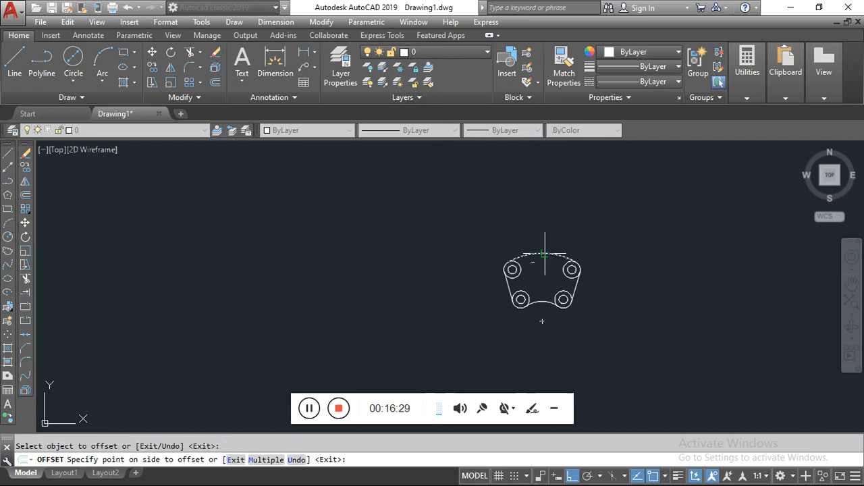
pyautogui.click(539, 263)
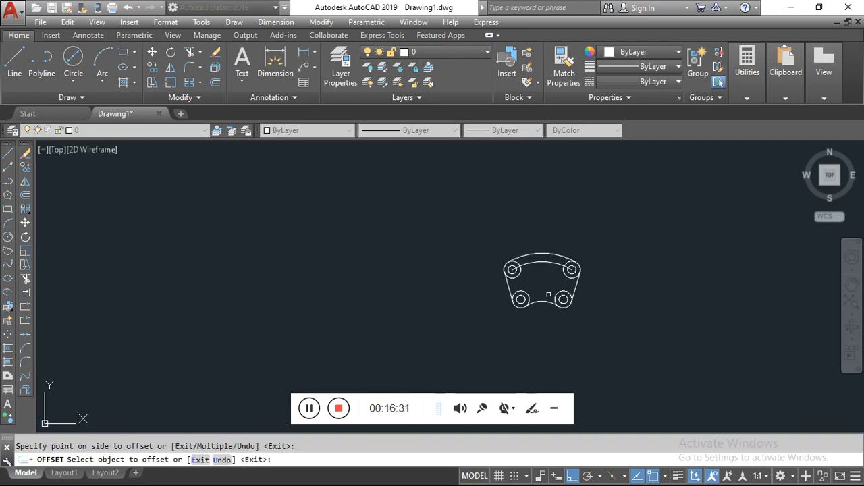
pyautogui.click(547, 302)
pyautogui.click(542, 332)
pyautogui.scroll(2, 558, 277)
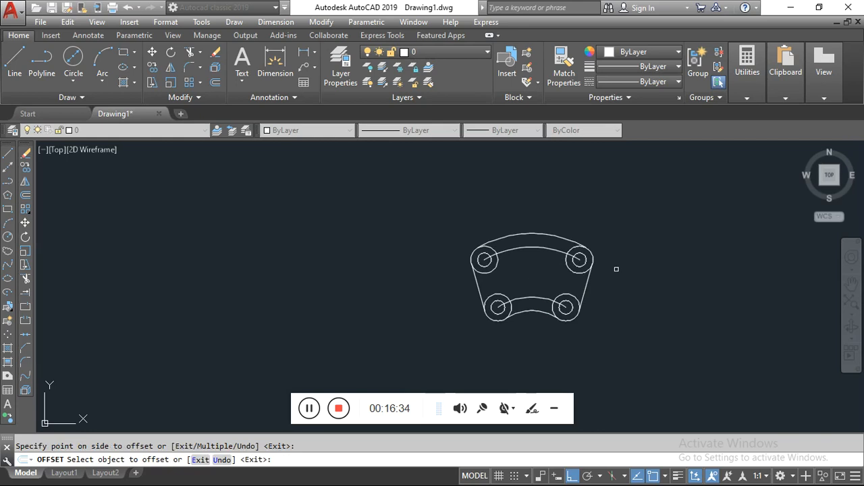
pyautogui.rightClick(668, 252)
pyautogui.click(703, 274)
# Draw a tangent-tangent-radius circle of radius 0.62 between the two right-hand outer circles, touching their inner sides.
pyautogui.scroll(4, 612, 287)
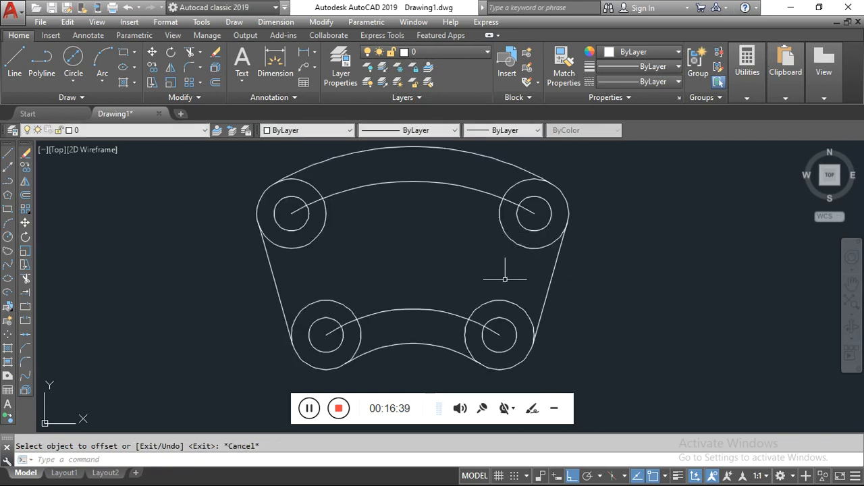
pyautogui.click(74, 82)
pyautogui.click(107, 210)
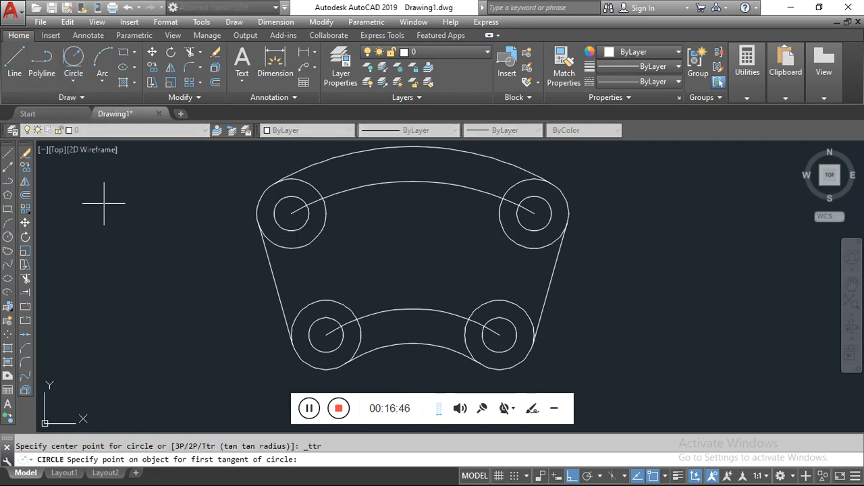
pyautogui.click(504, 240)
pyautogui.click(487, 306)
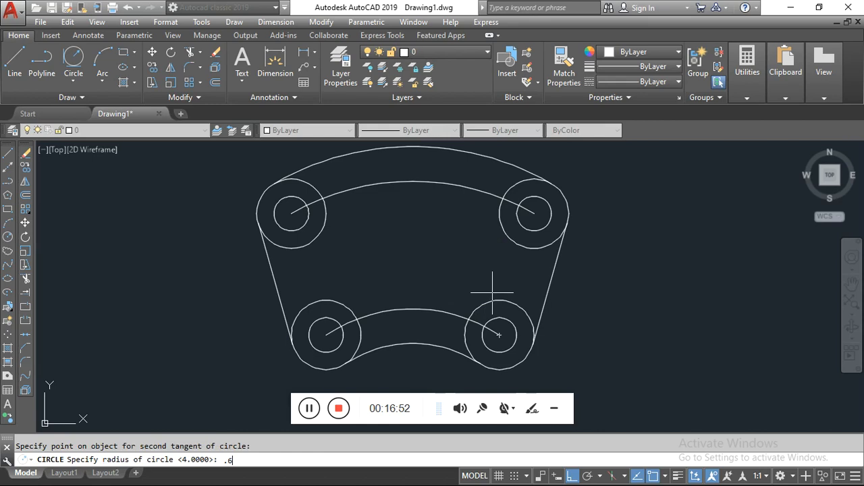
pyautogui.press('Return')
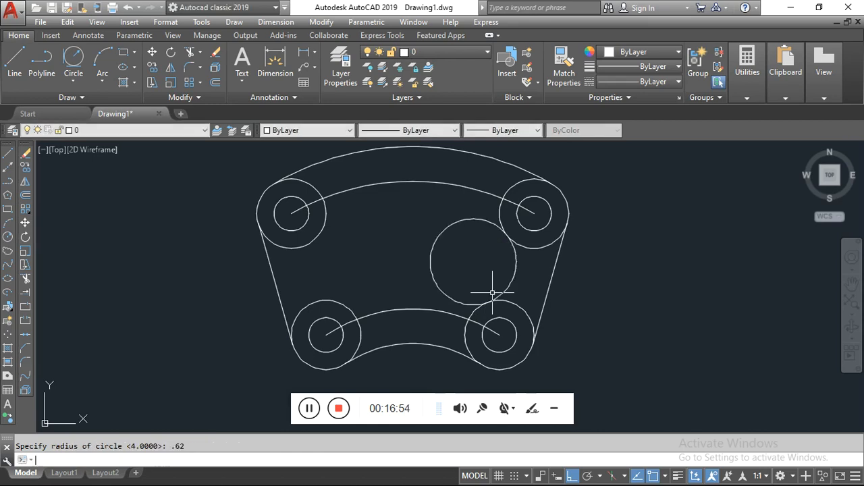
# Draw a tangent-tangent-radius circle of radius 0.62 between the two left-hand outer circles, touching their inner sides.
pyautogui.click(72, 64)
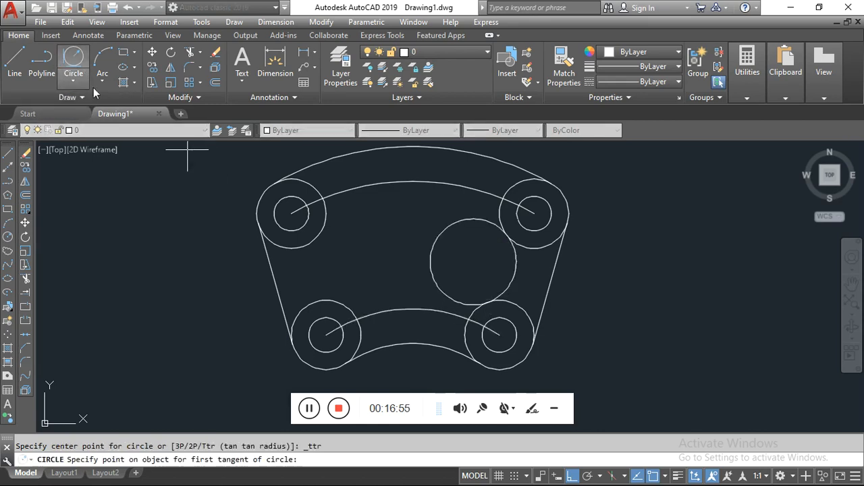
pyautogui.click(341, 301)
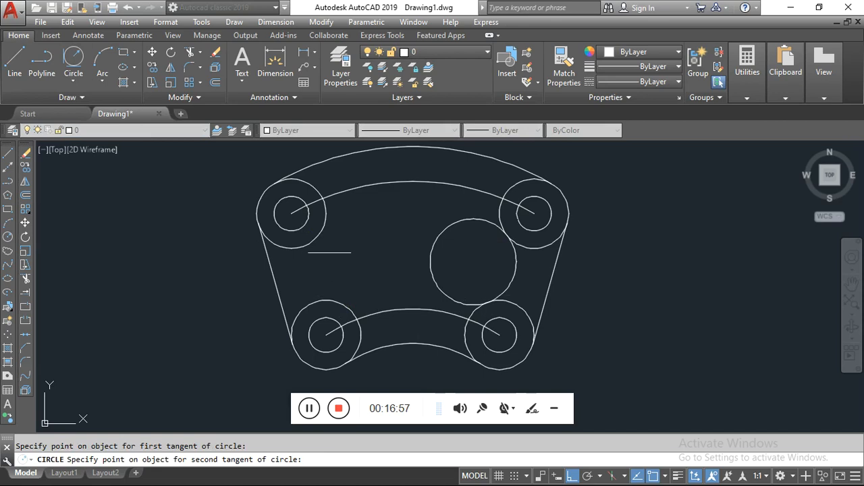
pyautogui.click(323, 236)
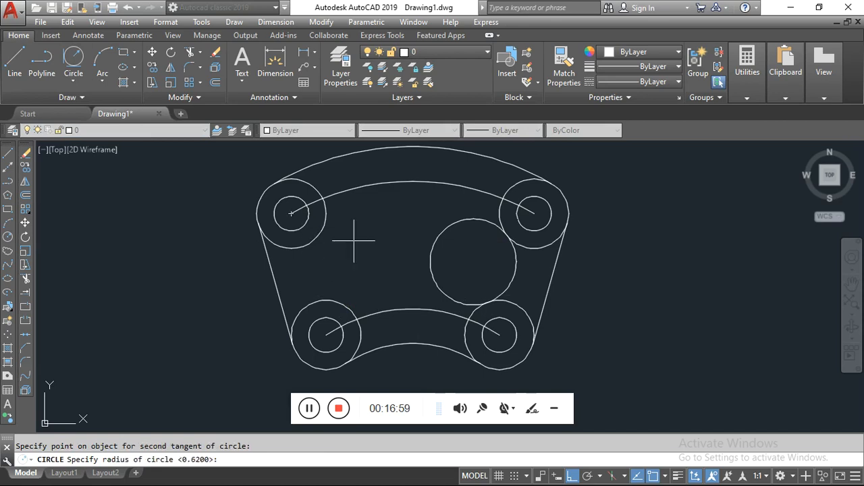
pyautogui.press('Return')
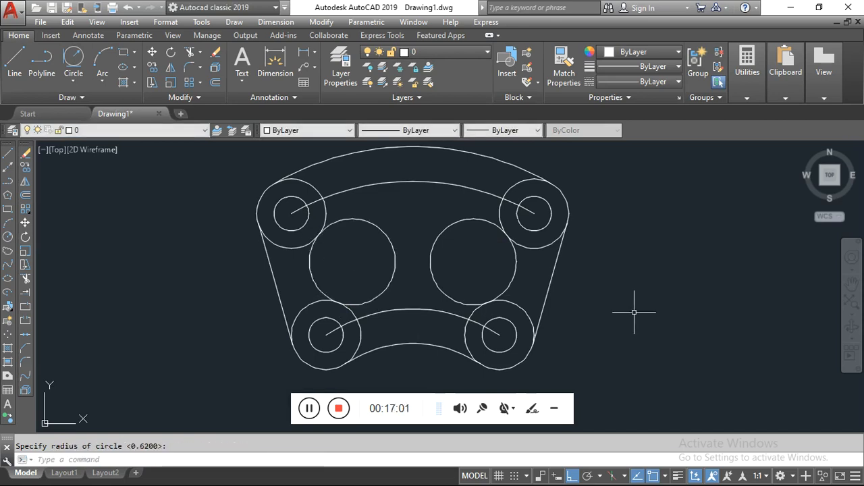
# Trim both ends of the upper offset arc inside the upper outer circles, plus the upper-left outer circle's segment inside the part outline.
pyautogui.write('tr')
pyautogui.press('Return')
pyautogui.press('Return')
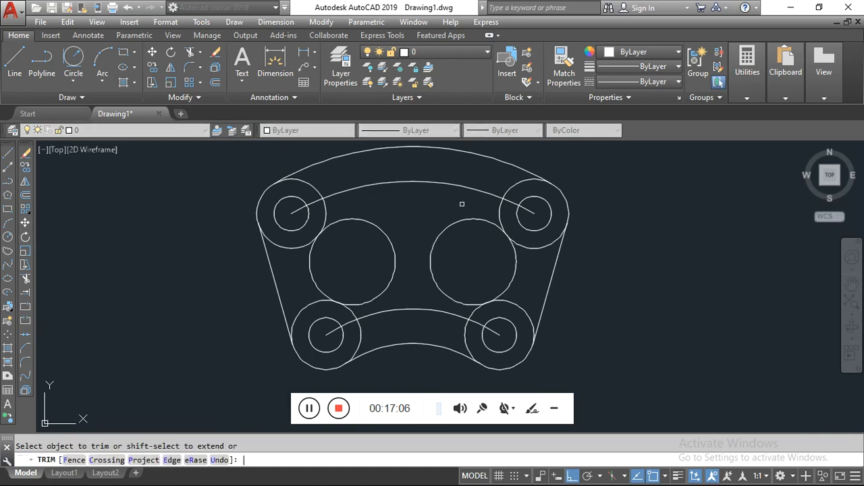
pyautogui.click(314, 187)
pyautogui.click(294, 208)
pyautogui.click(287, 215)
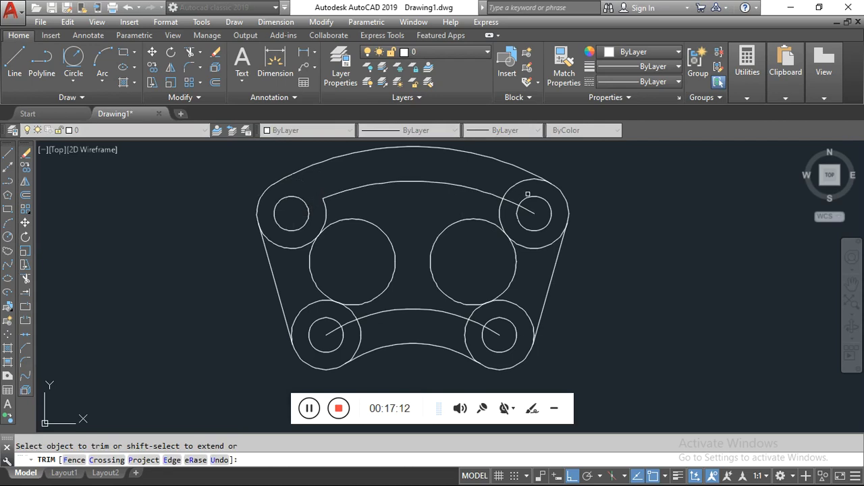
pyautogui.click(522, 208)
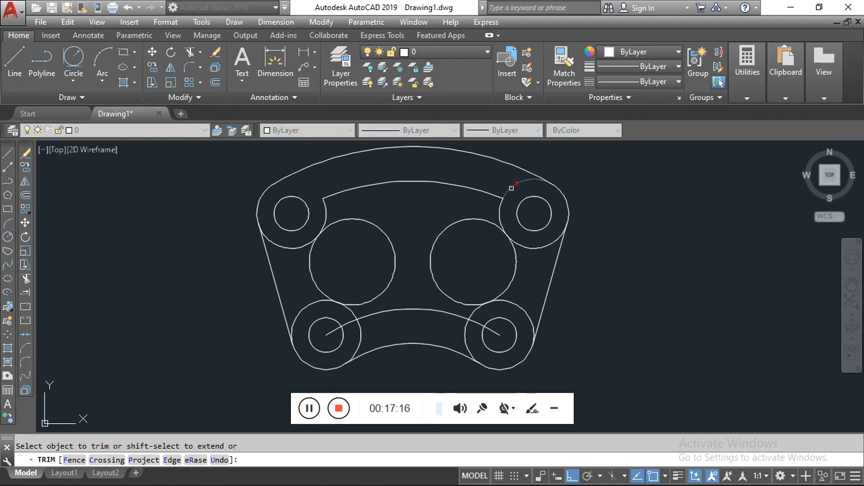
# Trim the upper-right outer circle's surplus segments and the inward-facing portions of the two radius 0.62 circles.
pyautogui.click(532, 246)
pyautogui.click(530, 252)
pyautogui.click(465, 246)
pyautogui.click(384, 251)
# Trim the remaining surplus segments of the two left-hand outer circles and the lower offset arc's left end.
pyautogui.click(304, 254)
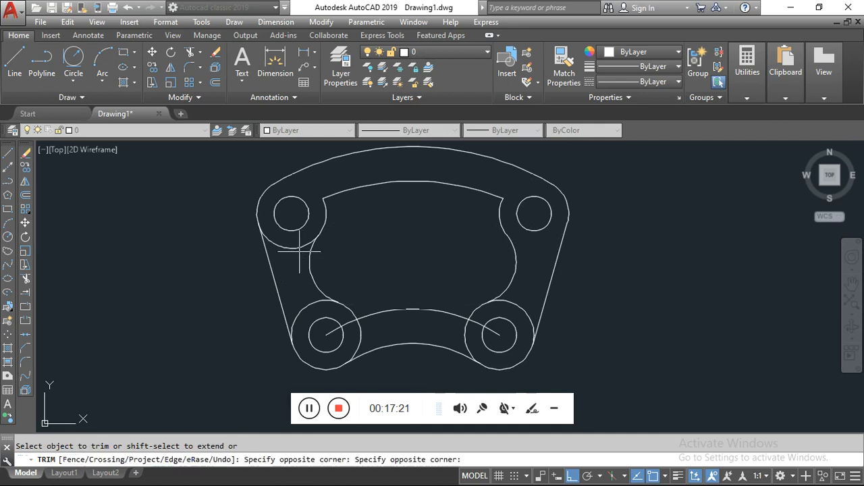
pyautogui.click(282, 237)
pyautogui.click(317, 310)
pyautogui.click(275, 279)
pyautogui.click(349, 325)
pyautogui.click(344, 327)
pyautogui.click(358, 335)
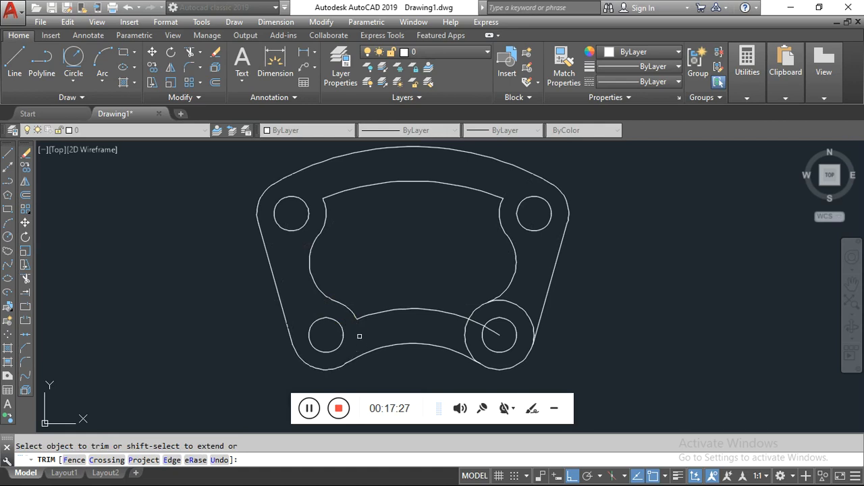
# Trim the lower-right outer circle's surplus segments and the lower offset arc's right end to complete the inner contour.
pyautogui.click(464, 334)
pyautogui.click(484, 330)
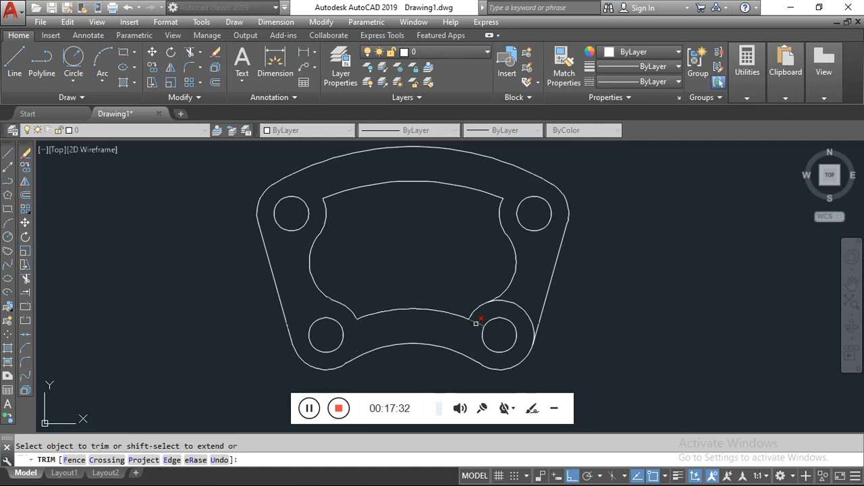
pyautogui.click(520, 312)
pyautogui.rightClick(641, 268)
pyautogui.click(676, 277)
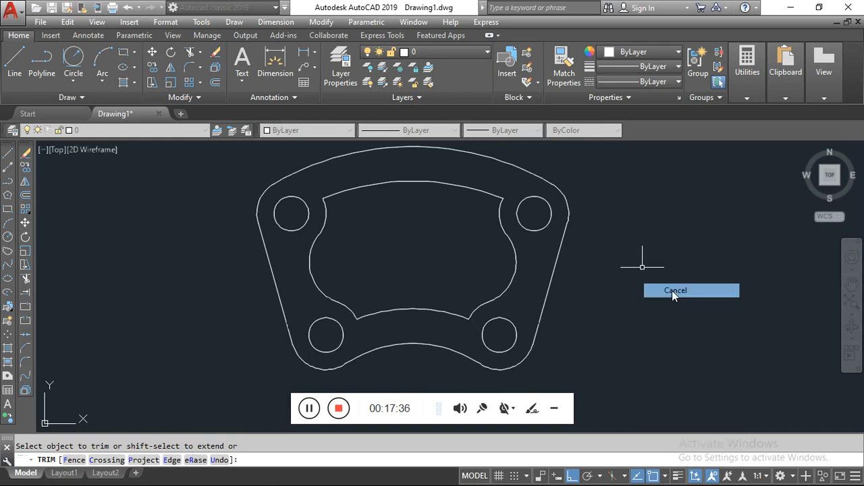
pyautogui.scroll(-4, 358, 215)
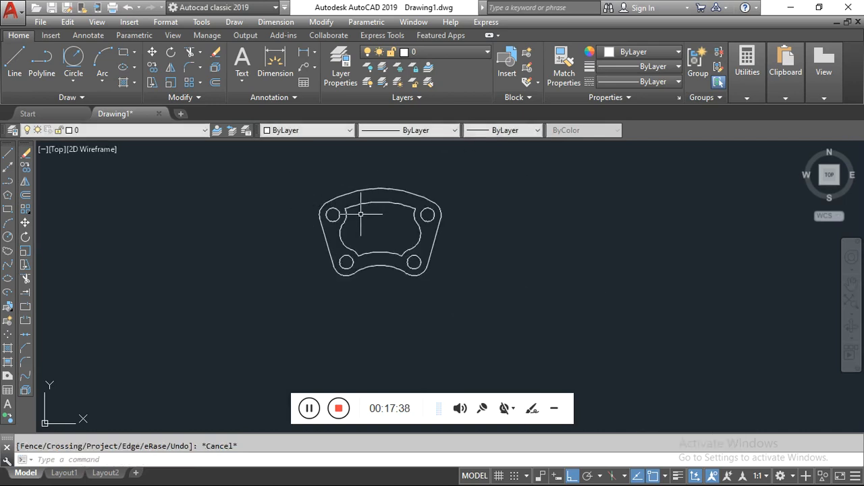